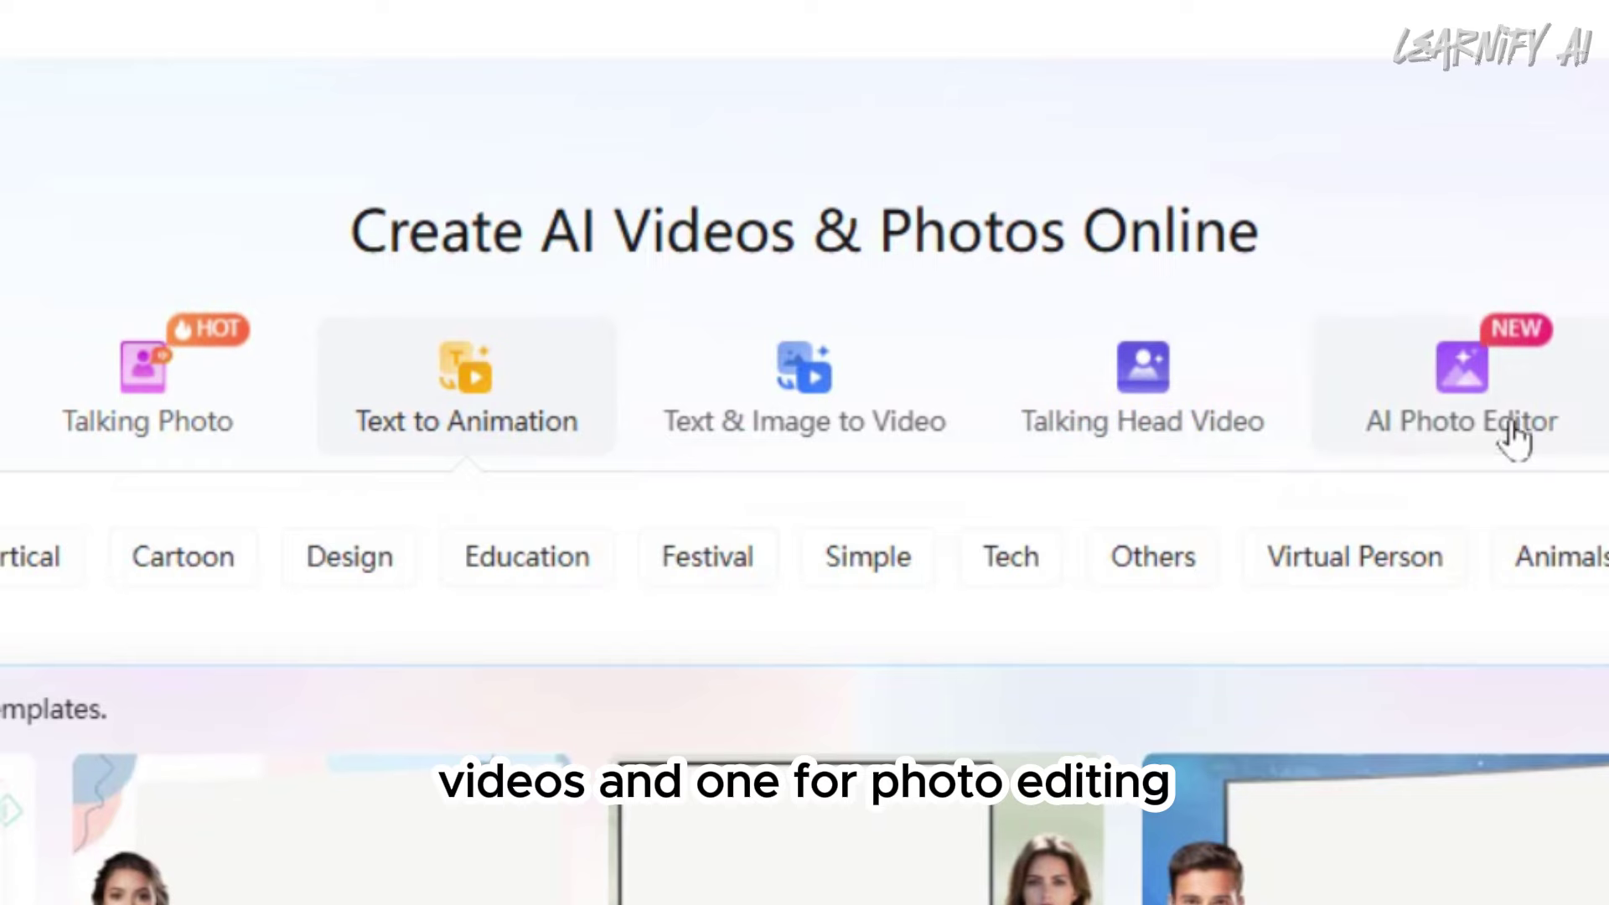
Look through the template galleries for Text to Animation and for Text & Image to Video
{"action": "left_click", "coordinate": [142, 414]}
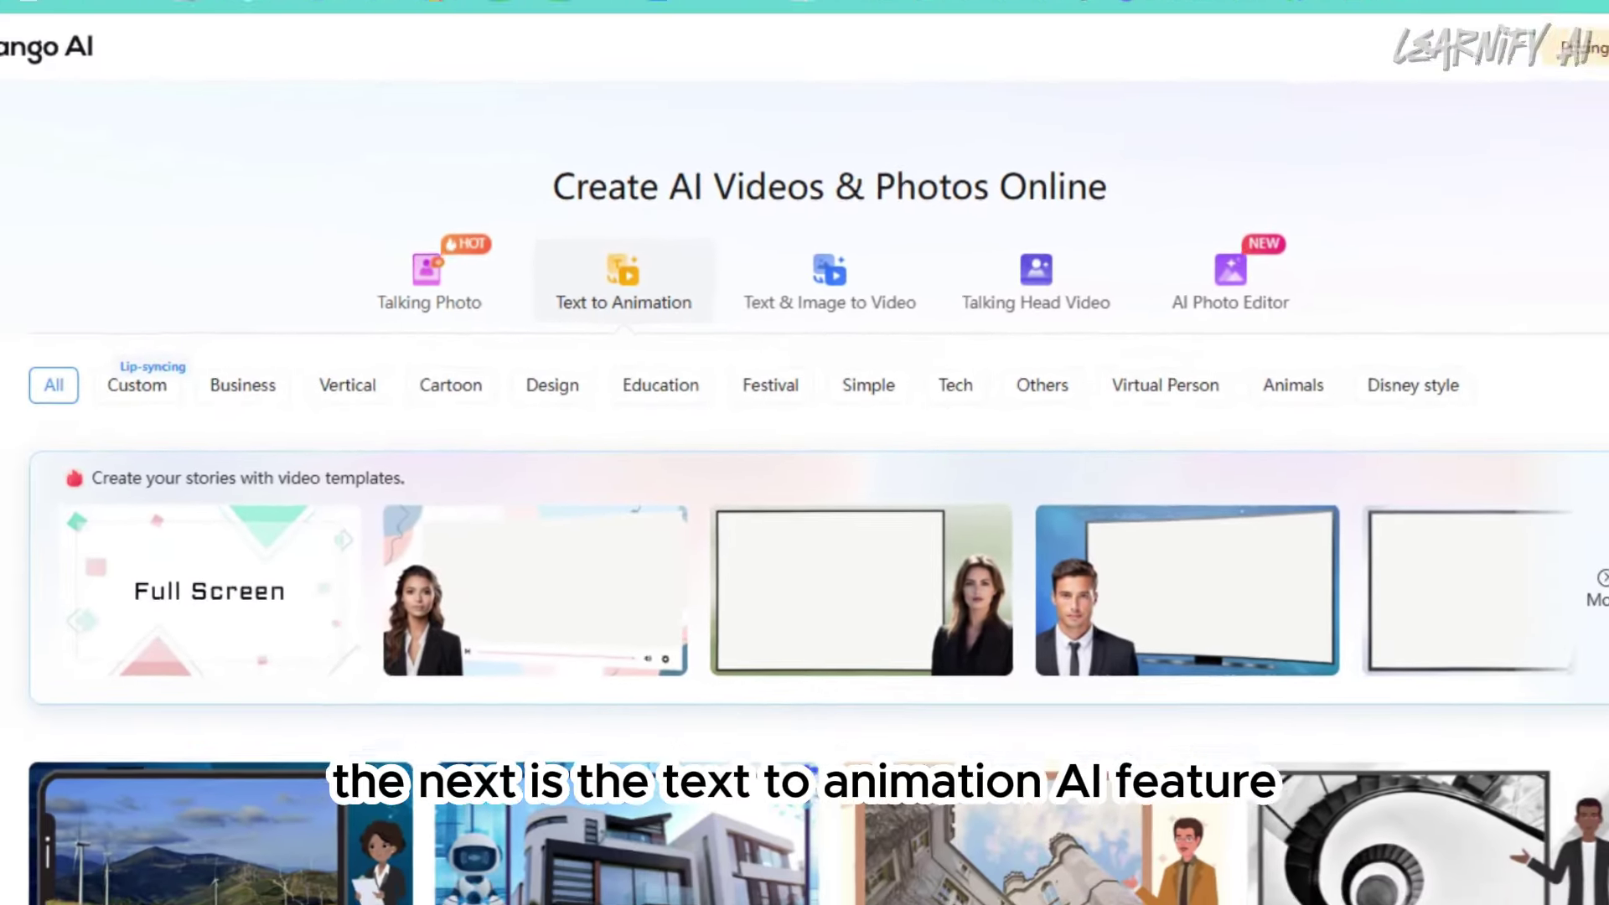
{"action": "scroll", "coordinate": [804, 503], "scroll_direction": "down", "scroll_amount": 3}
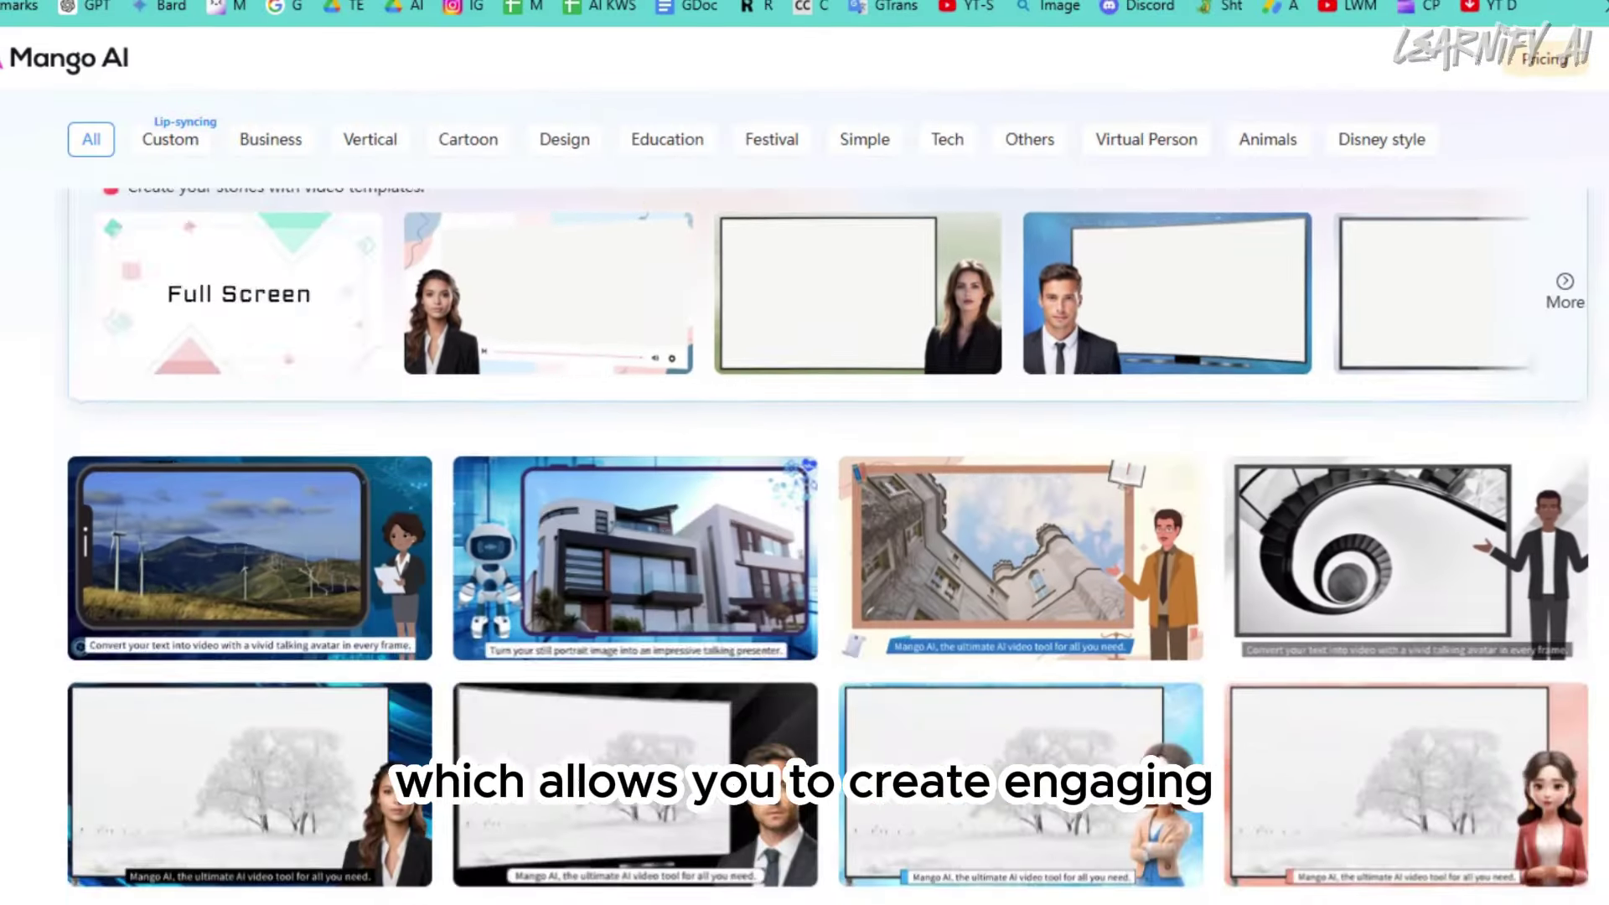
{"action": "scroll", "coordinate": [804, 544], "scroll_direction": "down", "scroll_amount": 10}
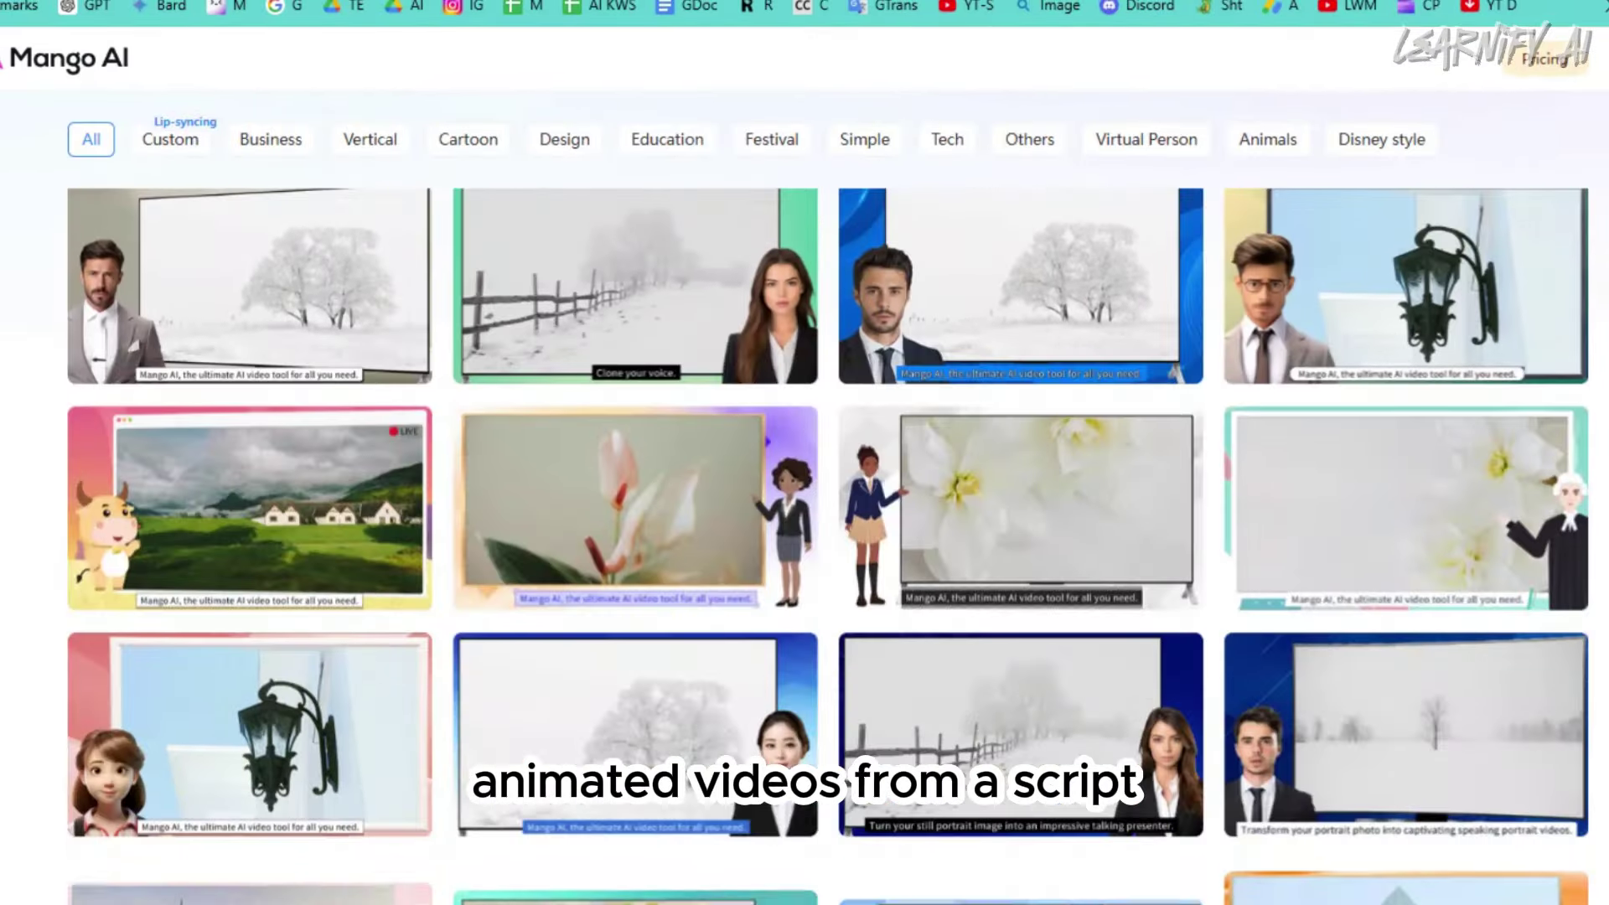
{"action": "scroll", "coordinate": [804, 502], "scroll_direction": "down", "scroll_amount": 5}
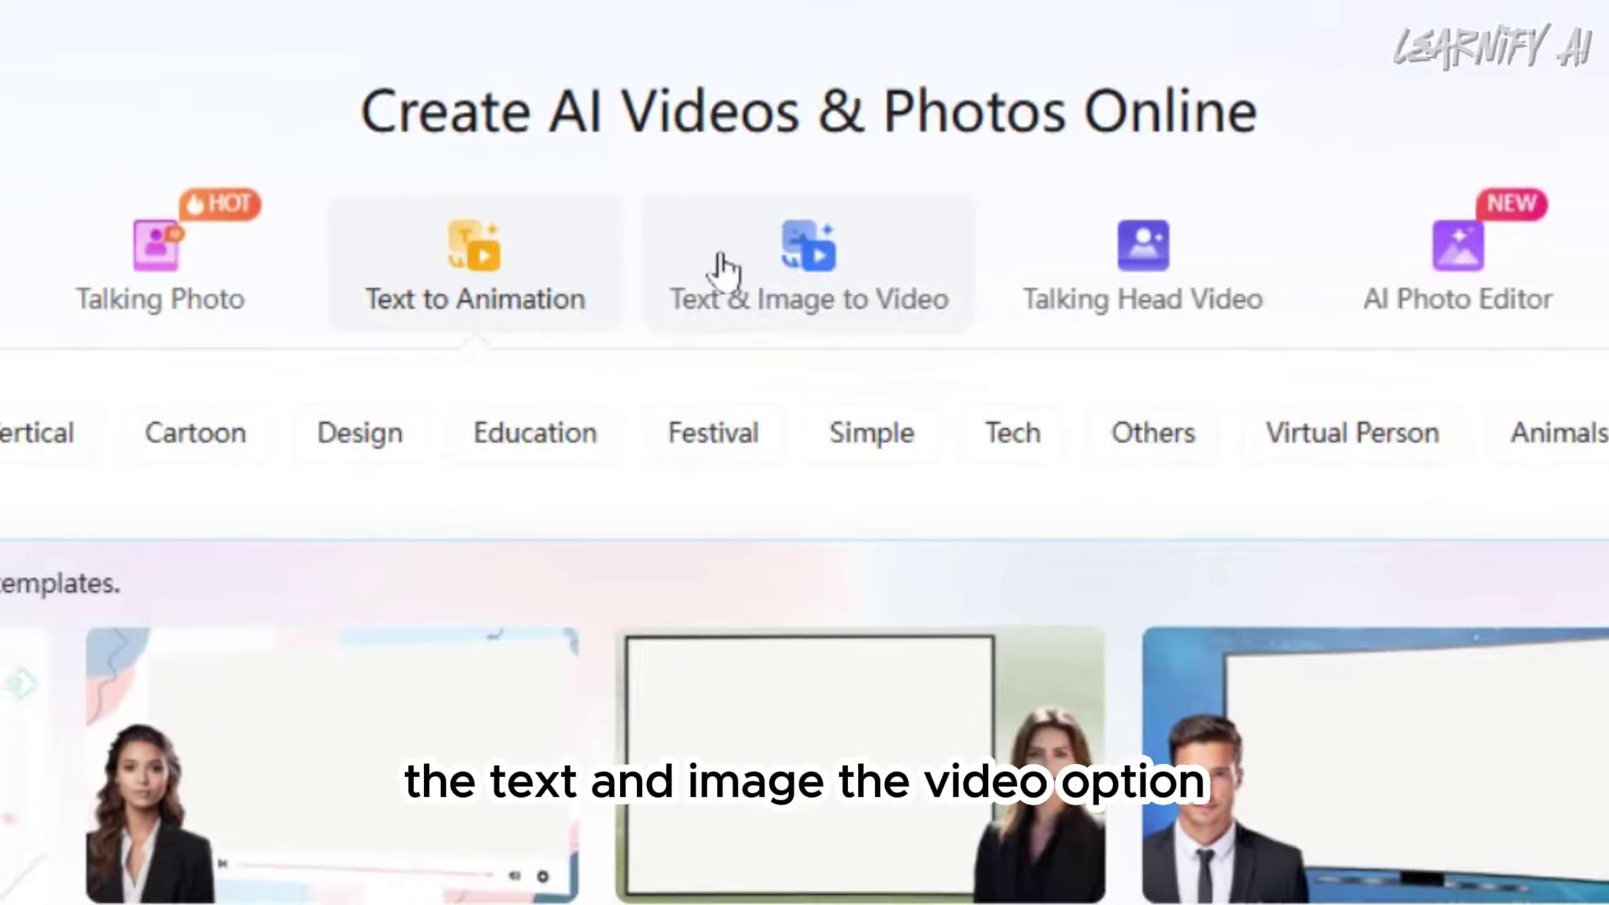
{"action": "left_click", "coordinate": [722, 270]}
{"action": "scroll", "coordinate": [804, 503], "scroll_direction": "down", "scroll_amount": 3}
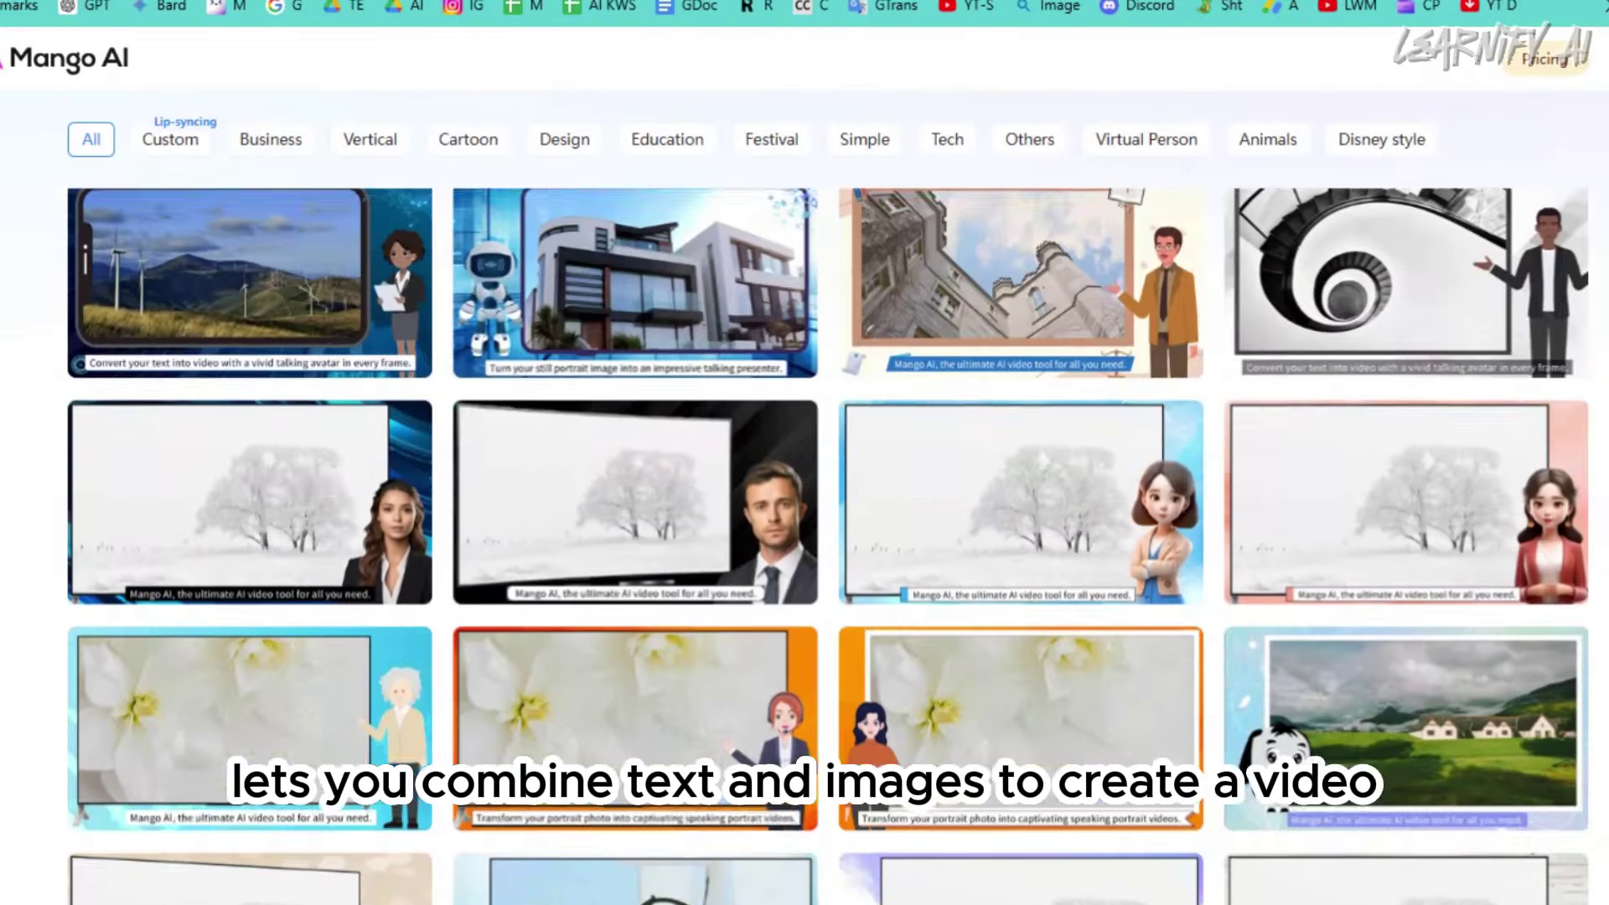
{"action": "scroll", "coordinate": [750, 199], "scroll_direction": "down", "scroll_amount": 10}
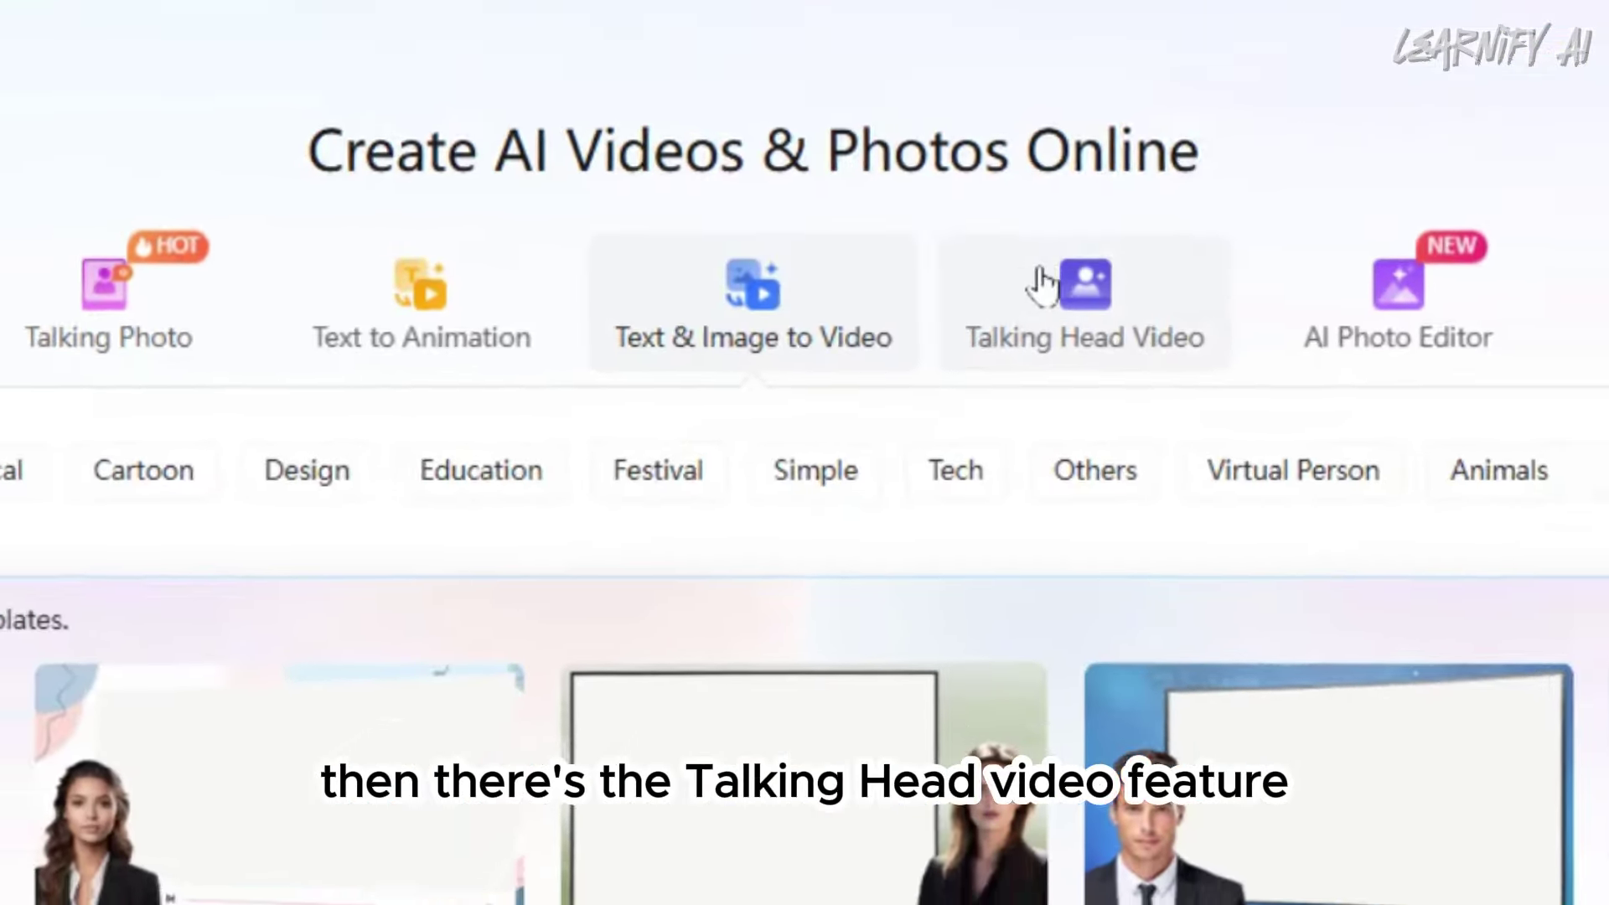
Look through the Custom Talking Head Video templates and the tools offered by the AI Photo Editor
{"action": "left_click", "coordinate": [1034, 280]}
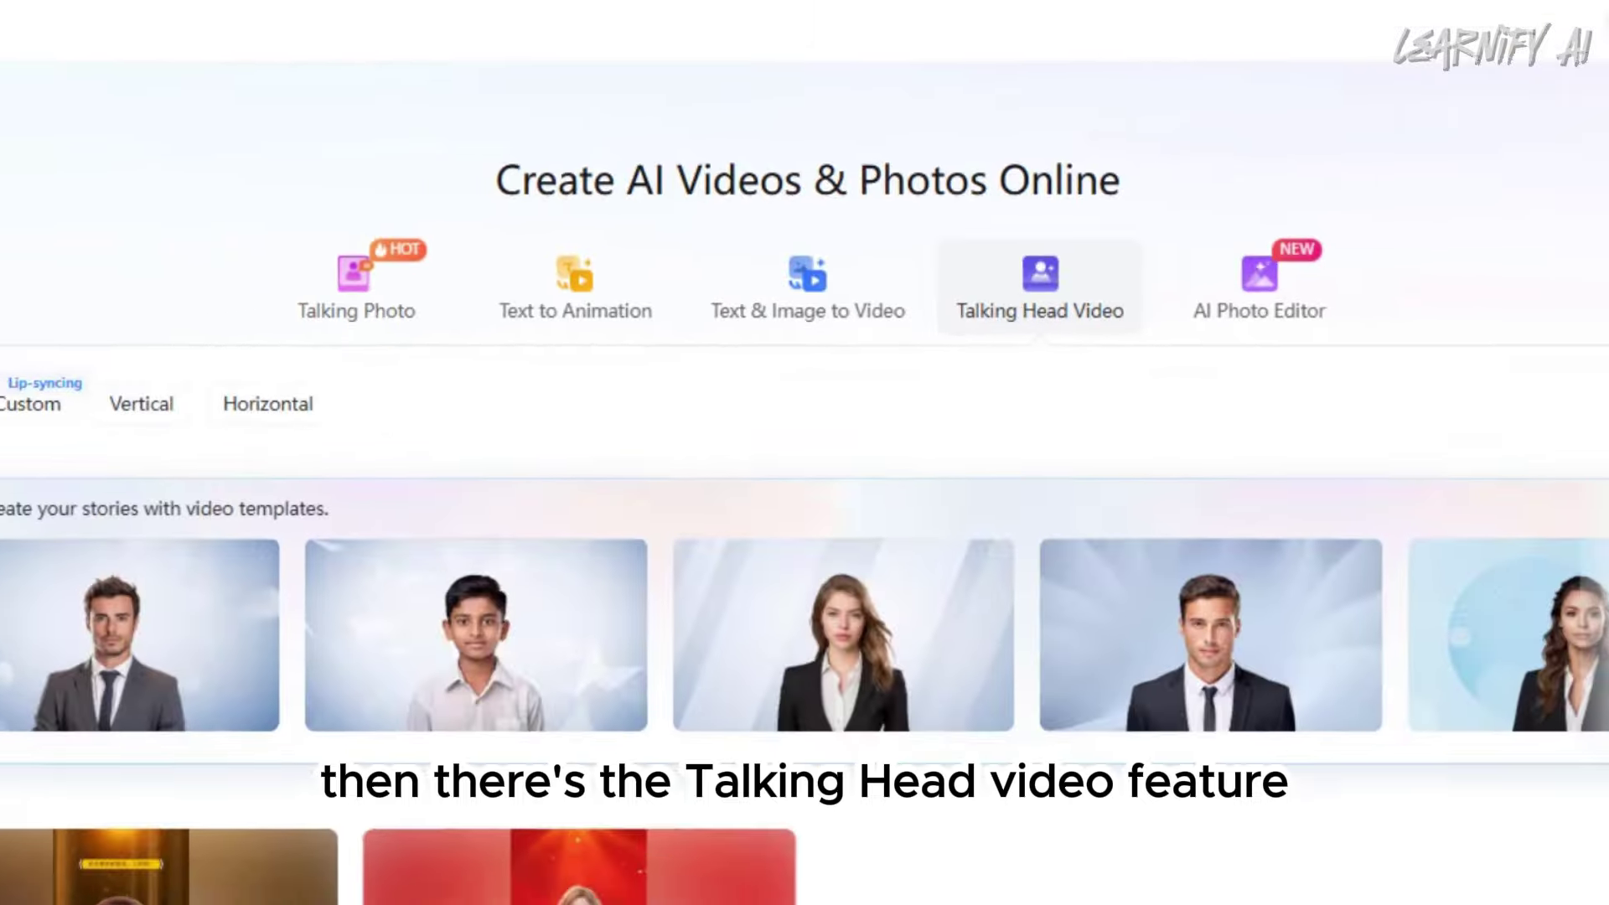
{"action": "scroll", "coordinate": [804, 502], "scroll_direction": "down", "scroll_amount": 3}
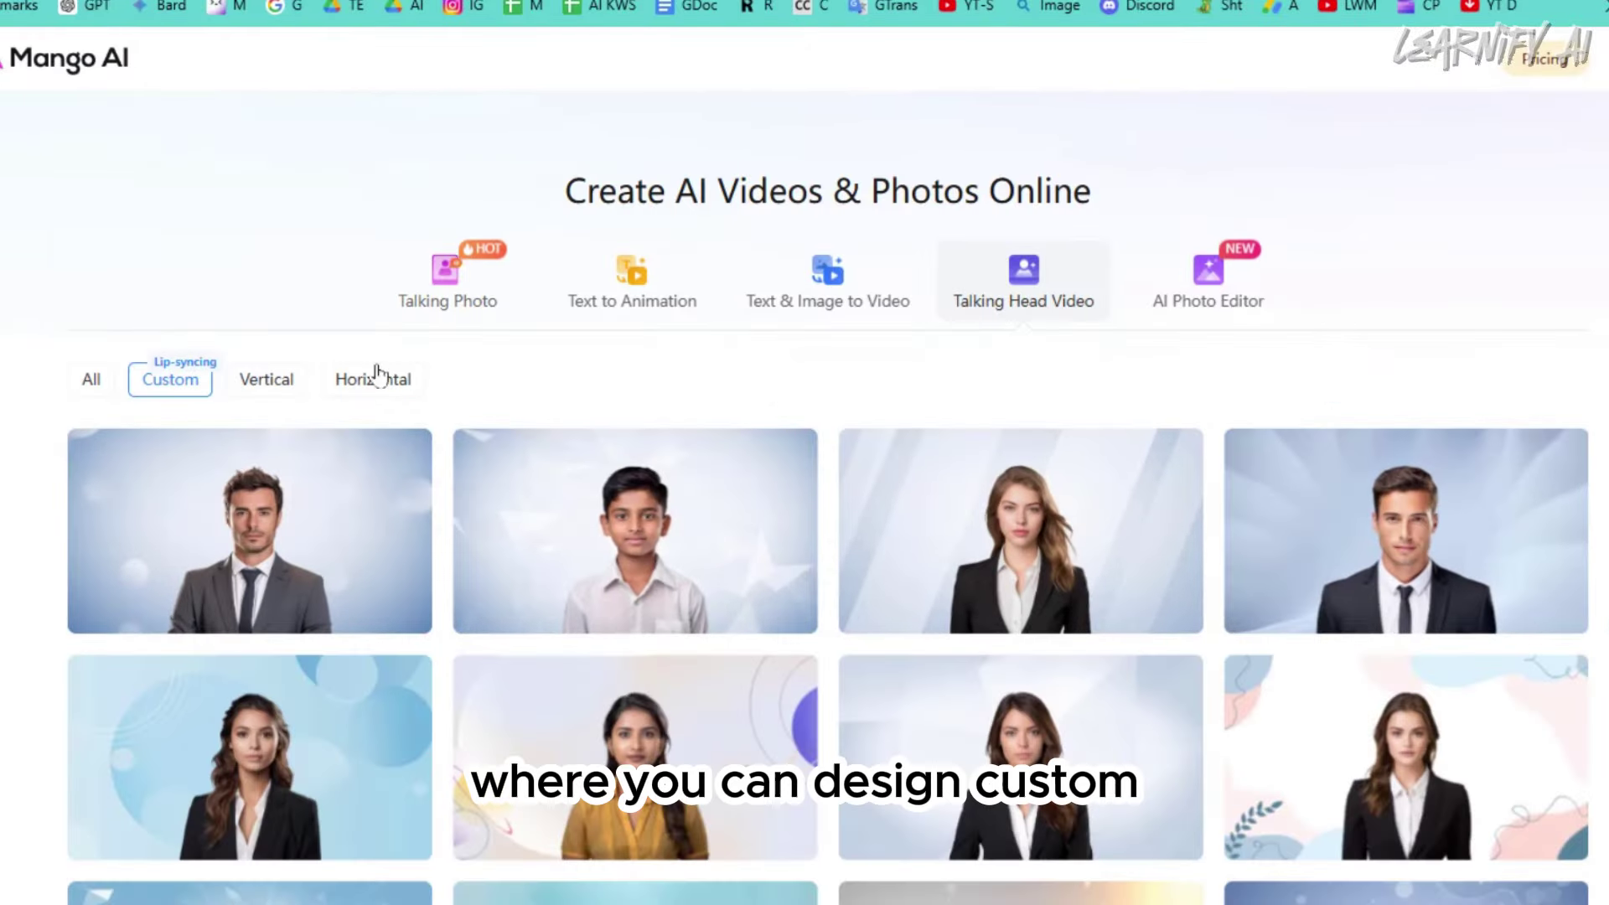
{"action": "scroll", "coordinate": [804, 502], "scroll_direction": "down", "scroll_amount": 12}
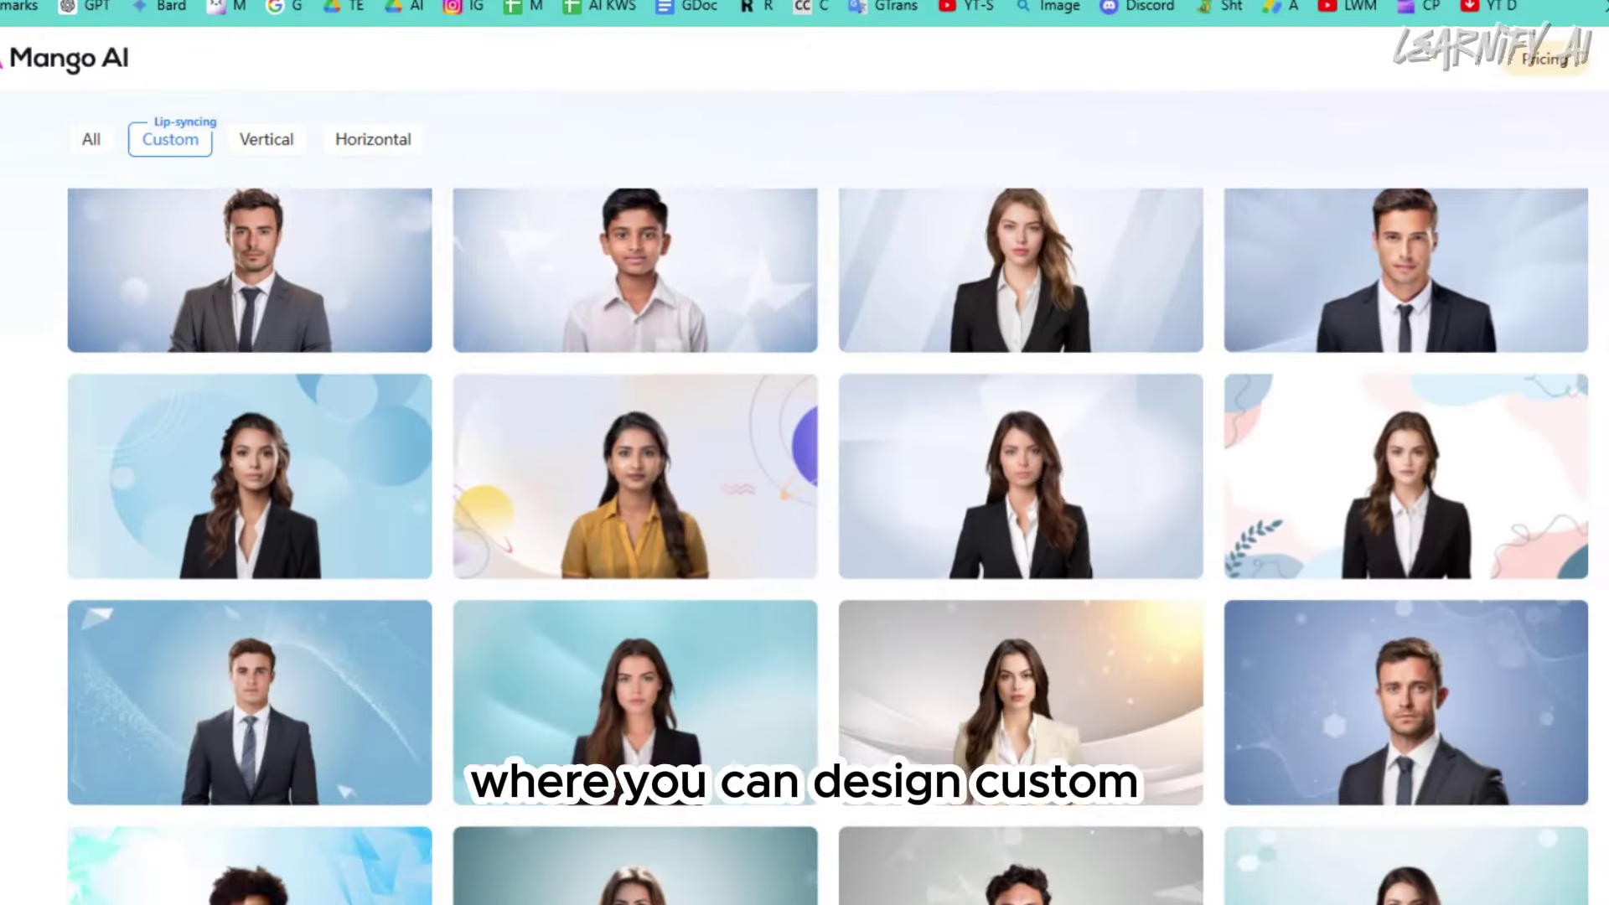
{"action": "scroll", "coordinate": [804, 502], "scroll_direction": "down", "scroll_amount": 6}
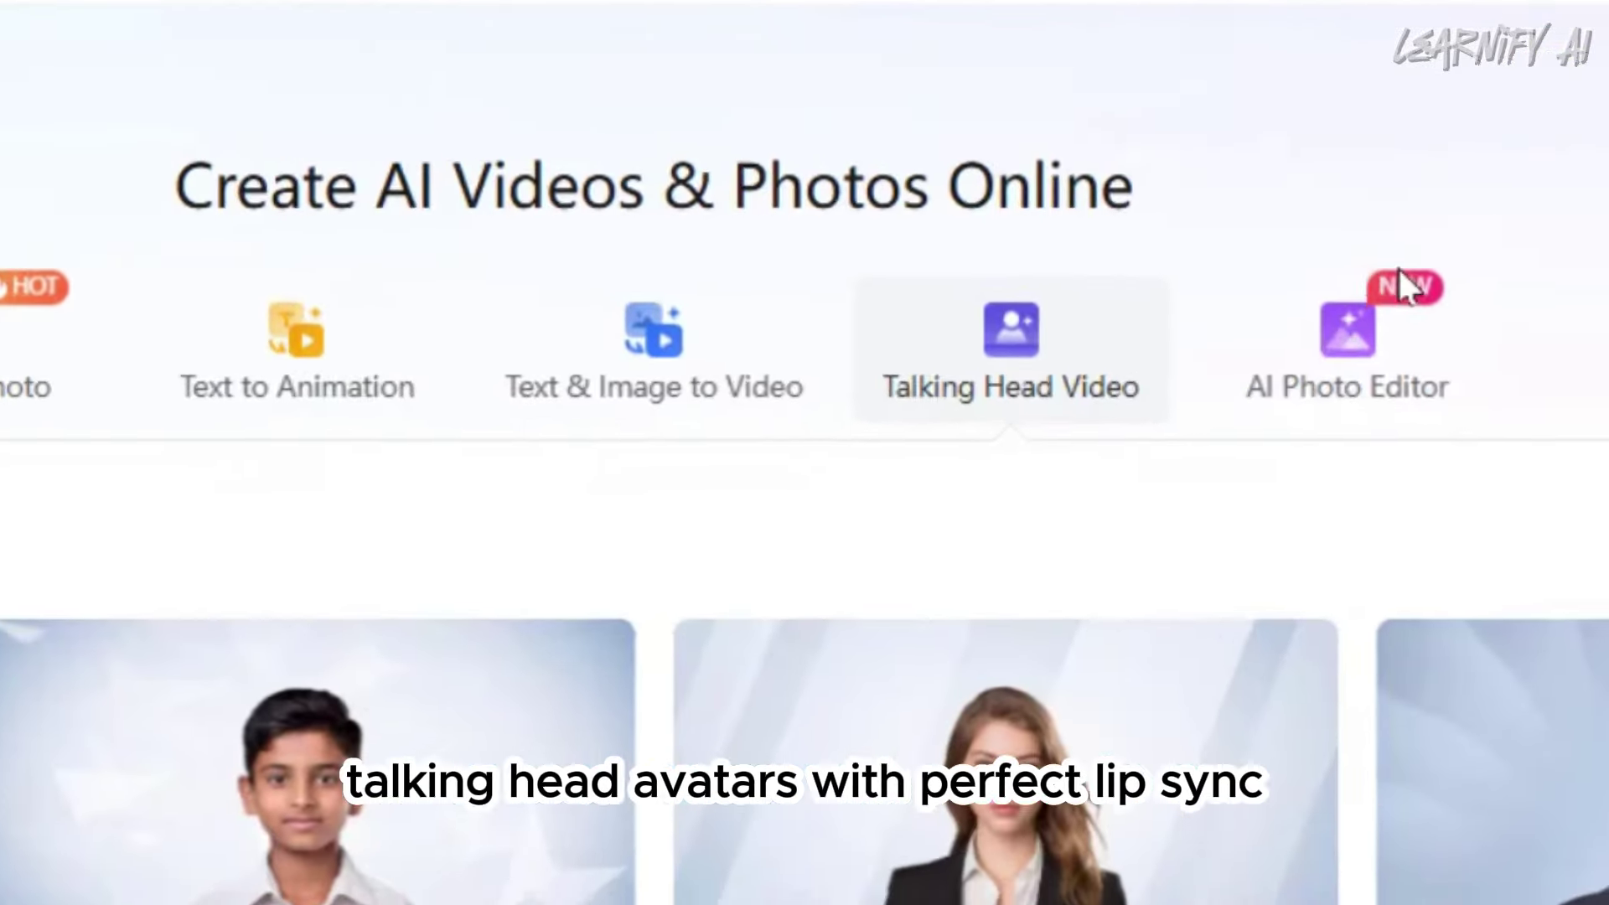
{"action": "left_click", "coordinate": [1265, 310]}
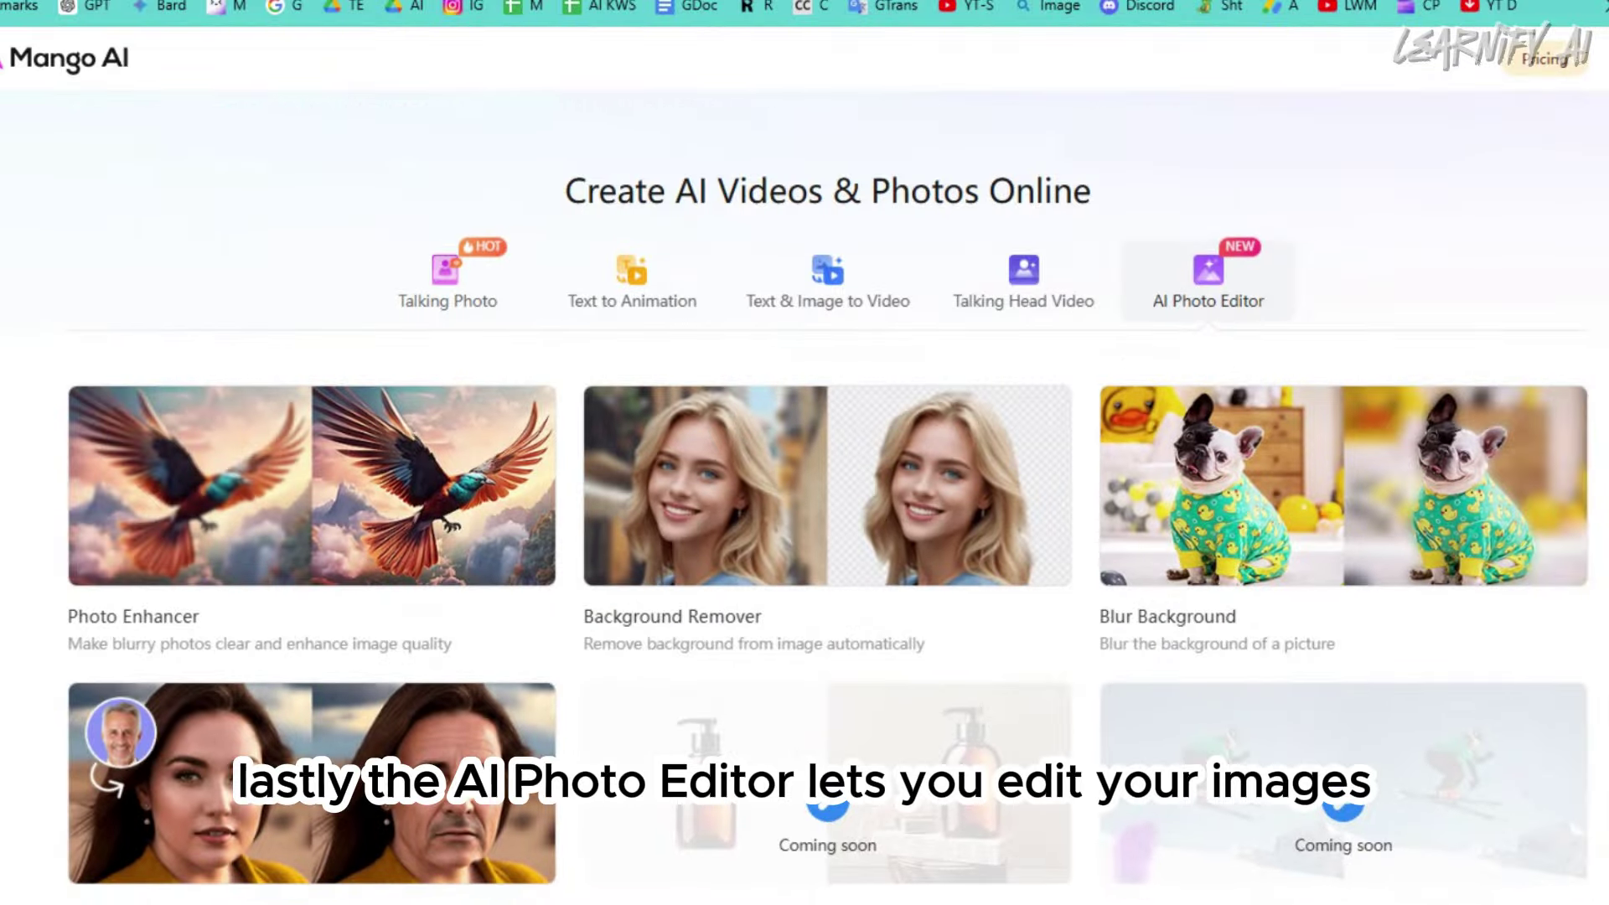
{"action": "scroll", "coordinate": [838, 172], "scroll_direction": "down", "scroll_amount": 3}
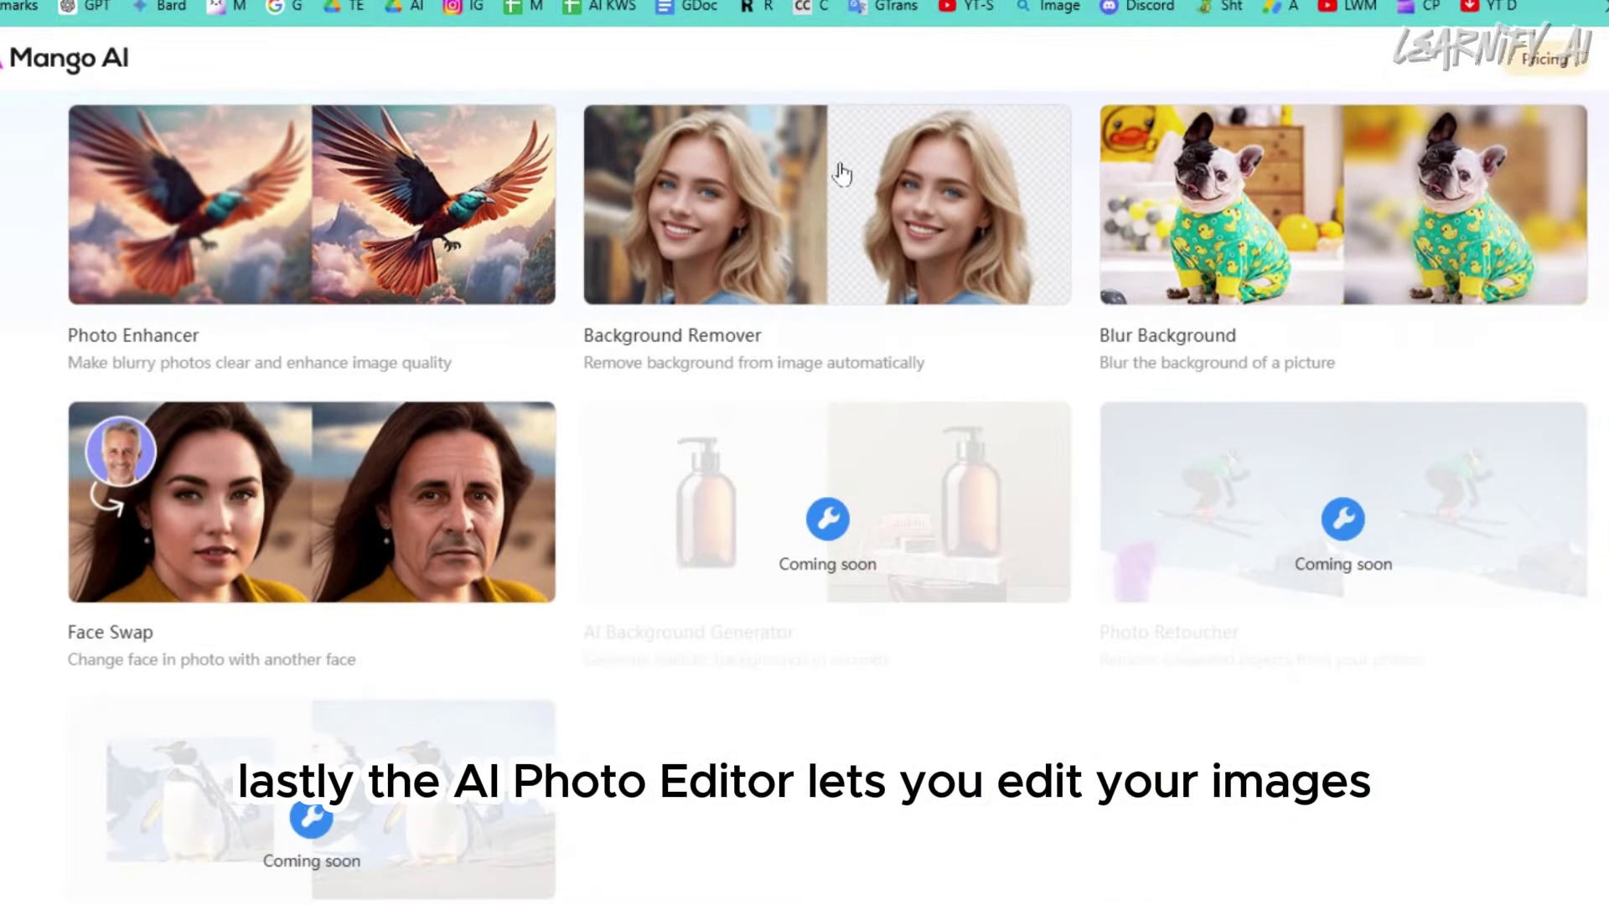
{"action": "scroll", "coordinate": [471, 119], "scroll_direction": "up", "scroll_amount": 4}
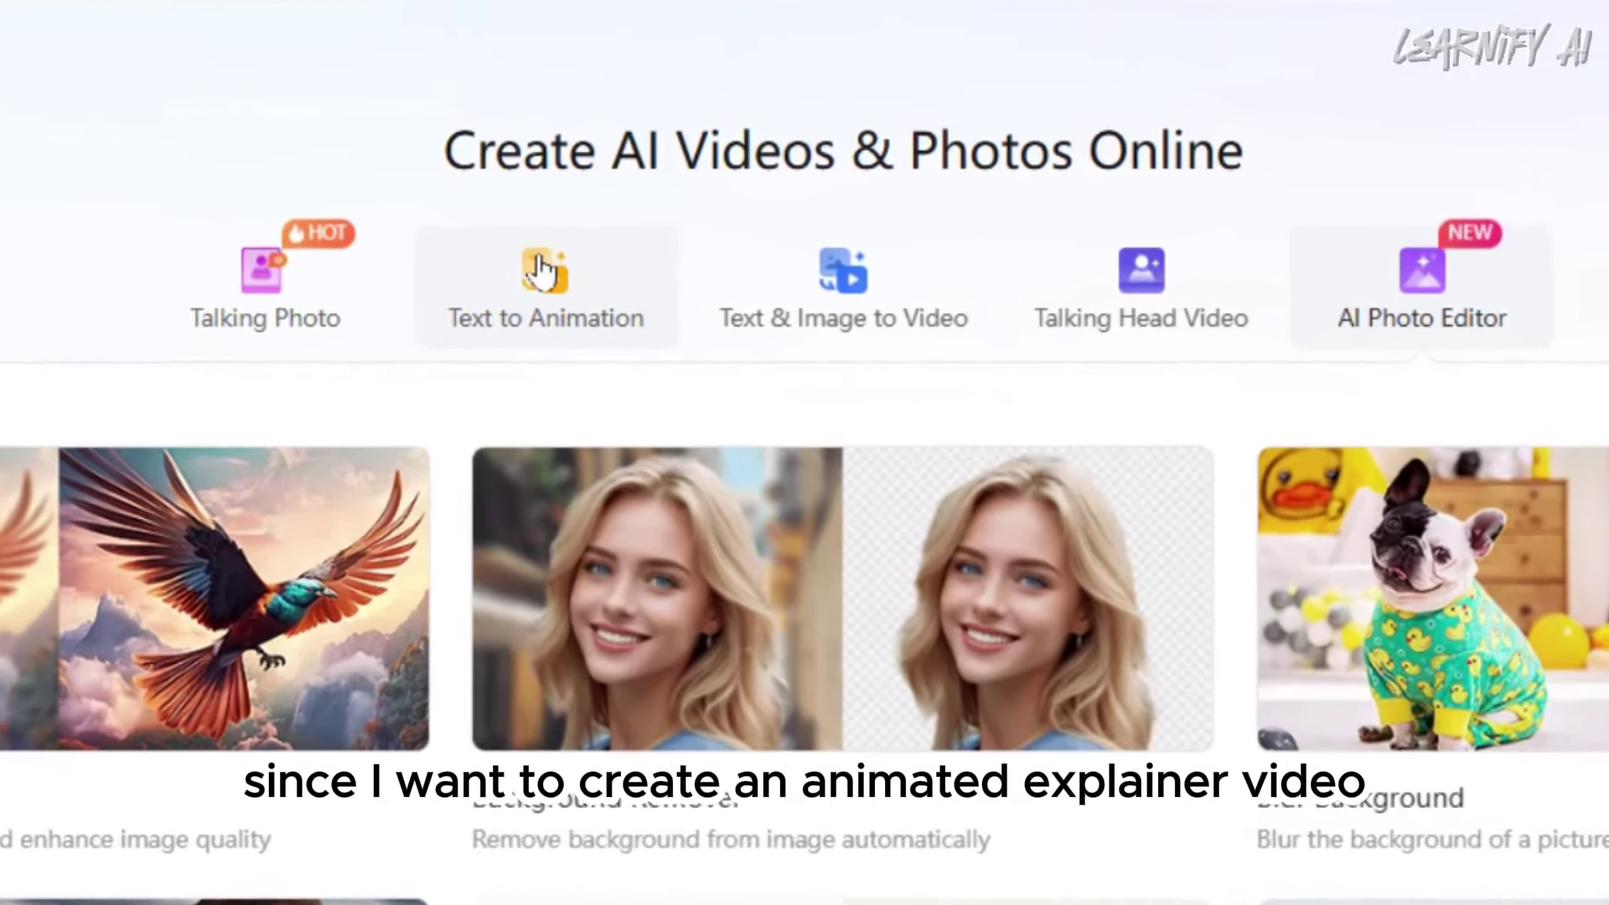
Switch to Text to Animation and look through its template categories from Business to Disney style
{"action": "left_click", "coordinate": [619, 275]}
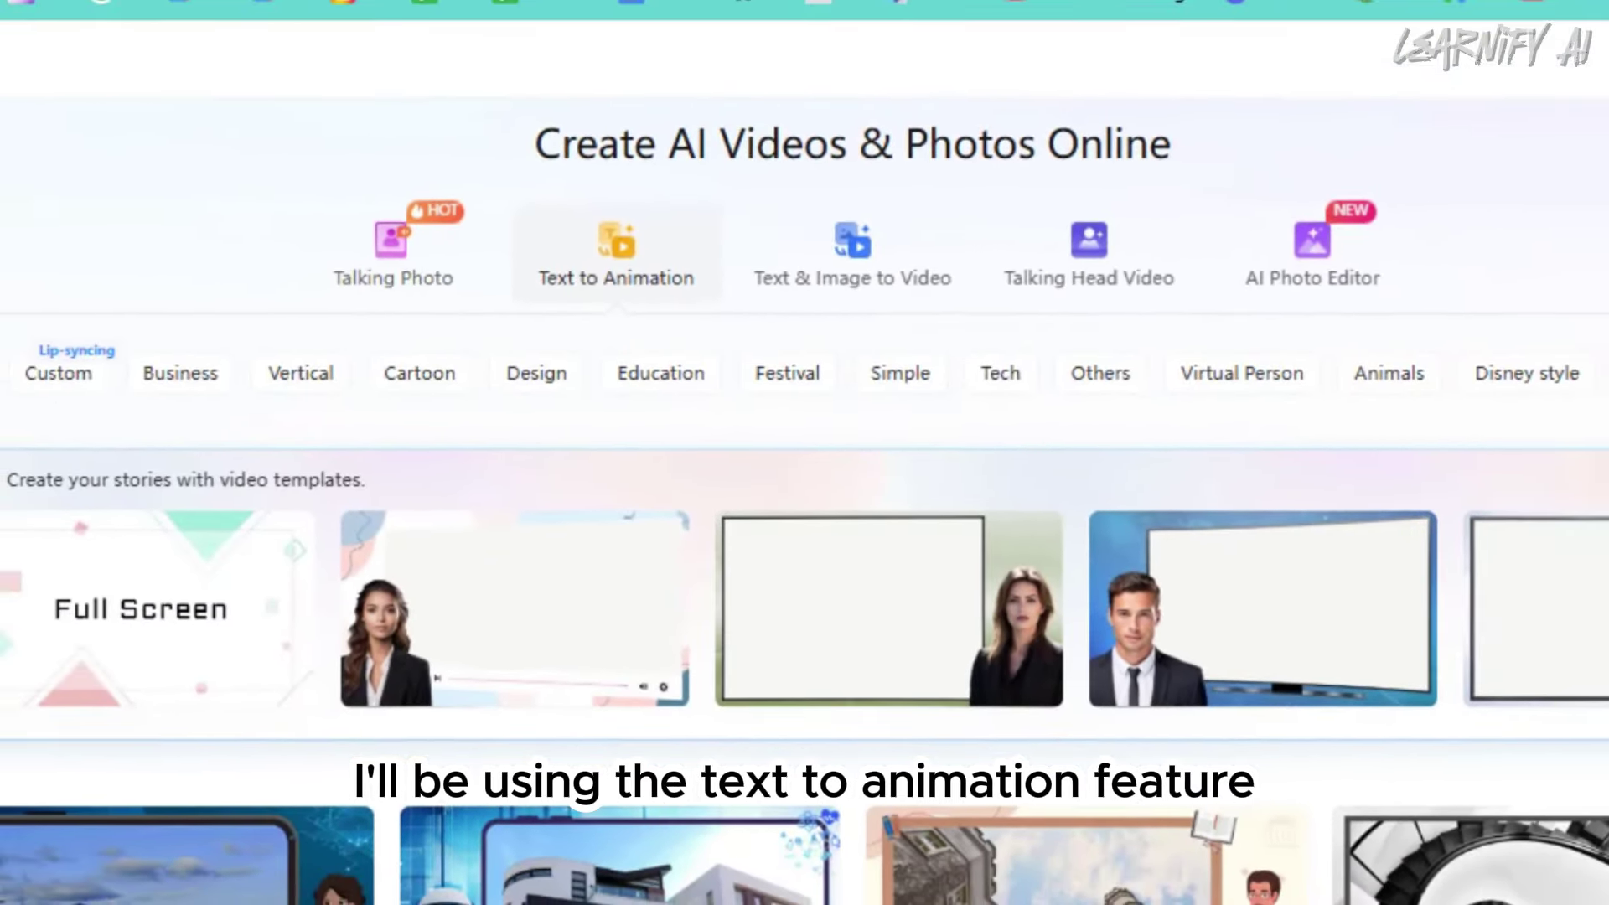
{"action": "left_click", "coordinate": [180, 373]}
{"action": "left_click", "coordinate": [299, 373]}
{"action": "left_click", "coordinate": [419, 373]}
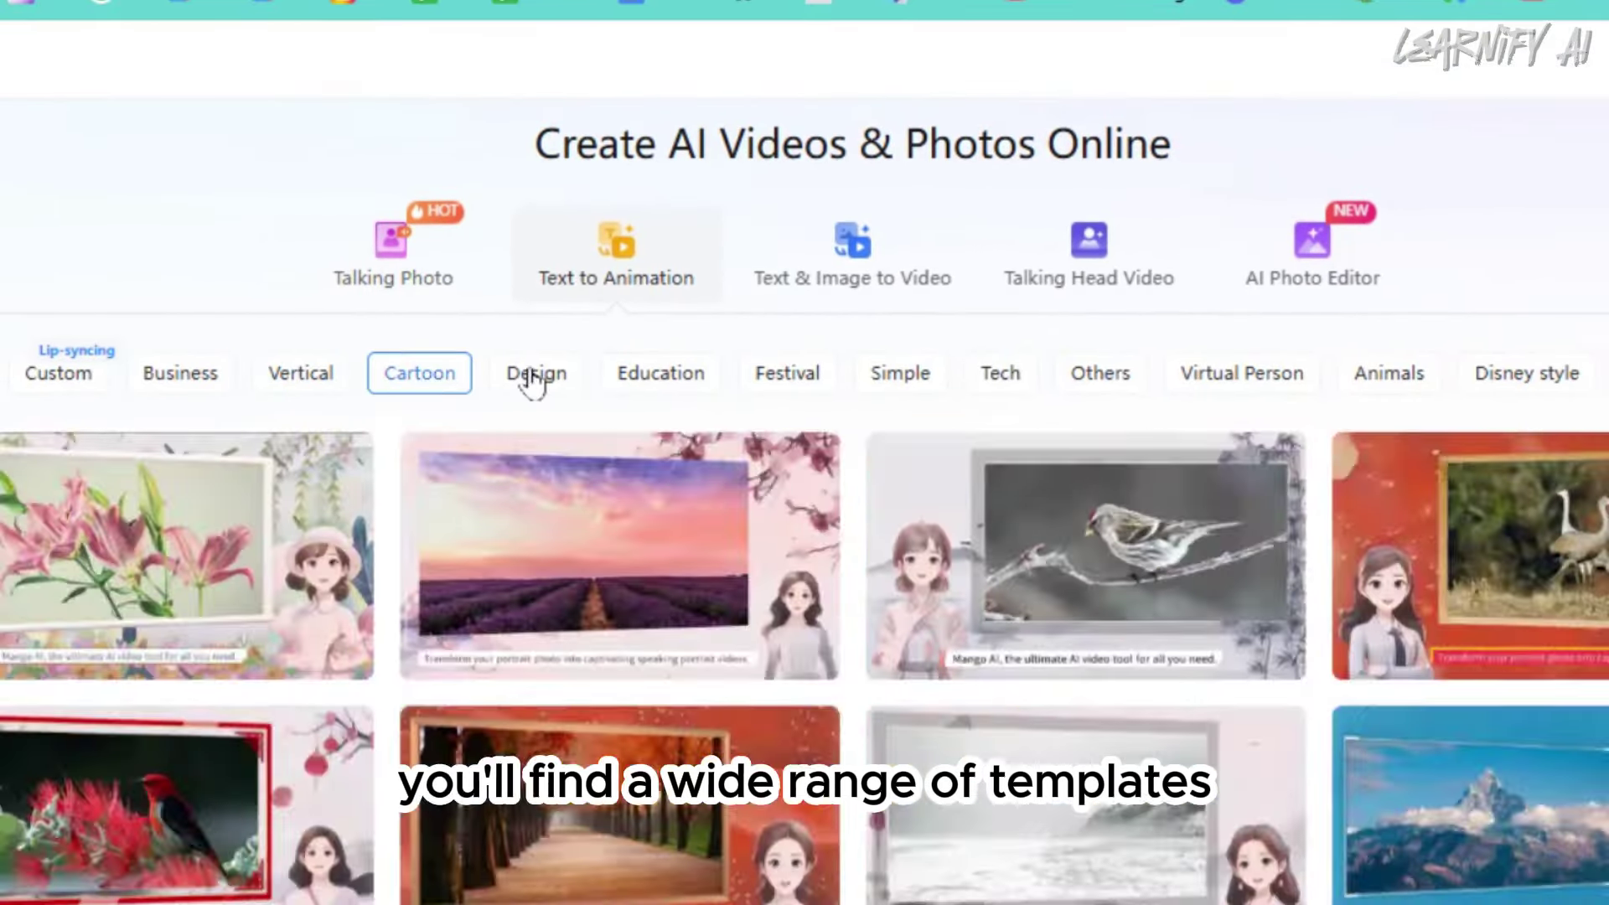
{"action": "left_click", "coordinate": [643, 375]}
{"action": "left_click", "coordinate": [787, 373]}
{"action": "left_click", "coordinate": [912, 379]}
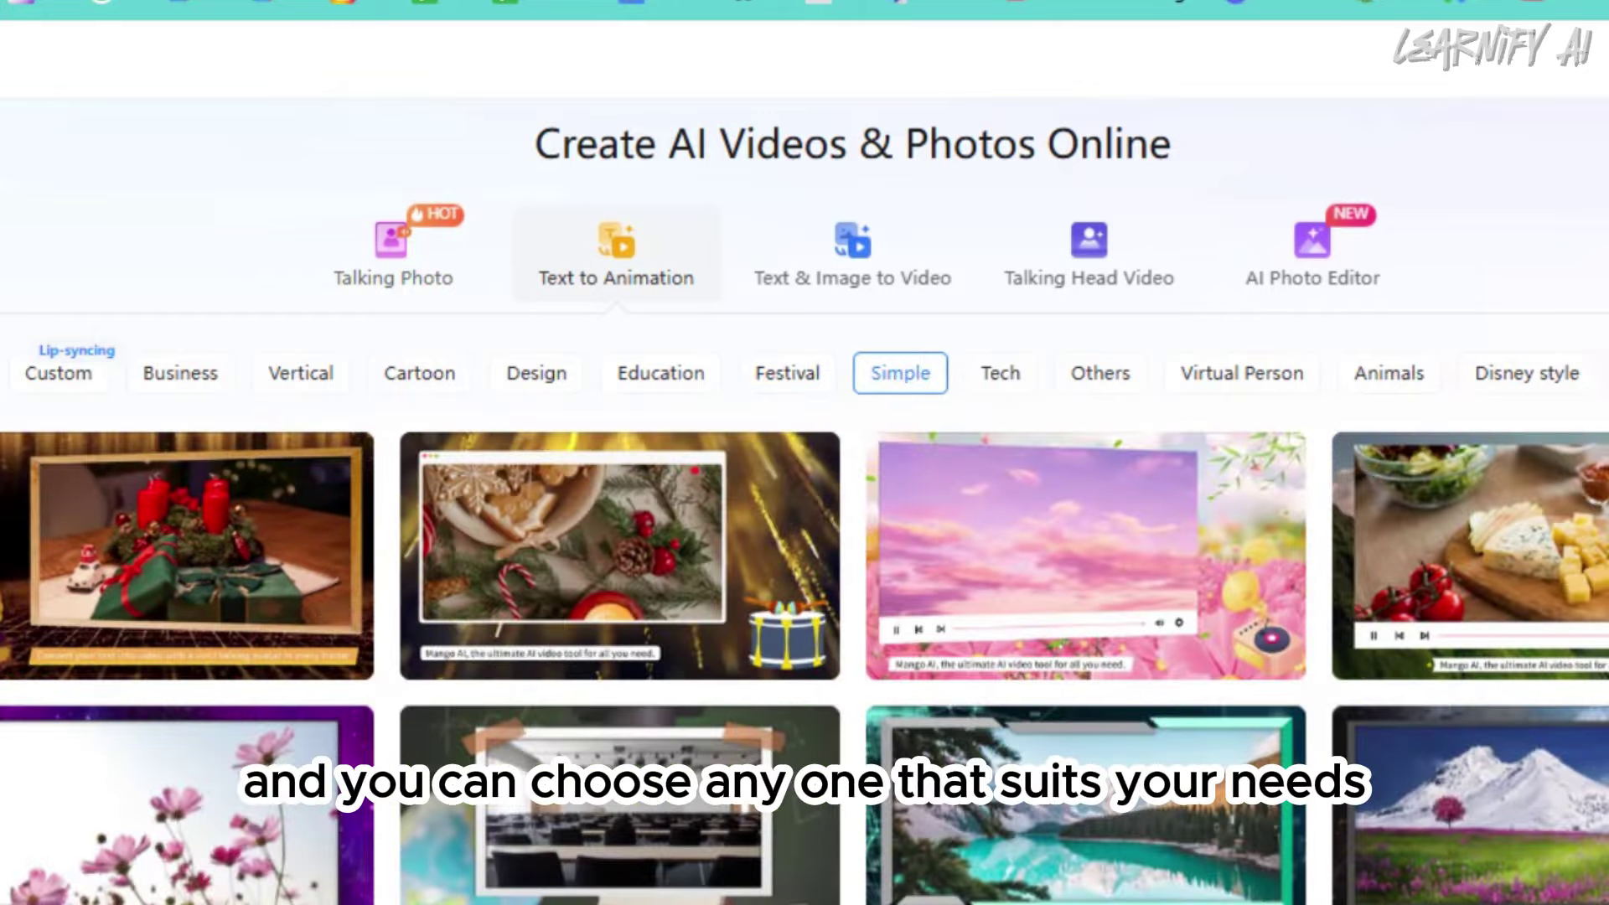
{"action": "left_click", "coordinate": [1001, 373]}
{"action": "left_click", "coordinate": [1100, 372]}
{"action": "left_click", "coordinate": [1242, 372]}
{"action": "left_click", "coordinate": [1388, 373]}
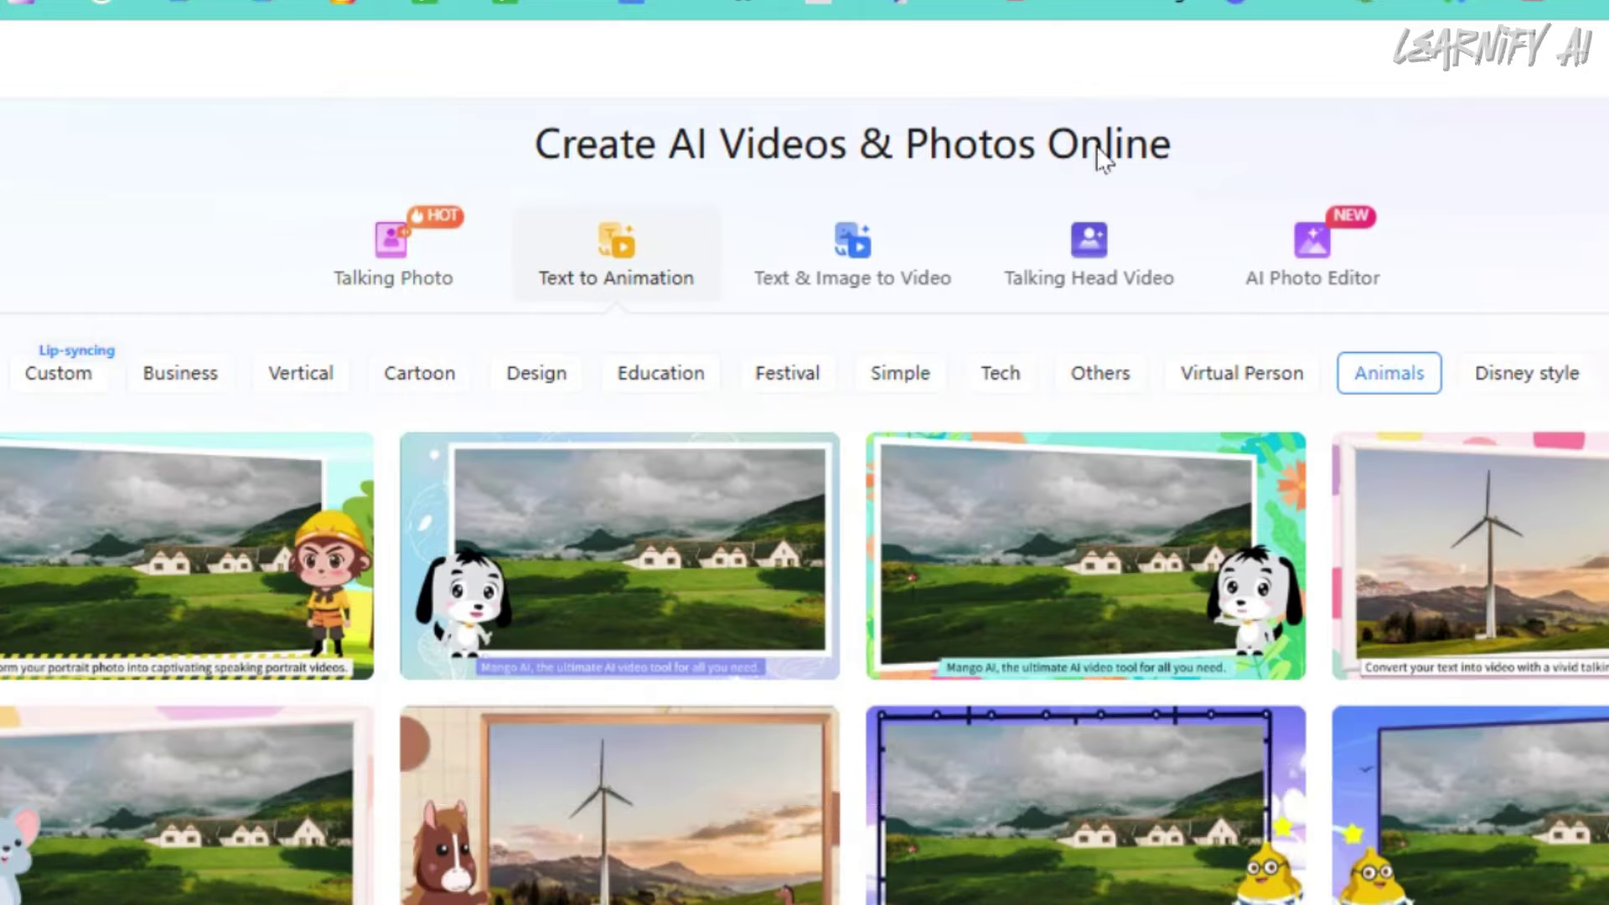
{"action": "left_click", "coordinate": [1526, 373]}
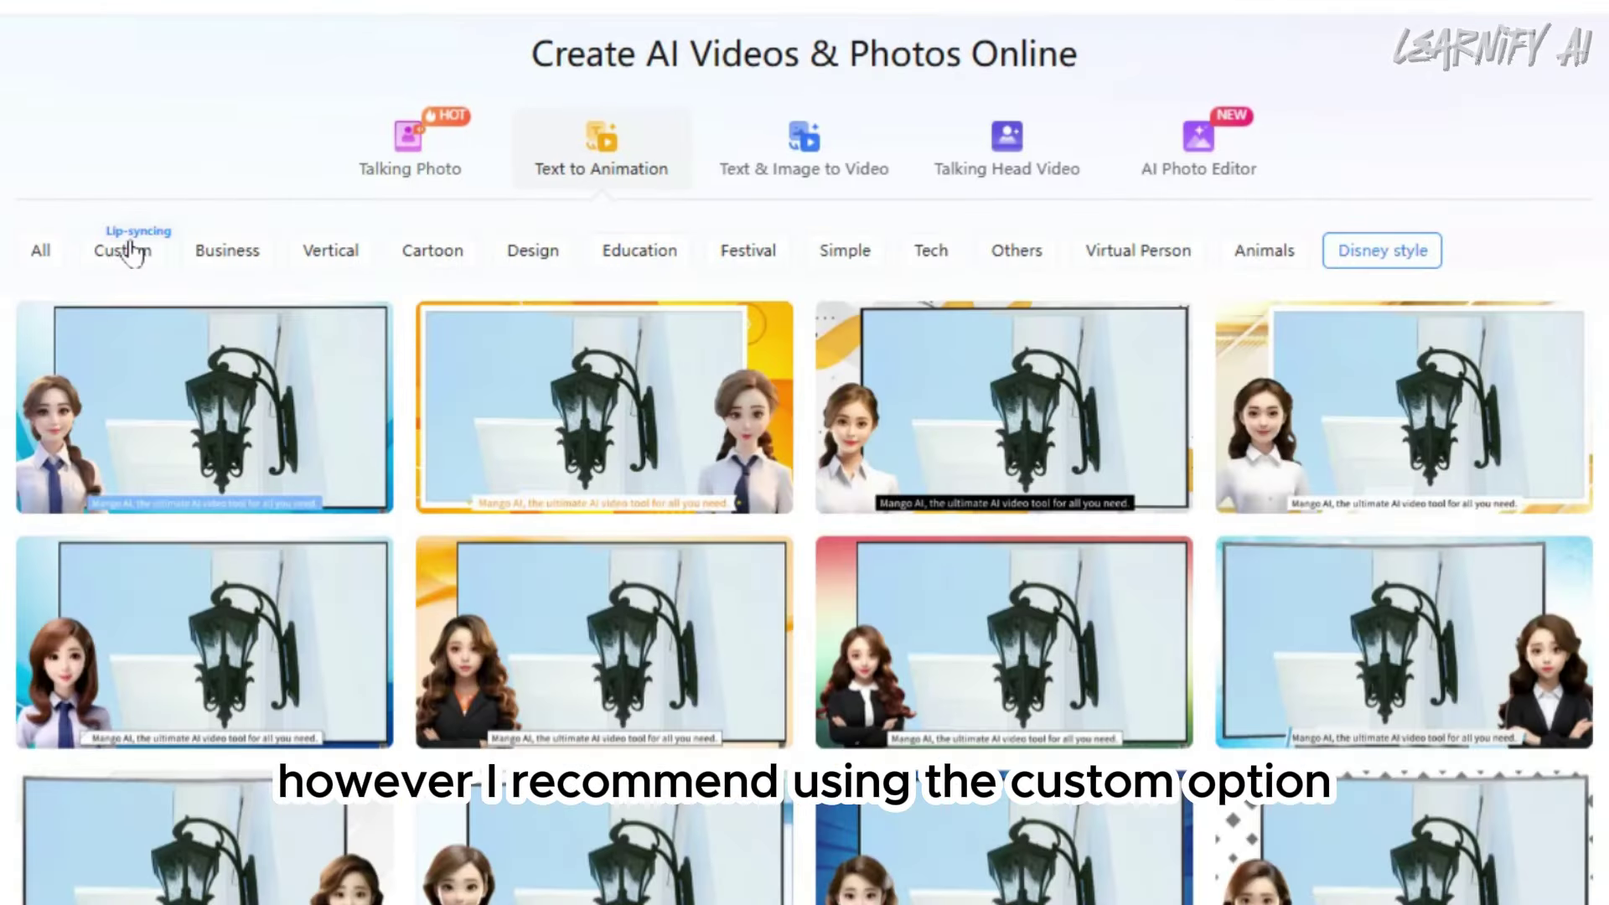
Create a video from the Custom lip-syncing template with the purple wooden frame and the cartoon woman in a yellow jacket
{"action": "left_click", "coordinate": [126, 250]}
{"action": "scroll", "coordinate": [804, 503], "scroll_direction": "down", "scroll_amount": 4}
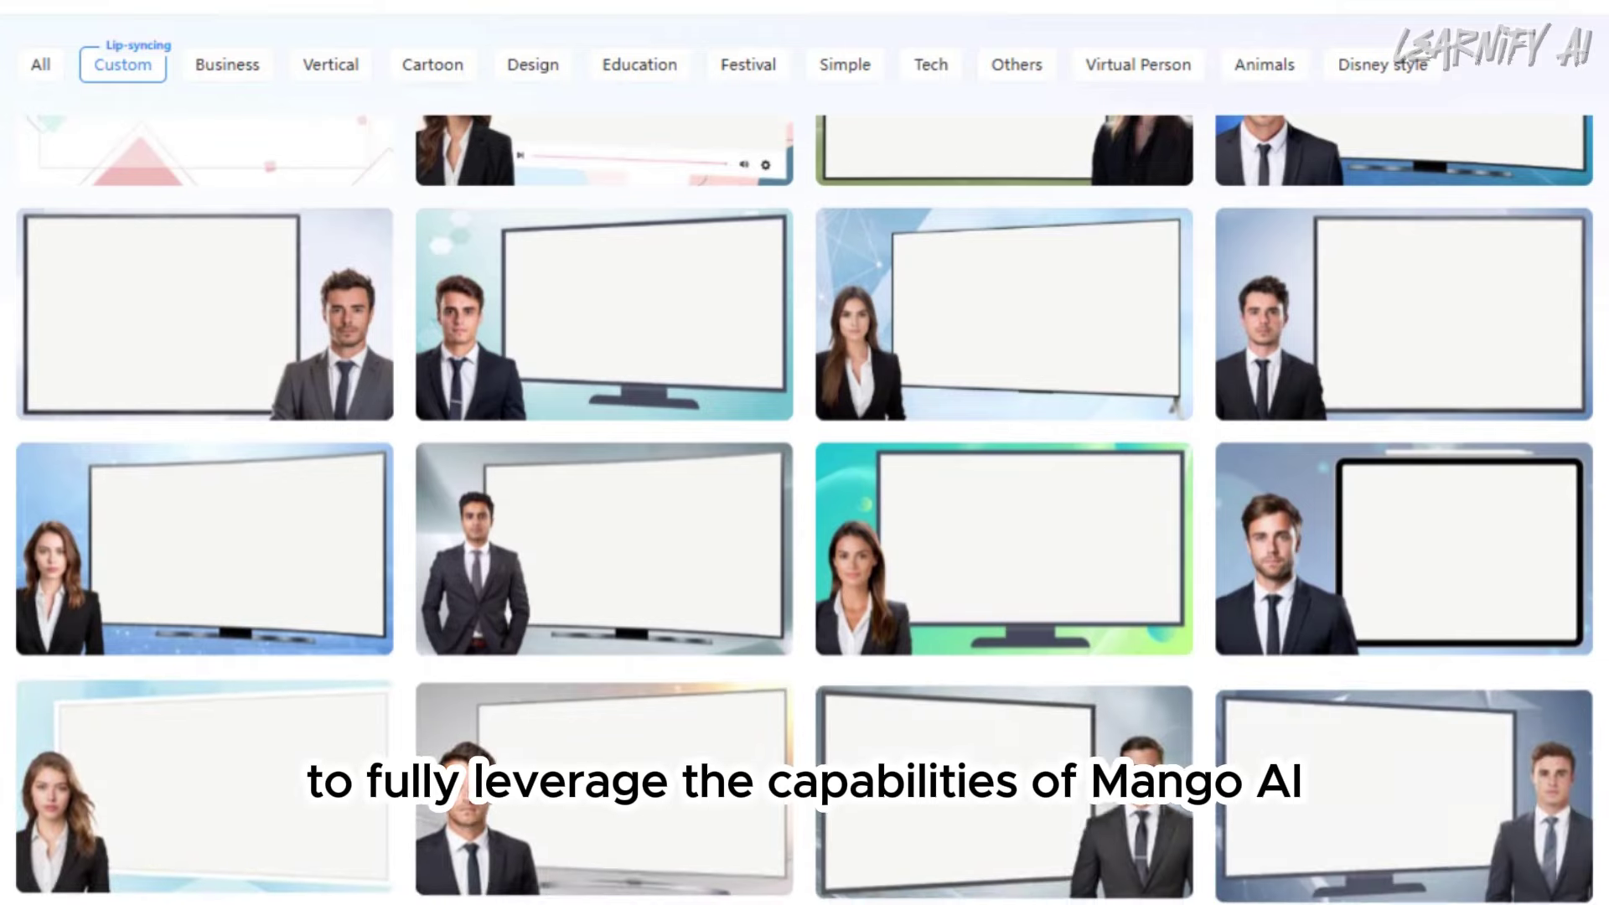
{"action": "scroll", "coordinate": [805, 503], "scroll_direction": "down", "scroll_amount": 5}
{"action": "scroll", "coordinate": [804, 503], "scroll_direction": "down", "scroll_amount": 4}
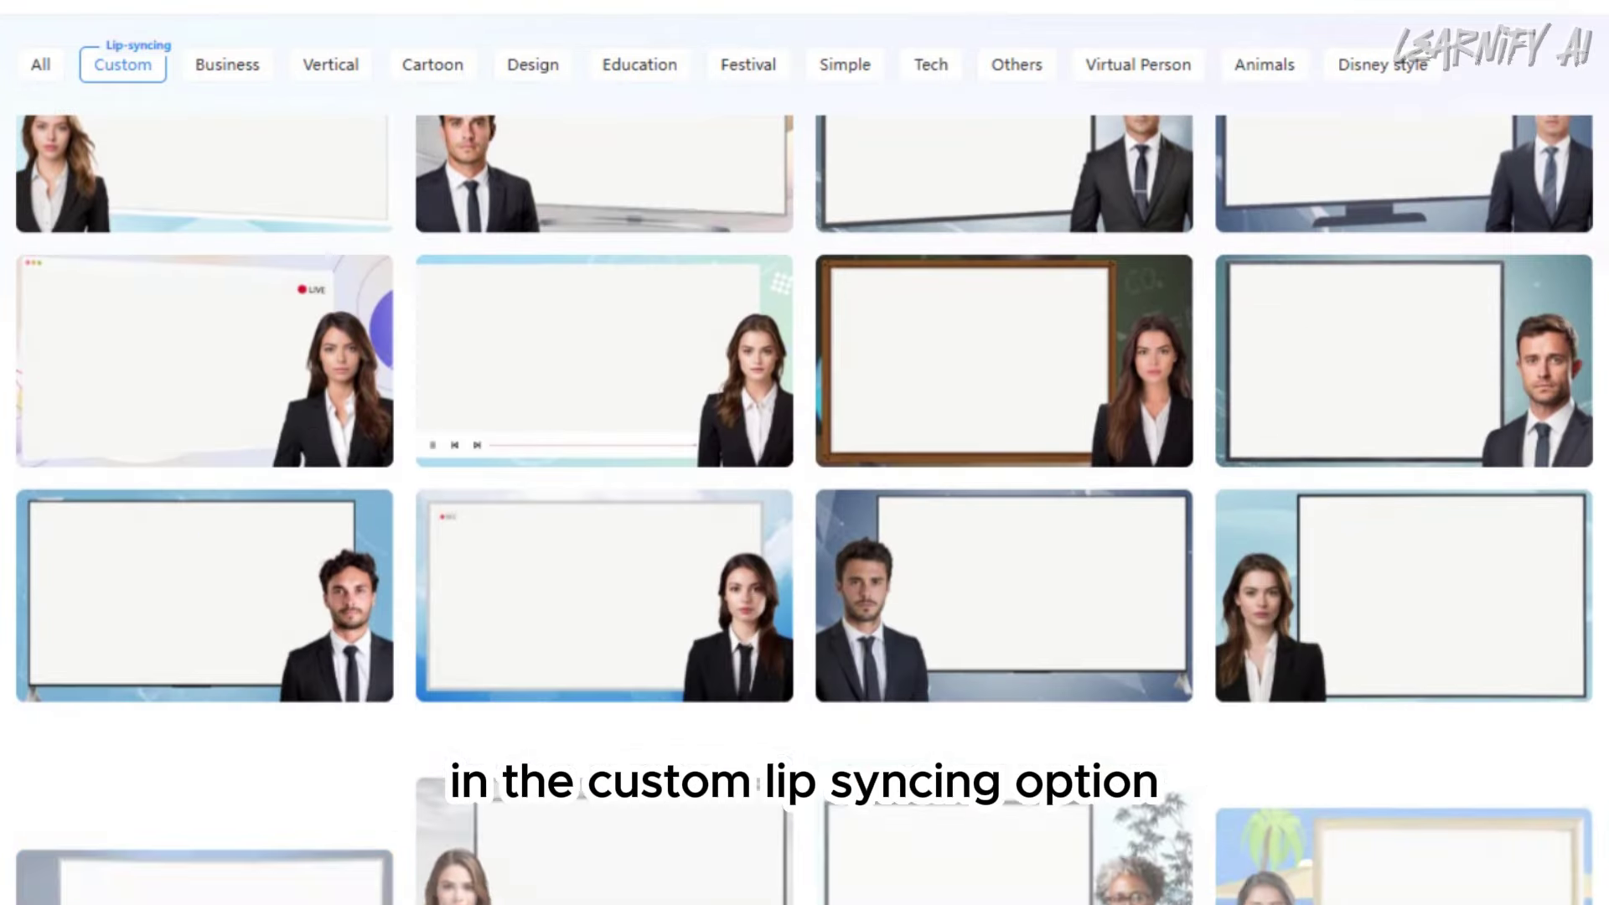
{"action": "scroll", "coordinate": [805, 502], "scroll_direction": "down", "scroll_amount": 4}
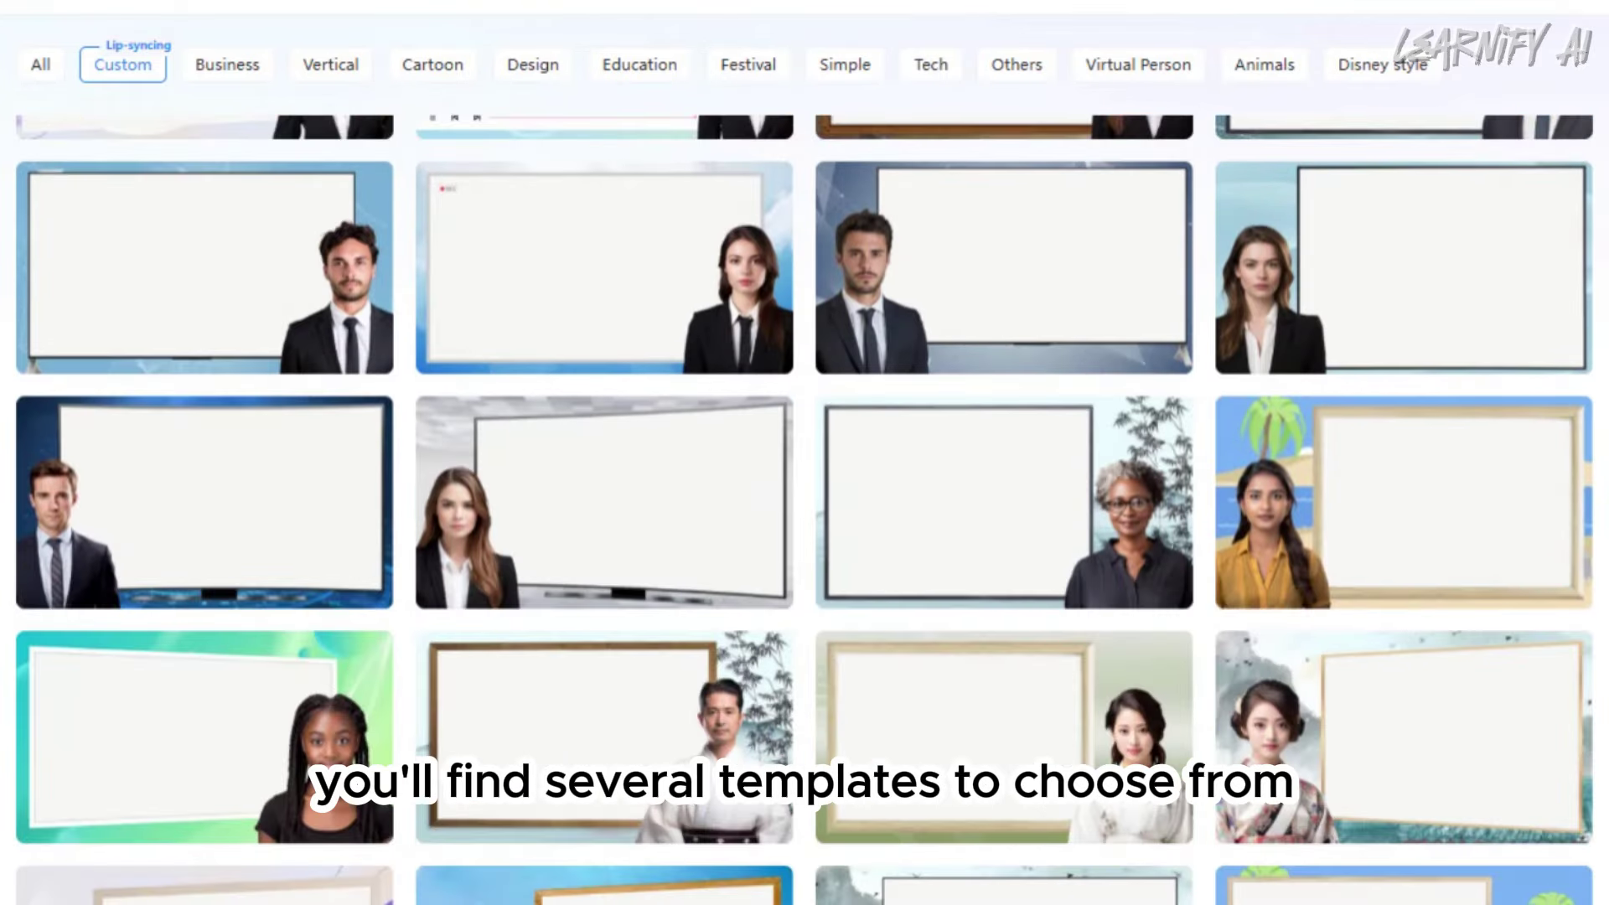
{"action": "scroll", "coordinate": [627, 660], "scroll_direction": "down", "scroll_amount": 4}
{"action": "scroll", "coordinate": [627, 661], "scroll_direction": "down", "scroll_amount": 8}
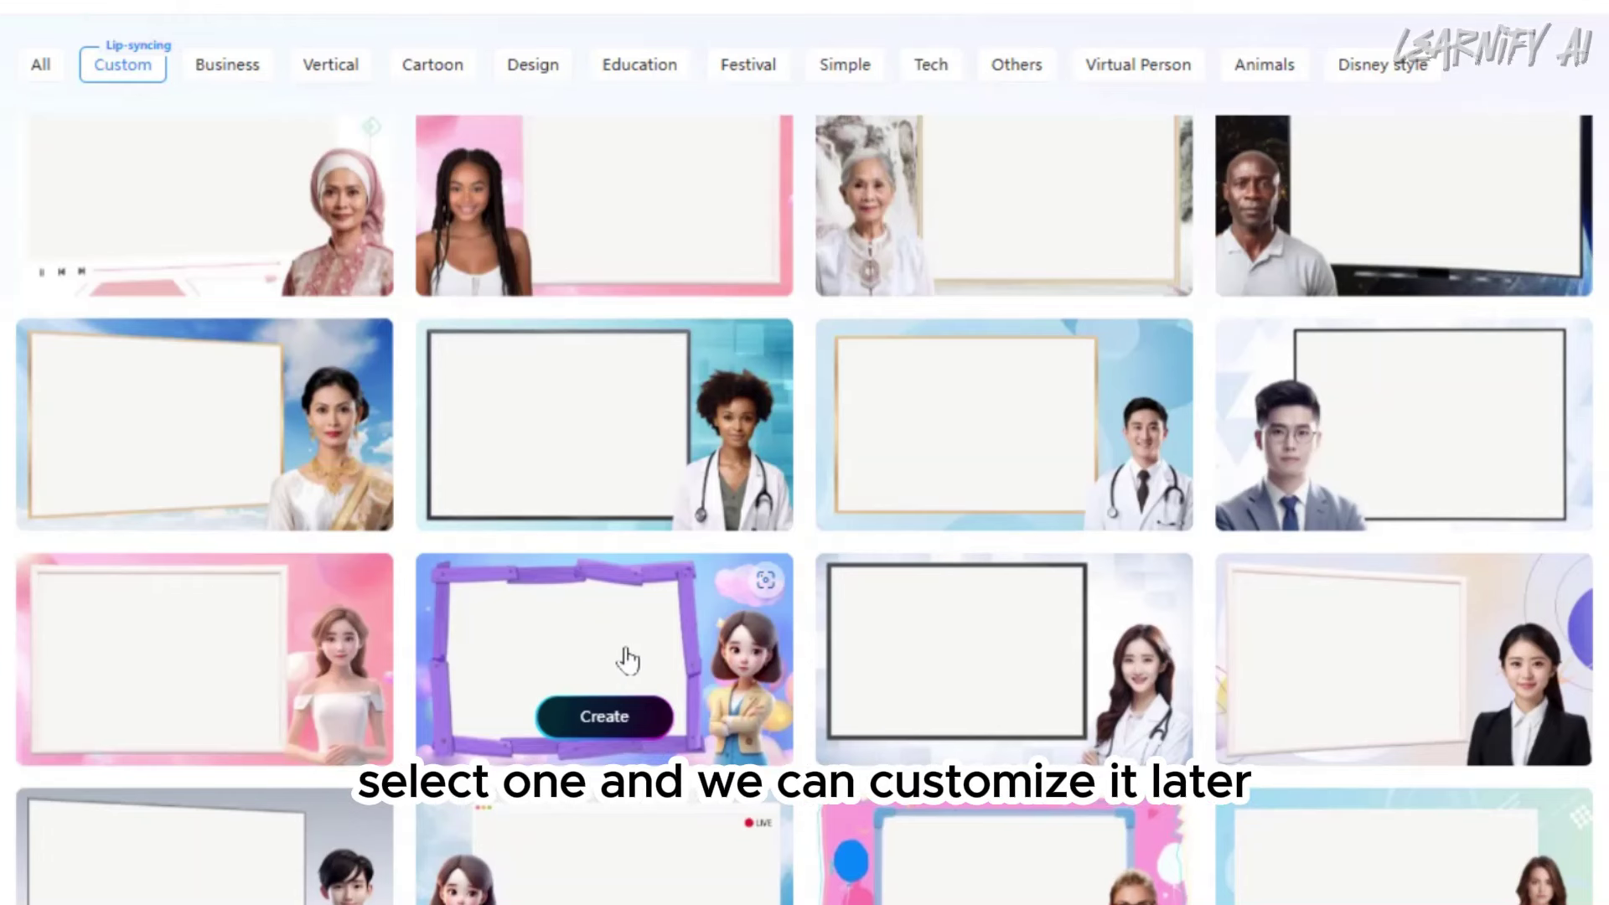
{"action": "left_click", "coordinate": [567, 718]}
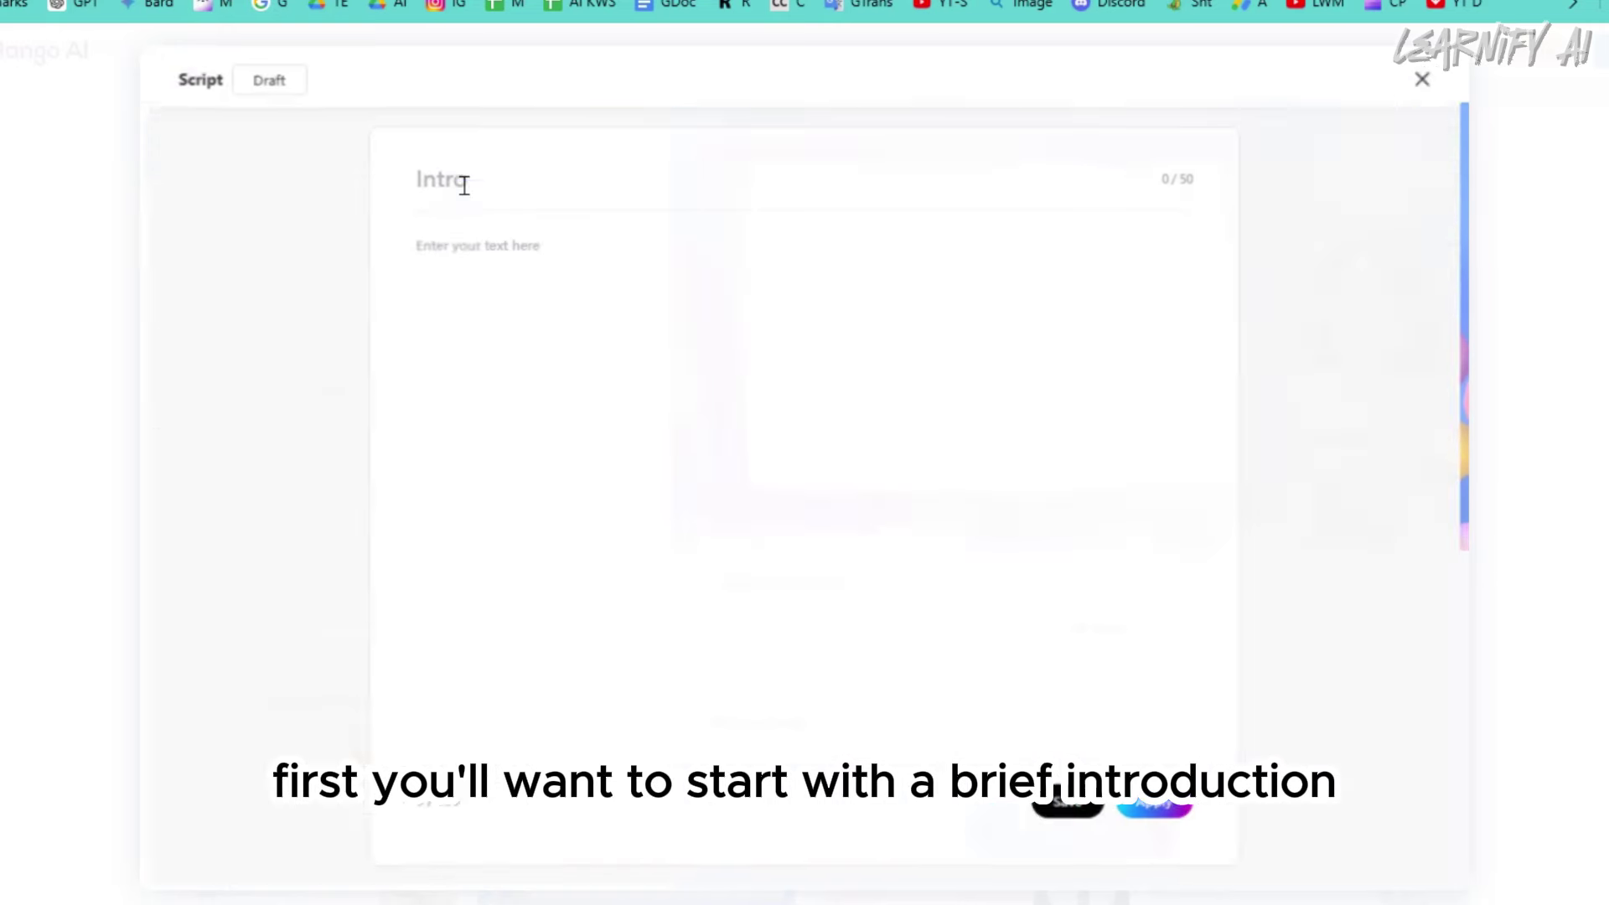
Set the script's intro to "How to run a faceless YouTube channel with ai?"
{"action": "left_click", "coordinate": [495, 180]}
{"action": "type", "text": "How to run a face"}
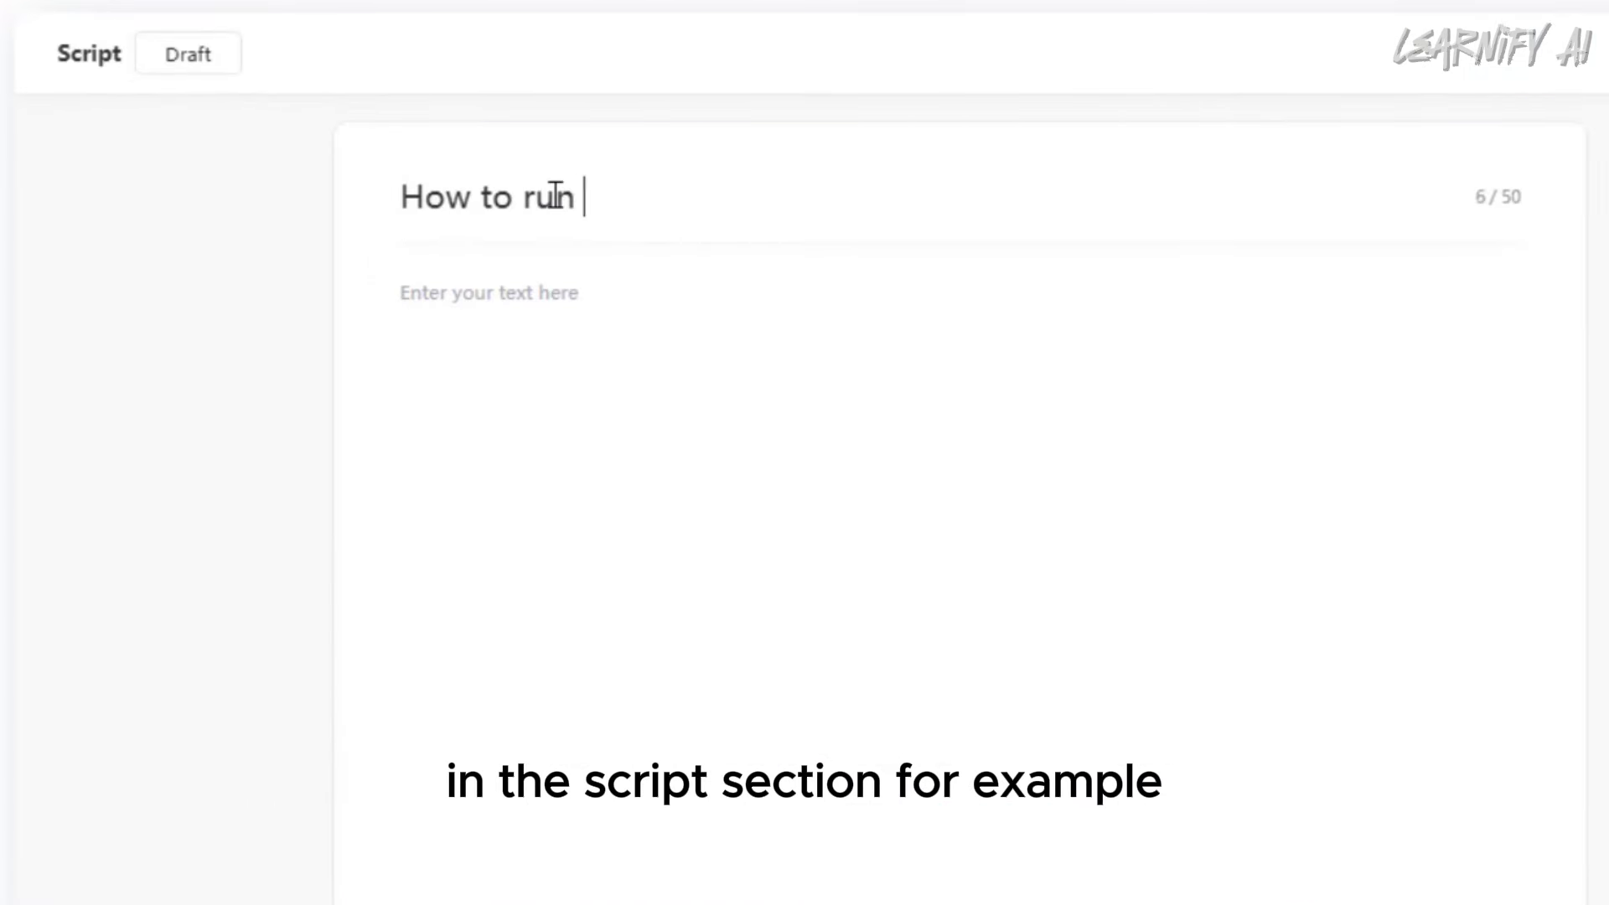
{"action": "type", "text": "less youtube channel with ai?"}
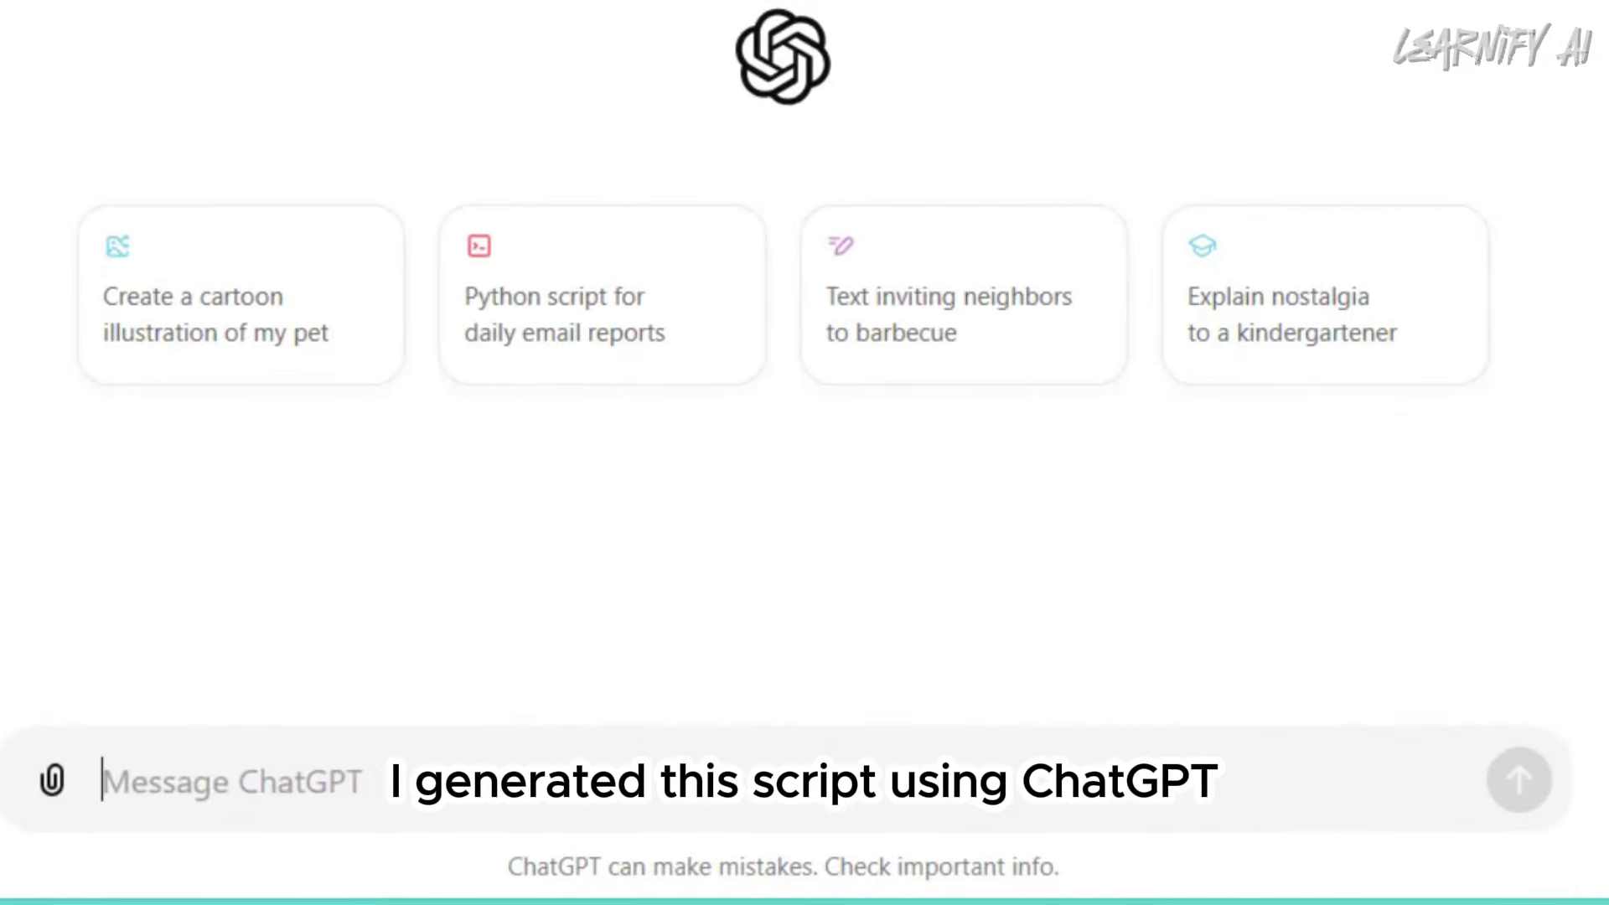
Ask ChatGPT "How to run a faceless youtube channel with ai?", paste its answer into Mango AI's script body and apply it
{"action": "type", "text": "How to run a faceless youtube channel with ai?"}
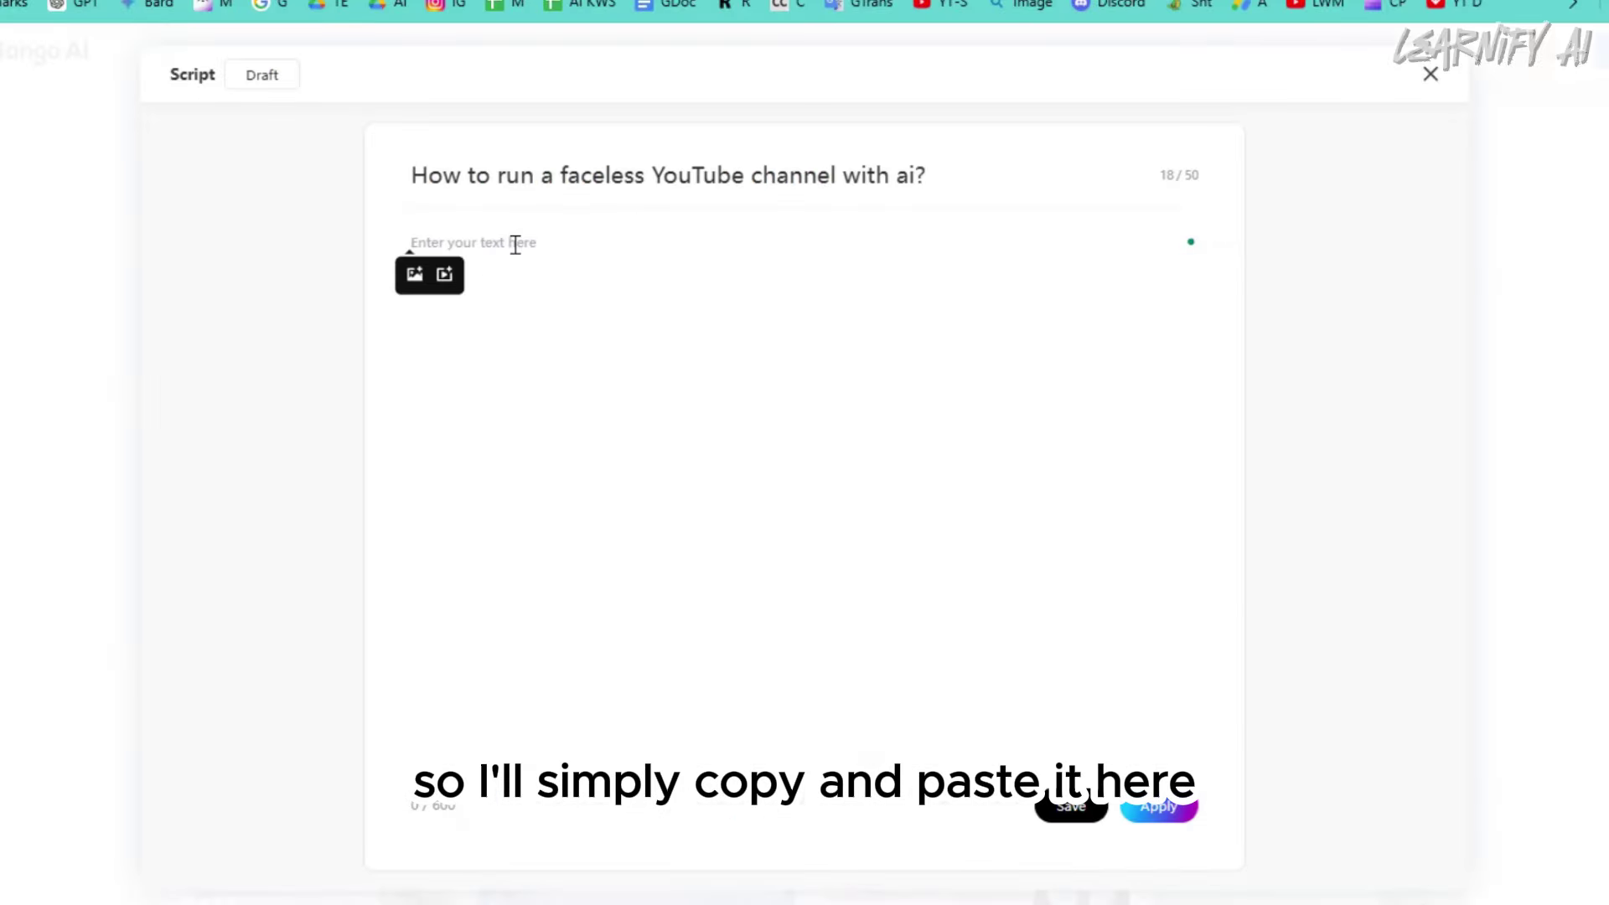
{"action": "key", "text": "ctrl+v"}
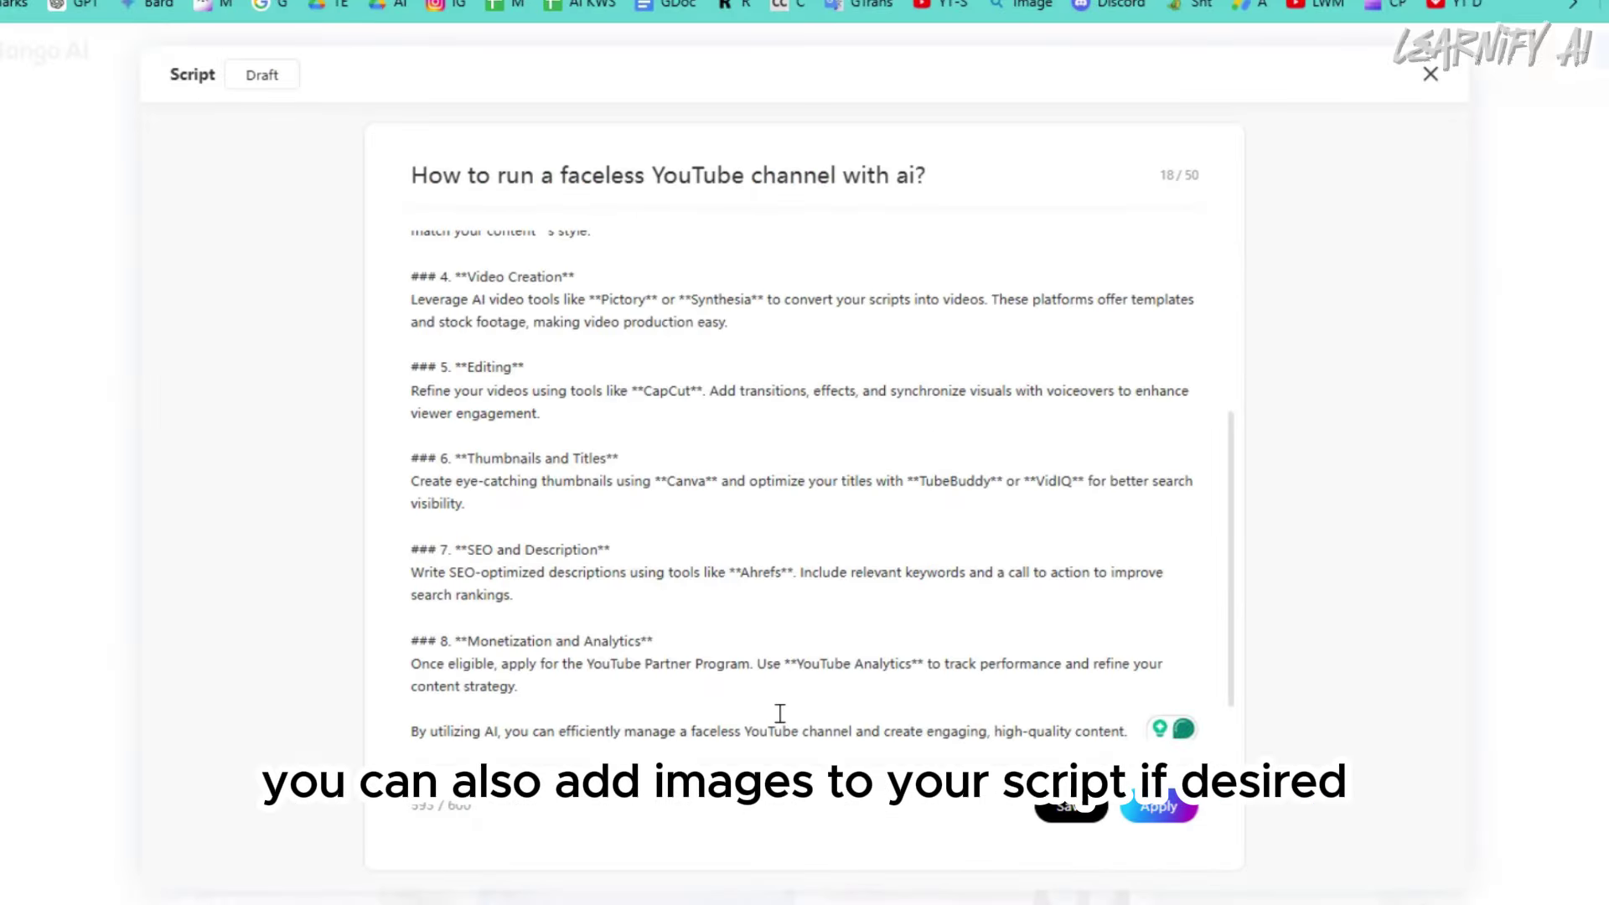
{"action": "left_click", "coordinate": [1159, 809]}
Fill in the outro with "Thanks for being with us—can't wait to see you next week"
{"action": "scroll", "coordinate": [452, 335], "scroll_direction": "down", "scroll_amount": 5}
{"action": "left_click", "coordinate": [483, 543]}
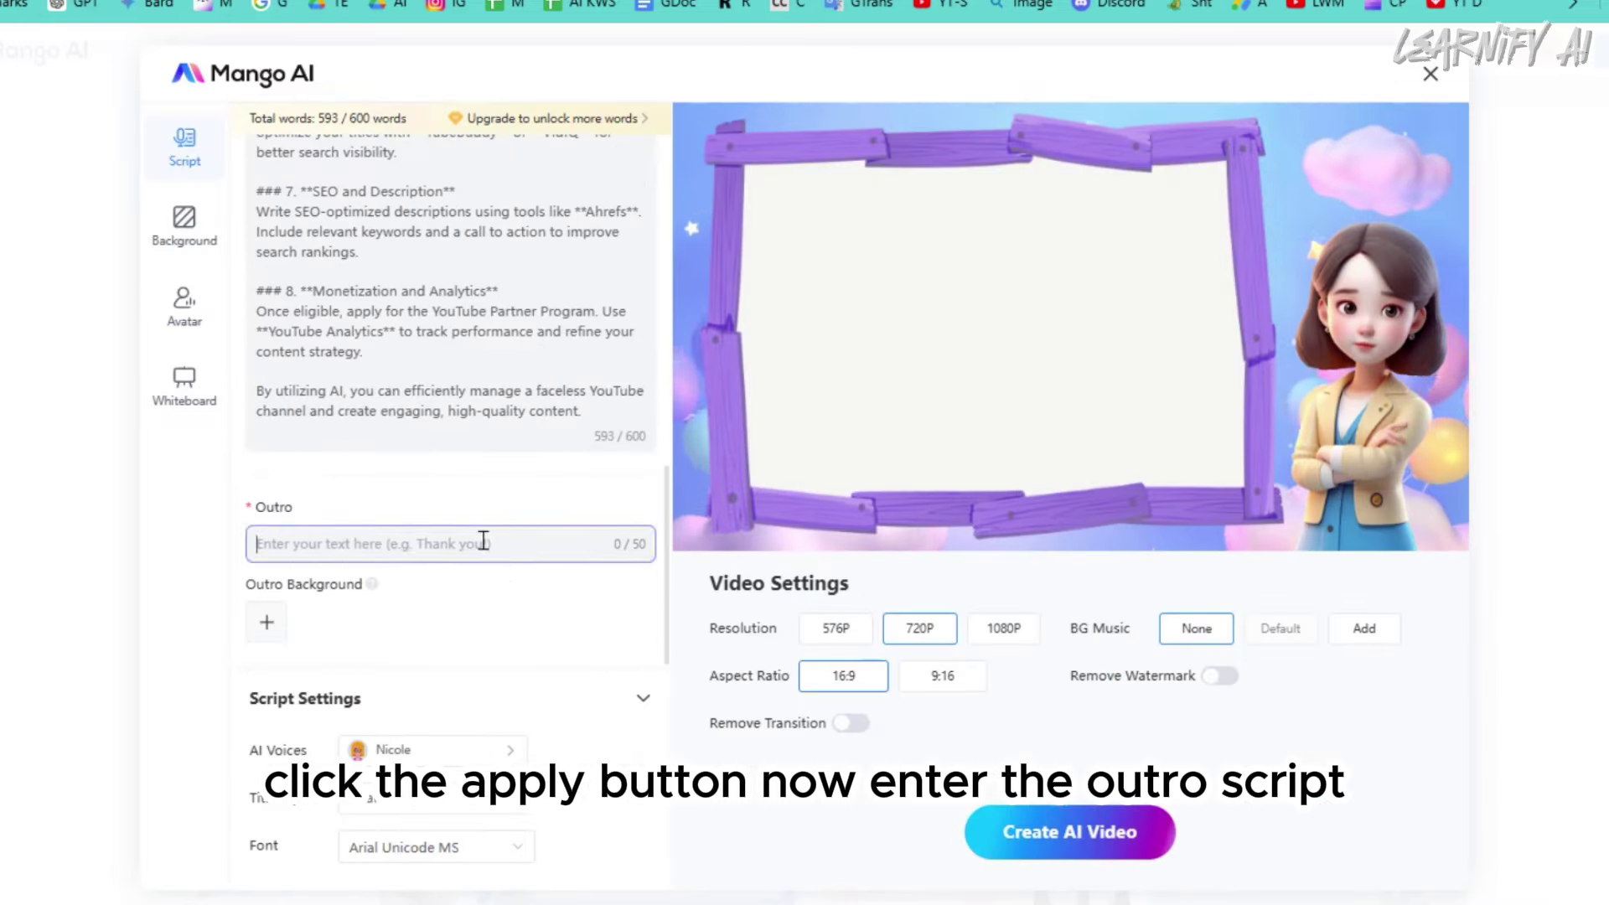
{"action": "key", "text": "ctrl+v"}
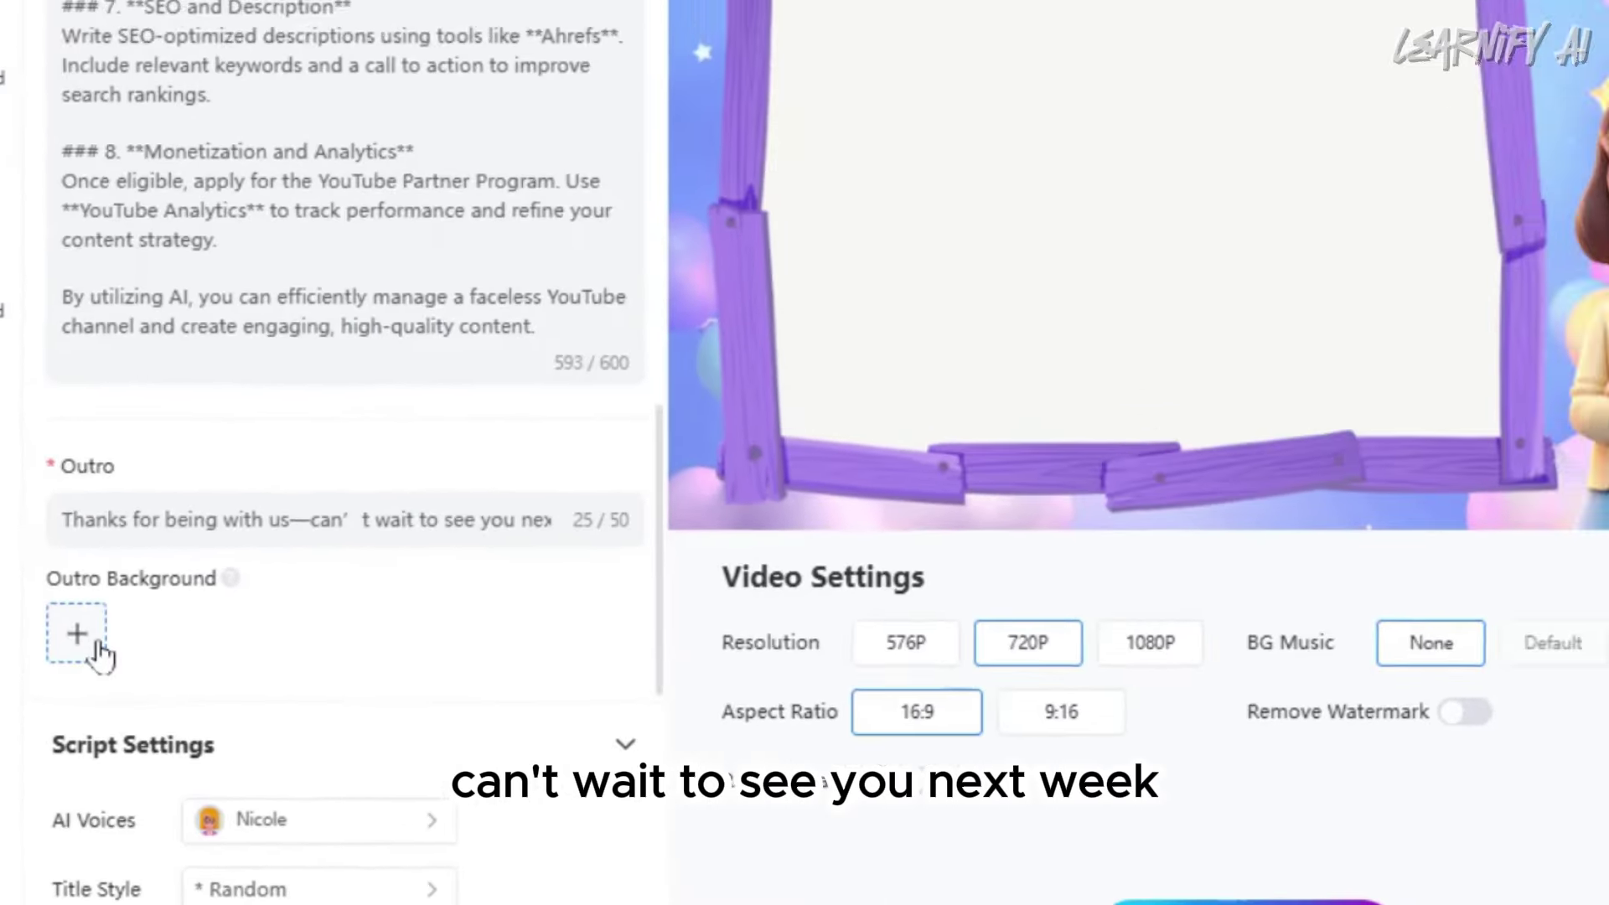
Choose a turquoise-green illustrated scene from the built-in backgrounds as the outro background
{"action": "left_click", "coordinate": [265, 440]}
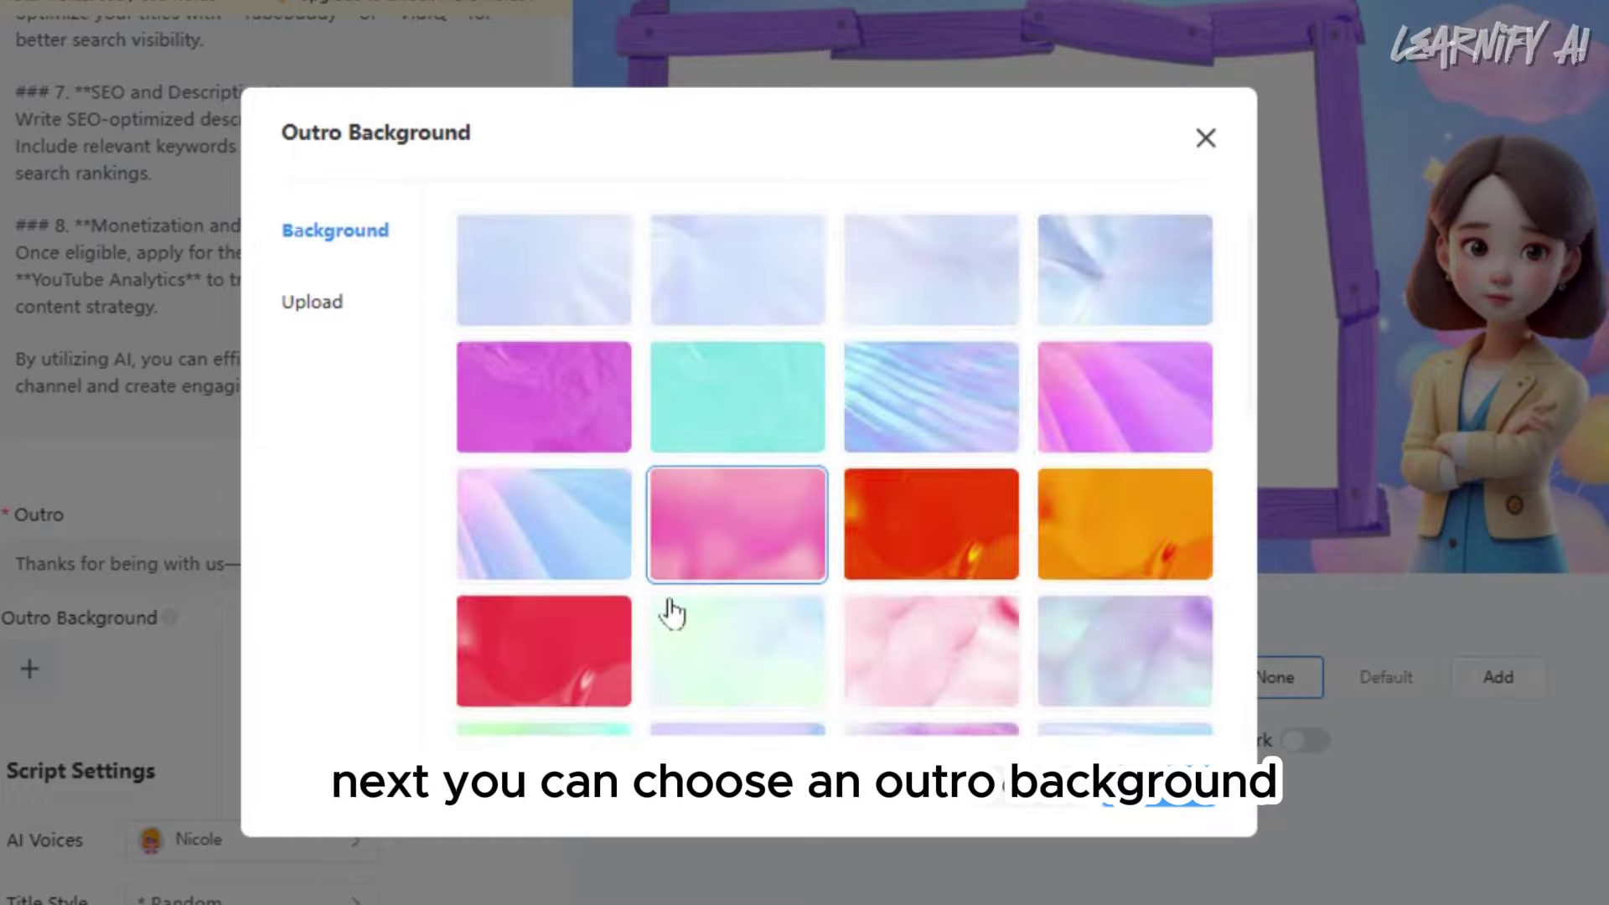
{"action": "scroll", "coordinate": [662, 608], "scroll_direction": "down", "scroll_amount": 5}
{"action": "scroll", "coordinate": [645, 591], "scroll_direction": "up", "scroll_amount": 3}
{"action": "scroll", "coordinate": [641, 598], "scroll_direction": "up", "scroll_amount": 5}
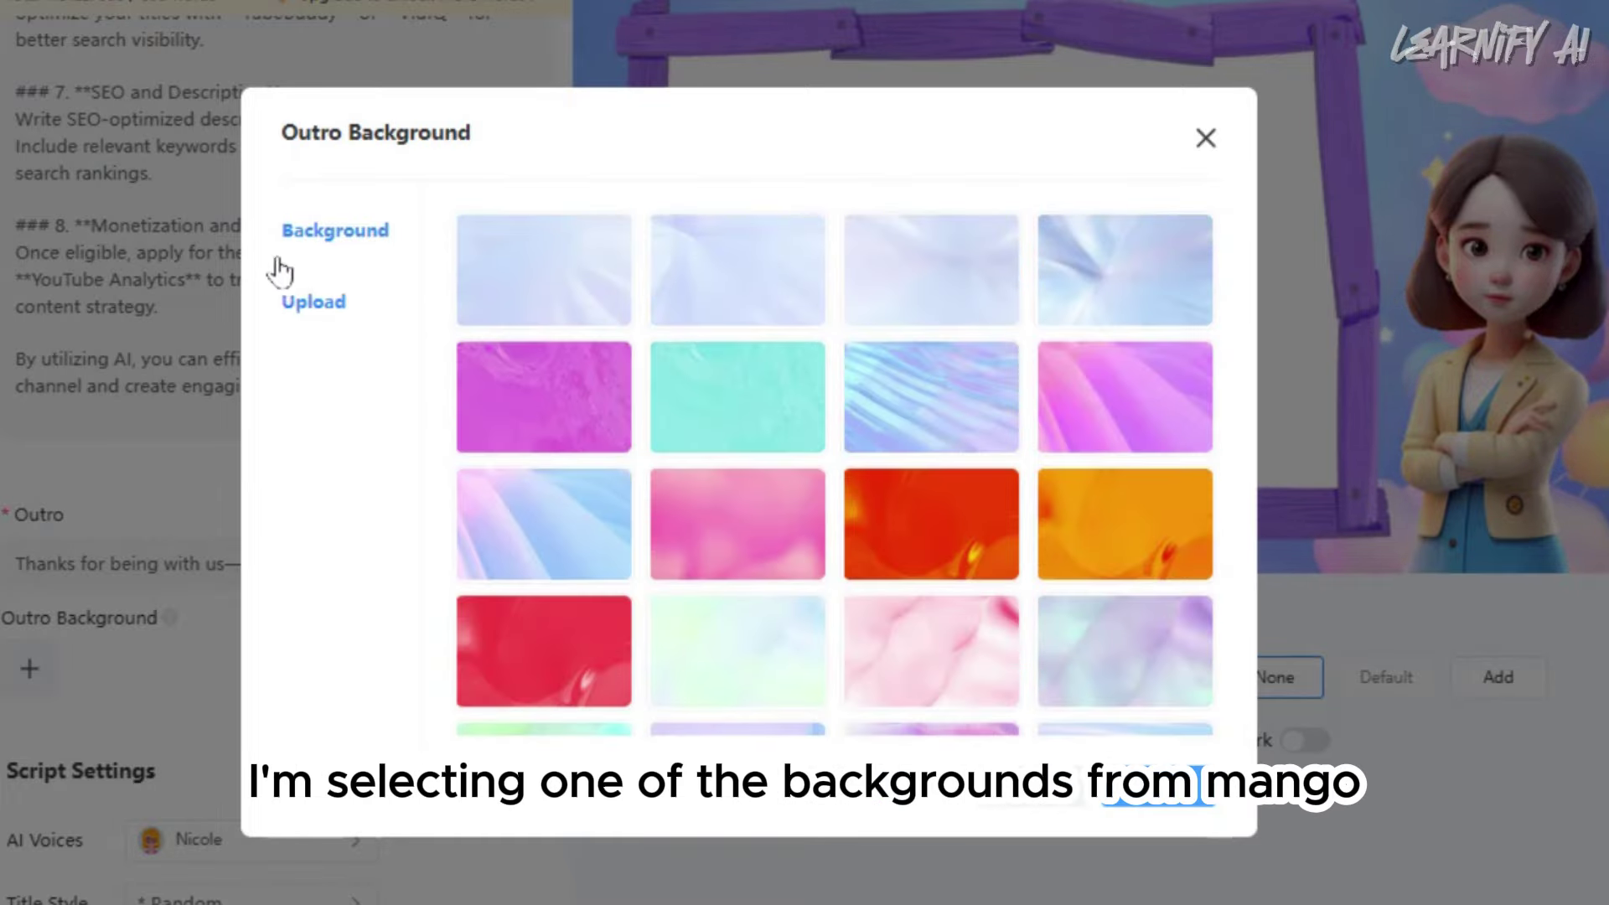
{"action": "left_click", "coordinate": [290, 320]}
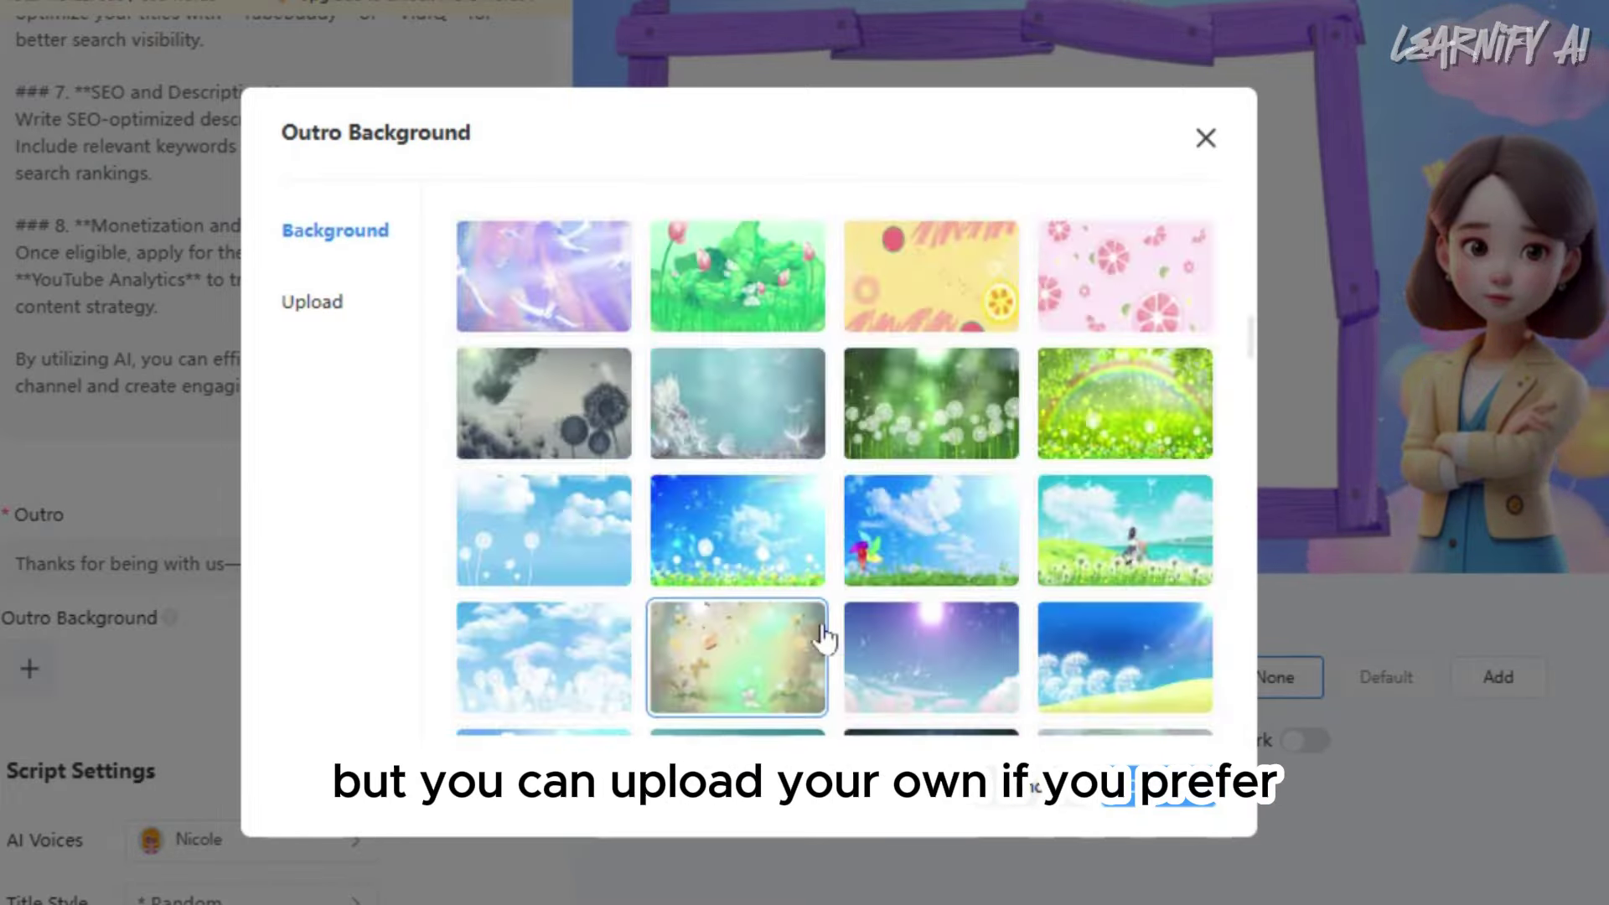
{"action": "scroll", "coordinate": [921, 633], "scroll_direction": "up", "scroll_amount": 5}
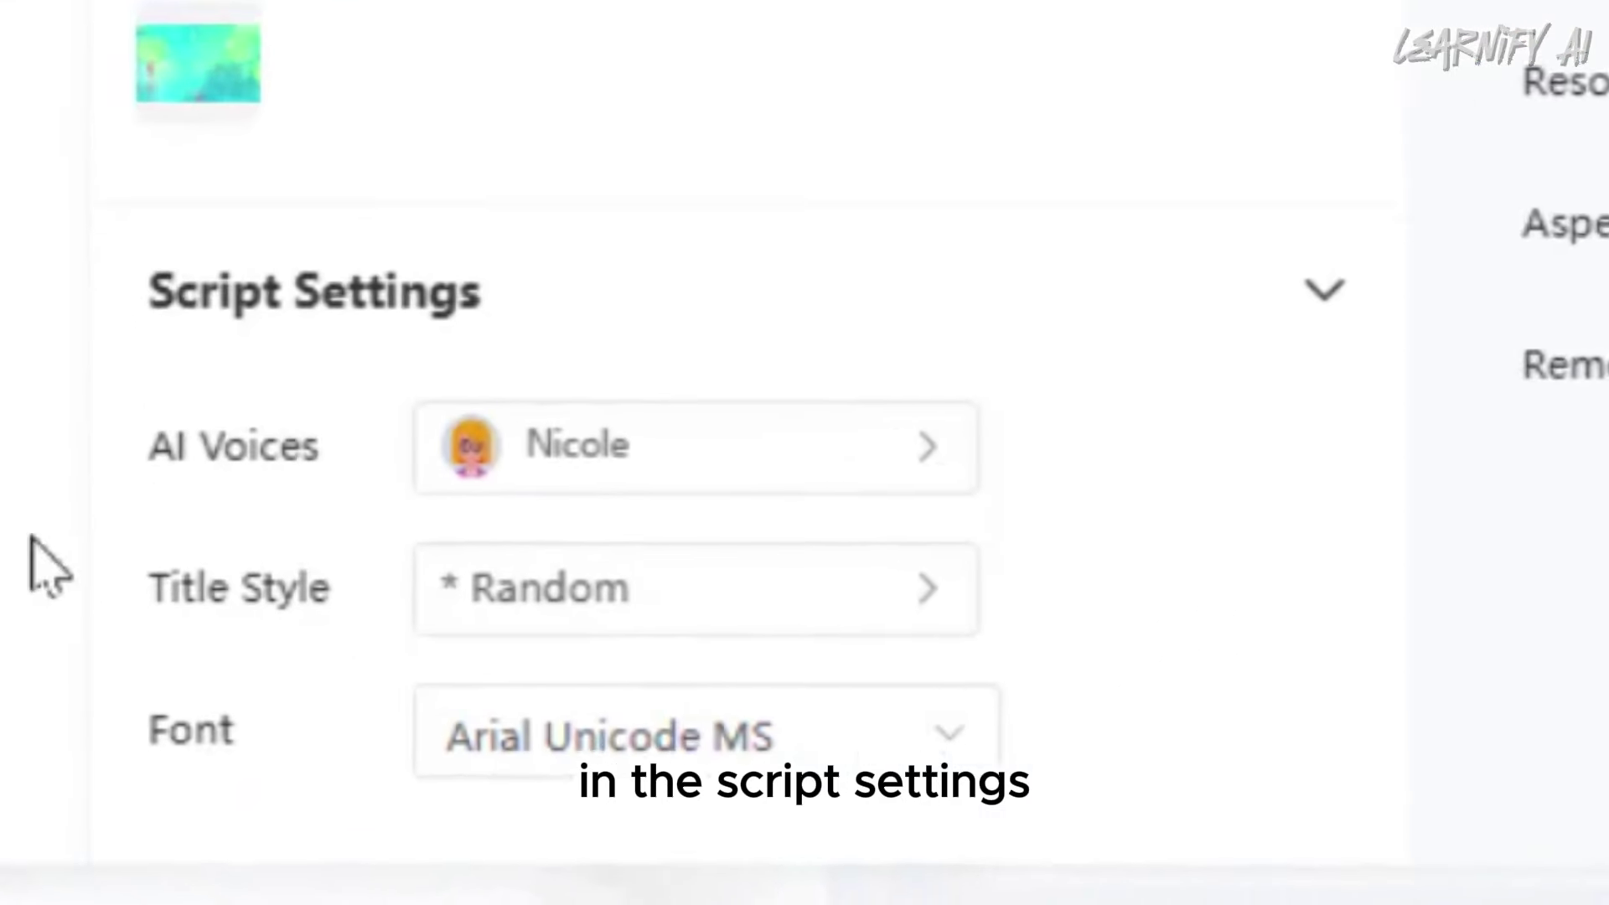
{"action": "left_click_drag", "start_coordinate": [117, 419], "coordinate": [331, 387]}
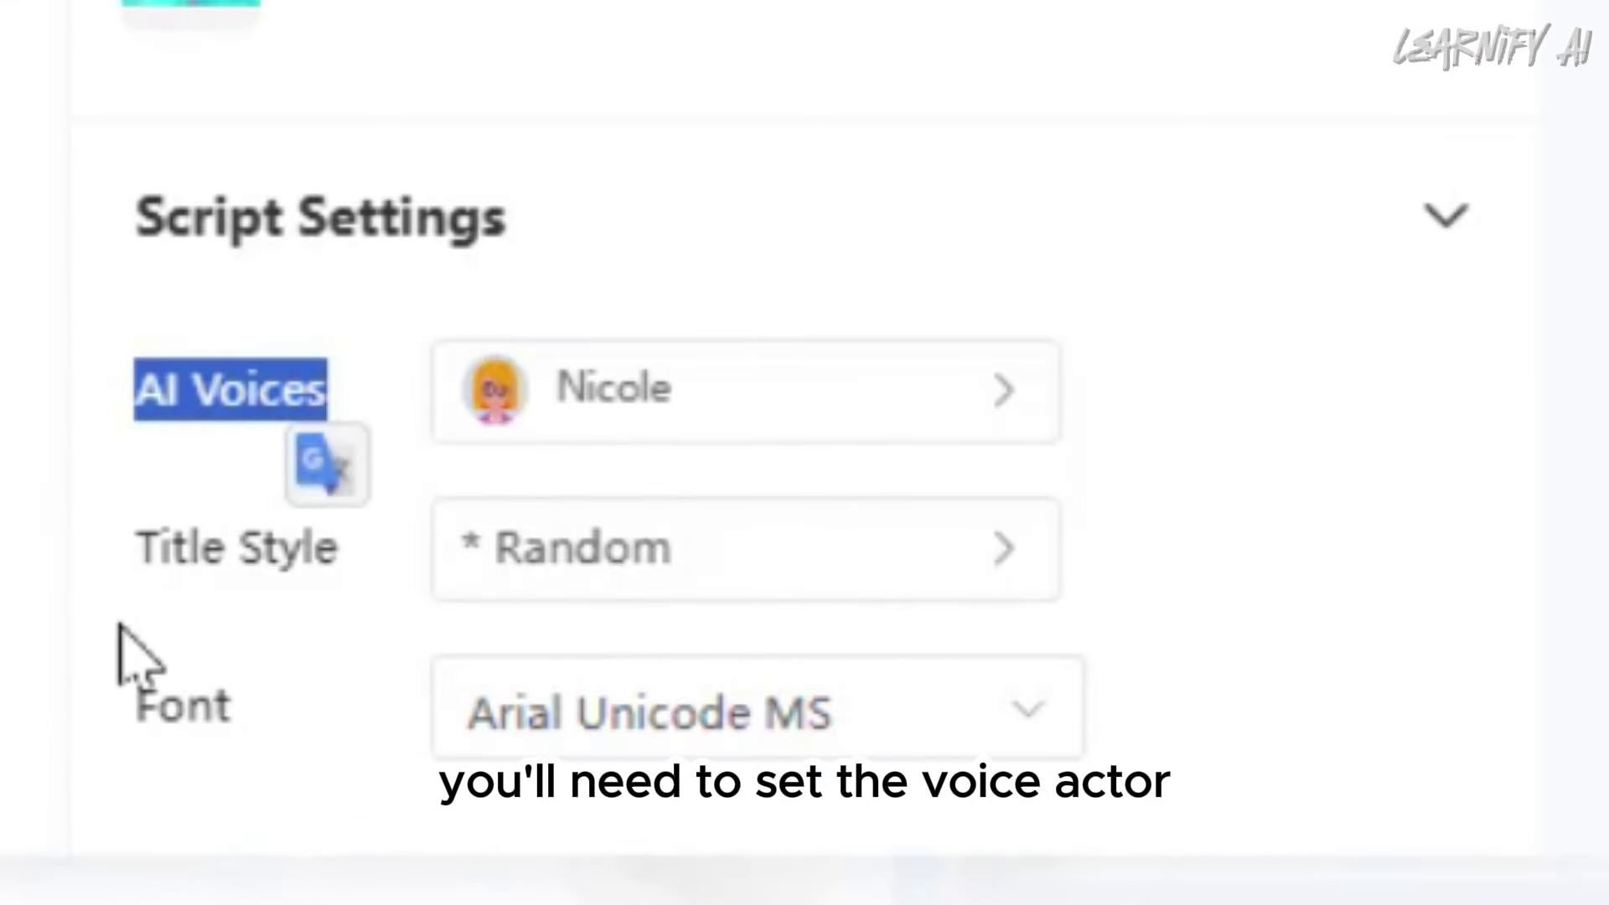
{"action": "left_click_drag", "start_coordinate": [130, 549], "coordinate": [338, 560]}
{"action": "left_click_drag", "start_coordinate": [159, 768], "coordinate": [335, 765]}
{"action": "left_click", "coordinate": [335, 765]}
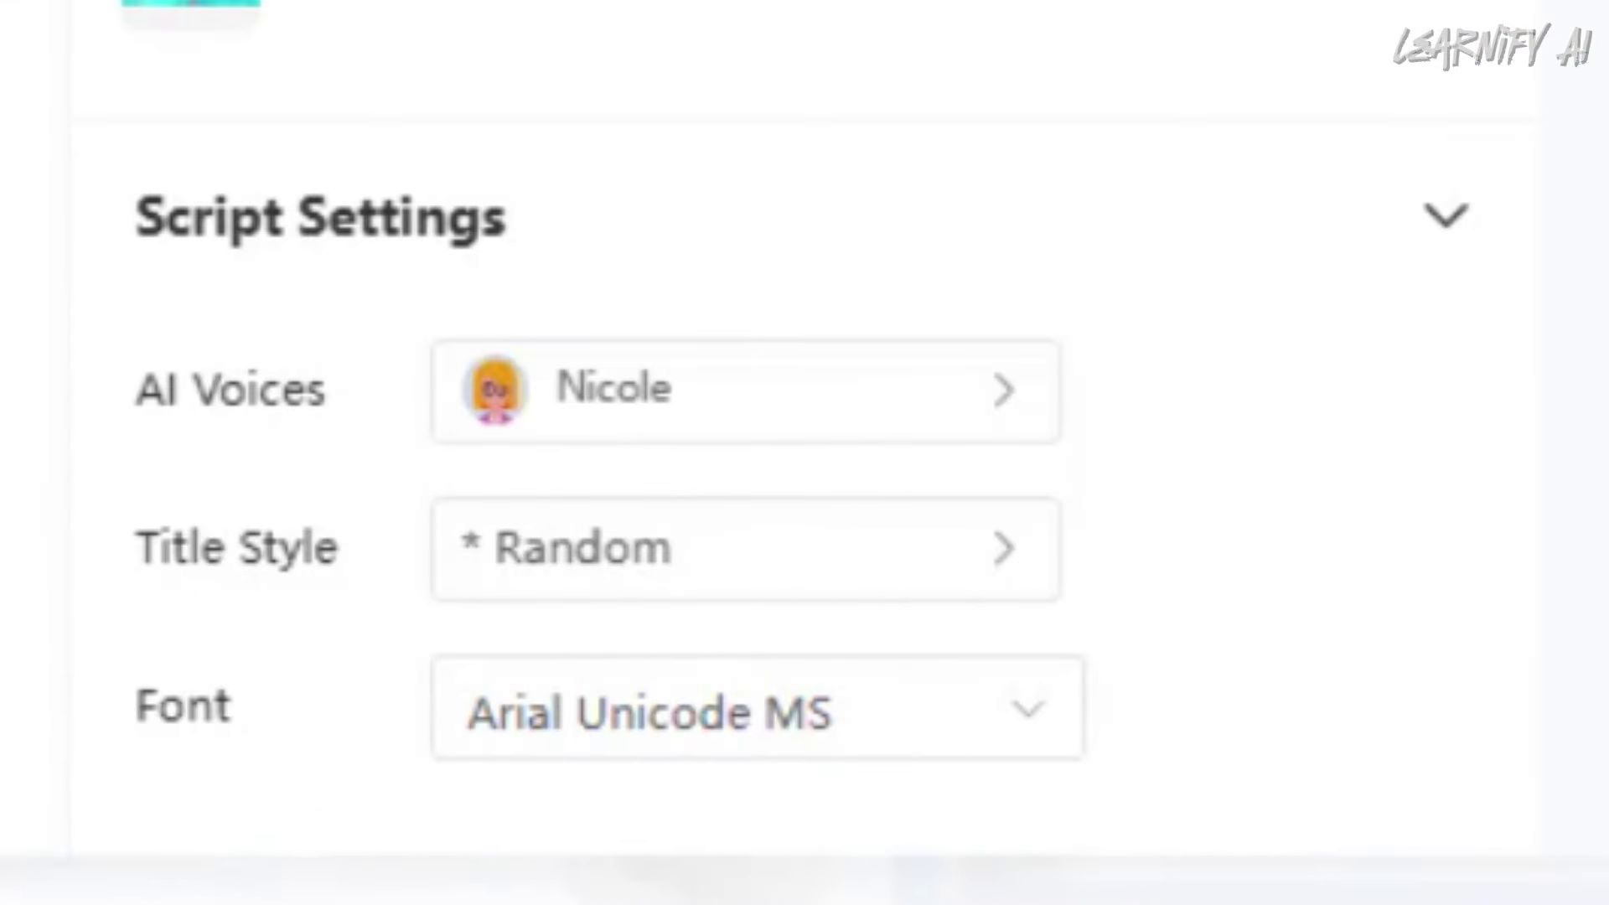
Browse the AwsPolly, ElevenLabs and Azure voice lists and choose the English Azure voice Natasha for the script
{"action": "left_click", "coordinate": [701, 405]}
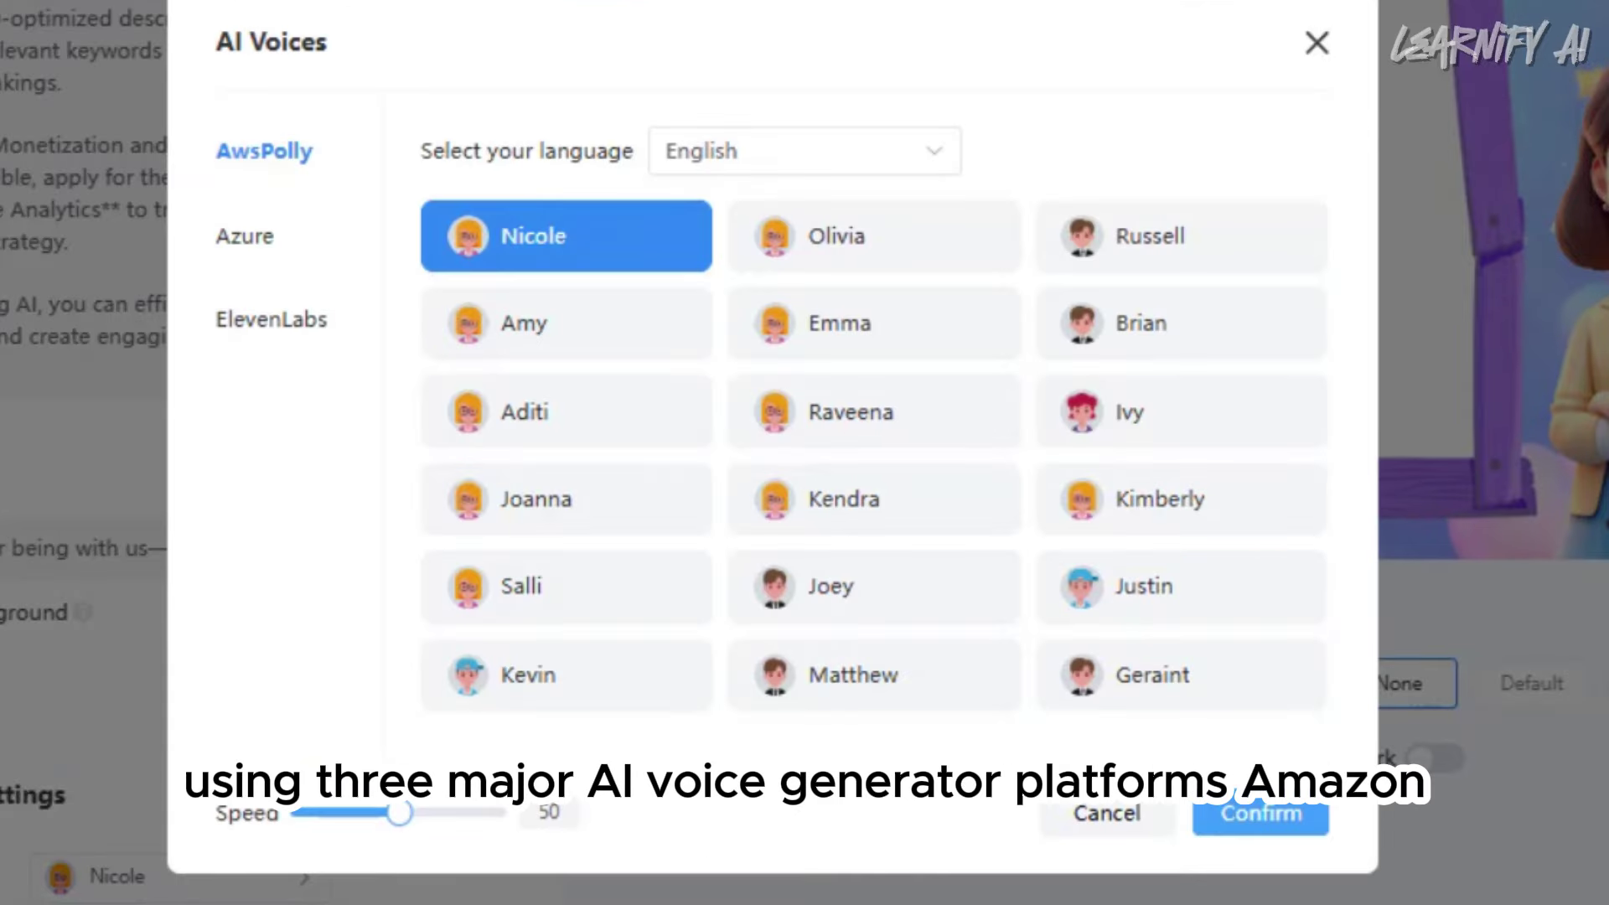
{"action": "left_click_drag", "start_coordinate": [193, 163], "coordinate": [344, 155]}
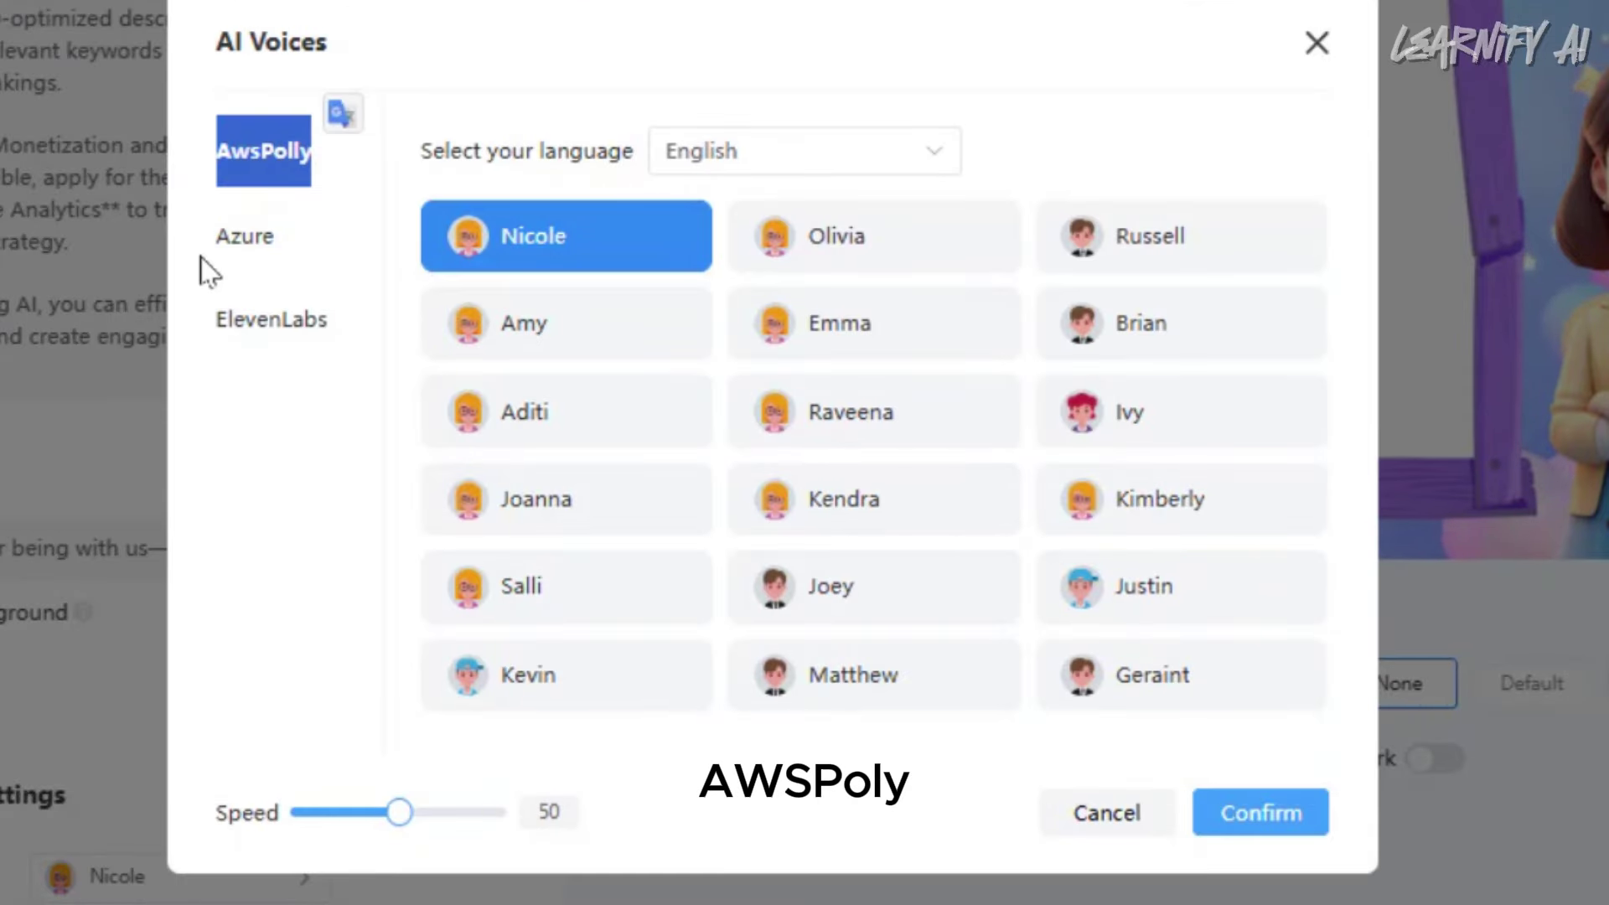
{"action": "double_click", "coordinate": [248, 239]}
{"action": "double_click", "coordinate": [271, 320]}
{"action": "left_click", "coordinate": [769, 159]}
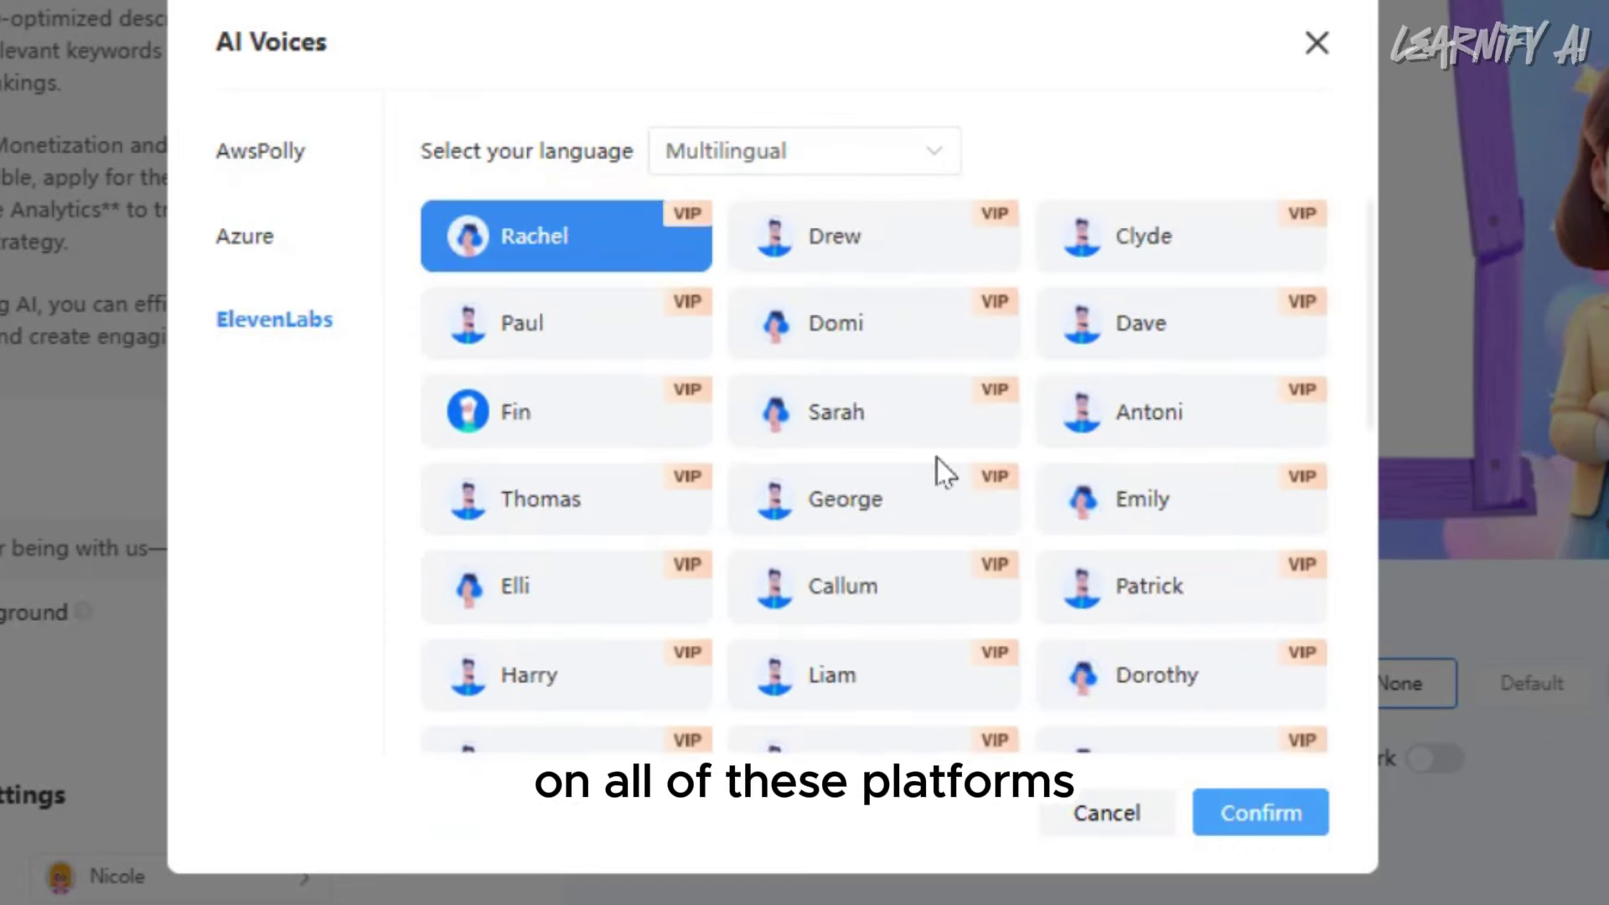
{"action": "scroll", "coordinate": [908, 631], "scroll_direction": "down", "scroll_amount": 10}
{"action": "left_click", "coordinate": [267, 244]}
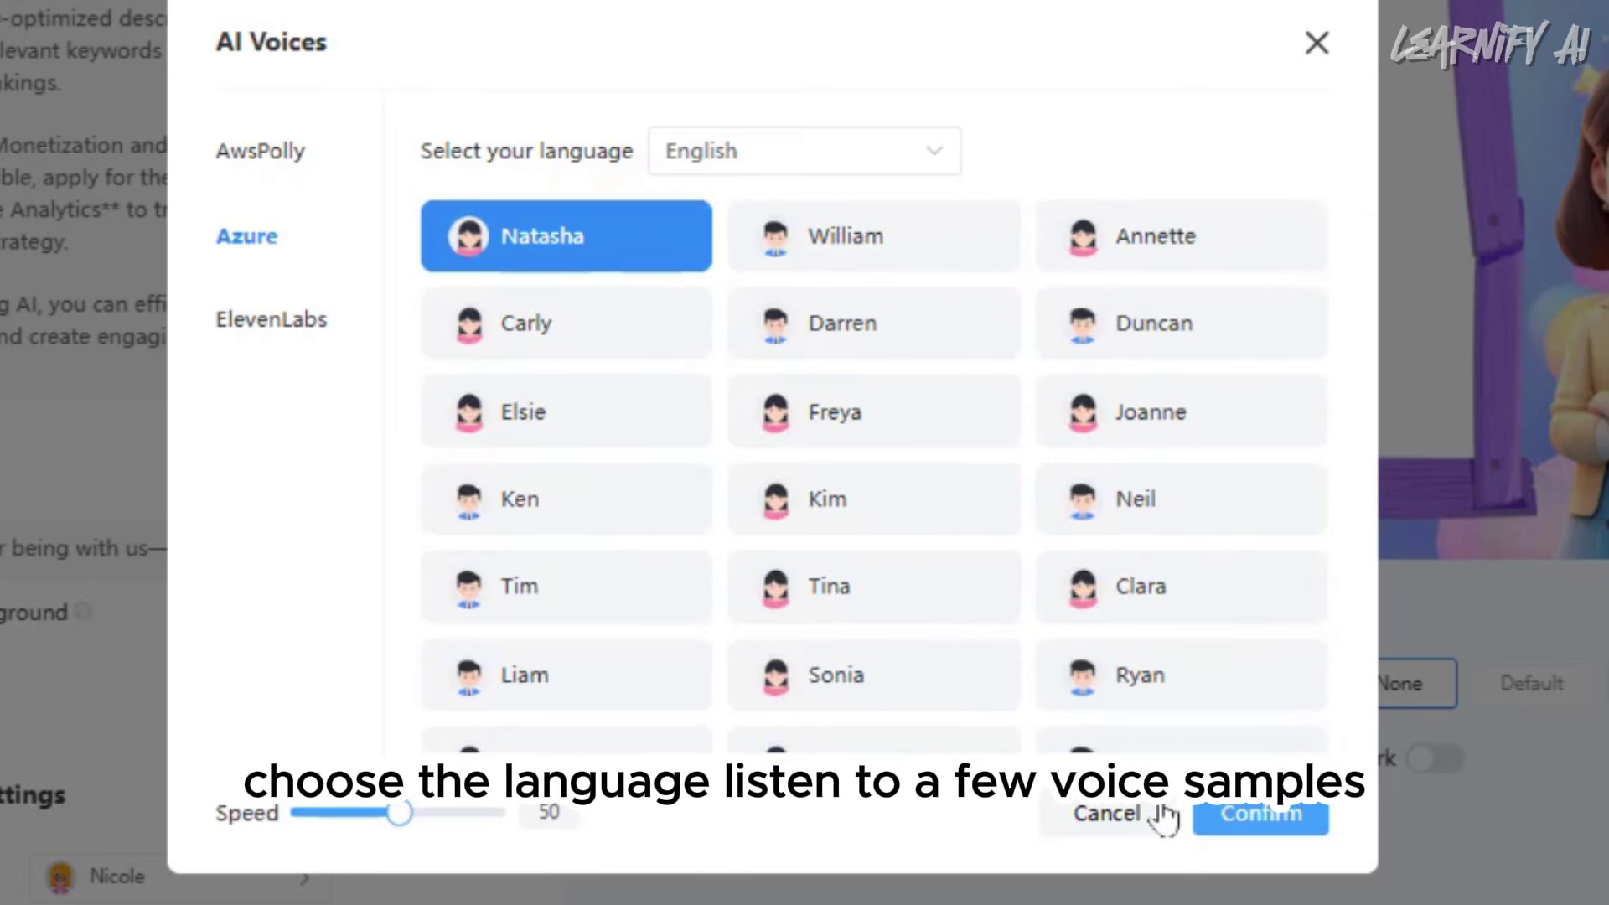
{"action": "left_click", "coordinate": [1279, 821]}
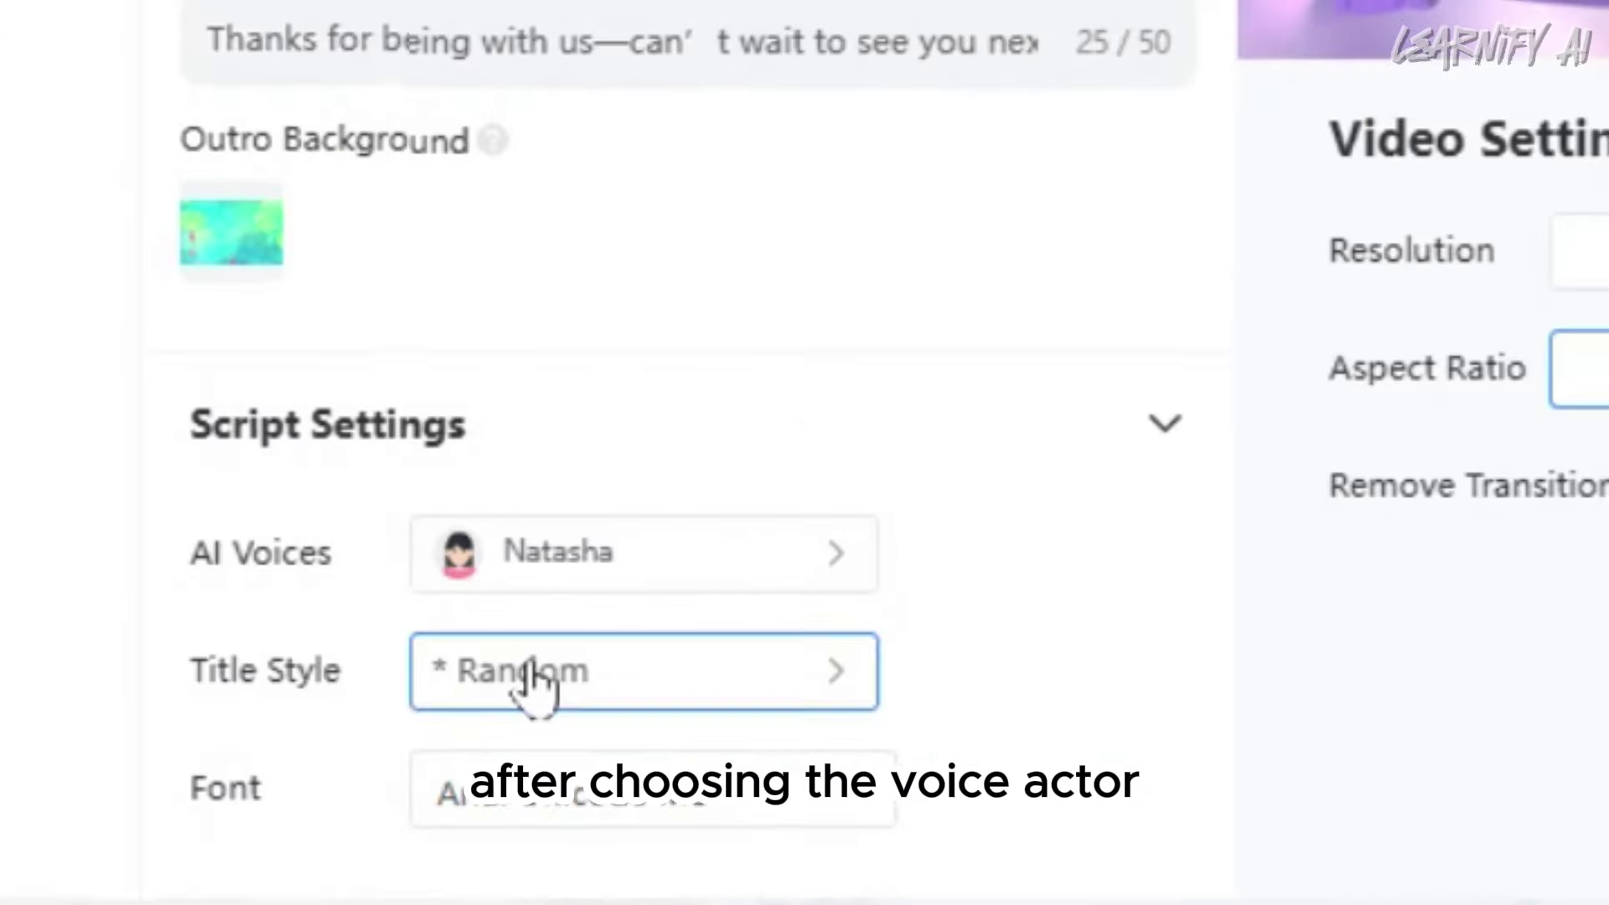
Pick the orange title style with an offset thin frame and set the script font to DM Serif Display
{"action": "left_click", "coordinate": [531, 682]}
{"action": "scroll", "coordinate": [936, 601], "scroll_direction": "down", "scroll_amount": 5}
{"action": "scroll", "coordinate": [1073, 611], "scroll_direction": "up", "scroll_amount": 5}
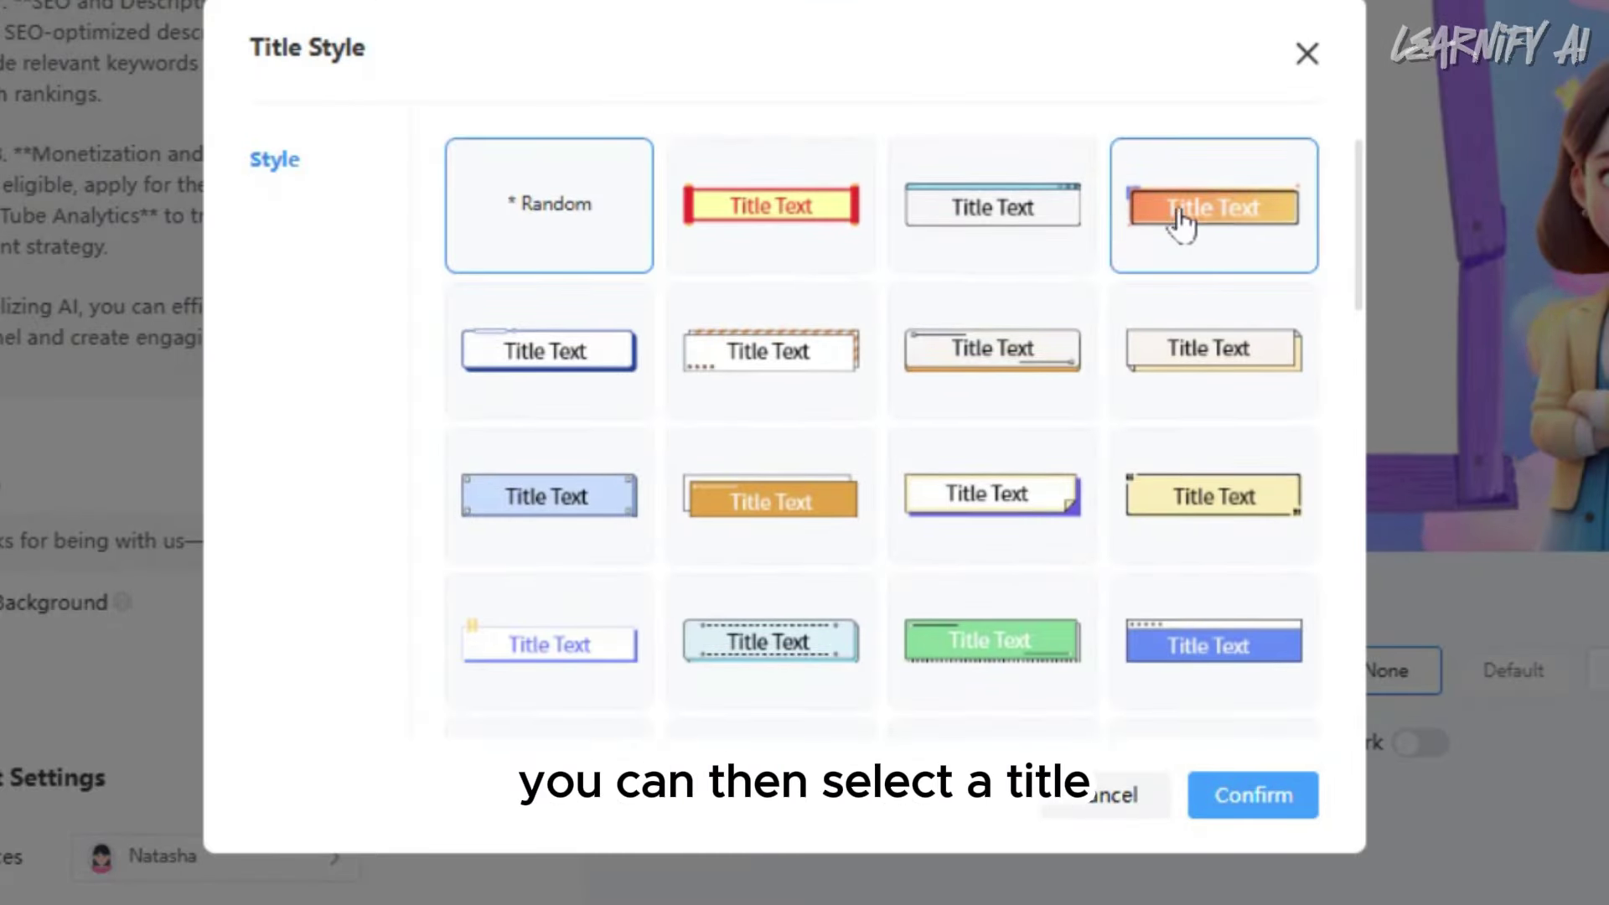
{"action": "left_click", "coordinate": [768, 499]}
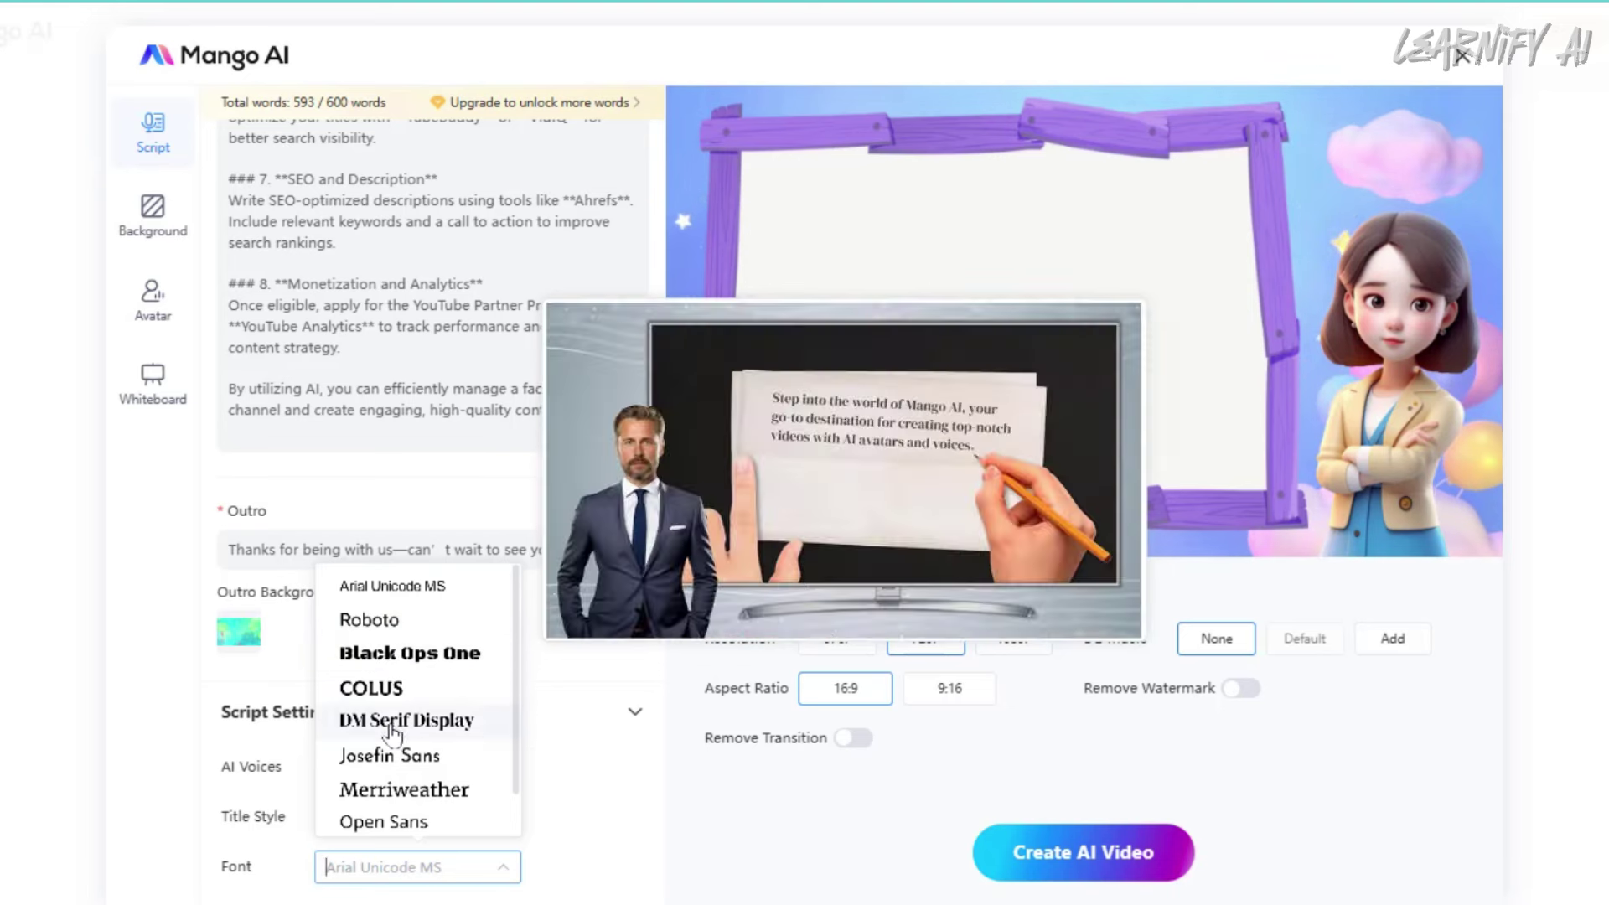
{"action": "left_click", "coordinate": [406, 720]}
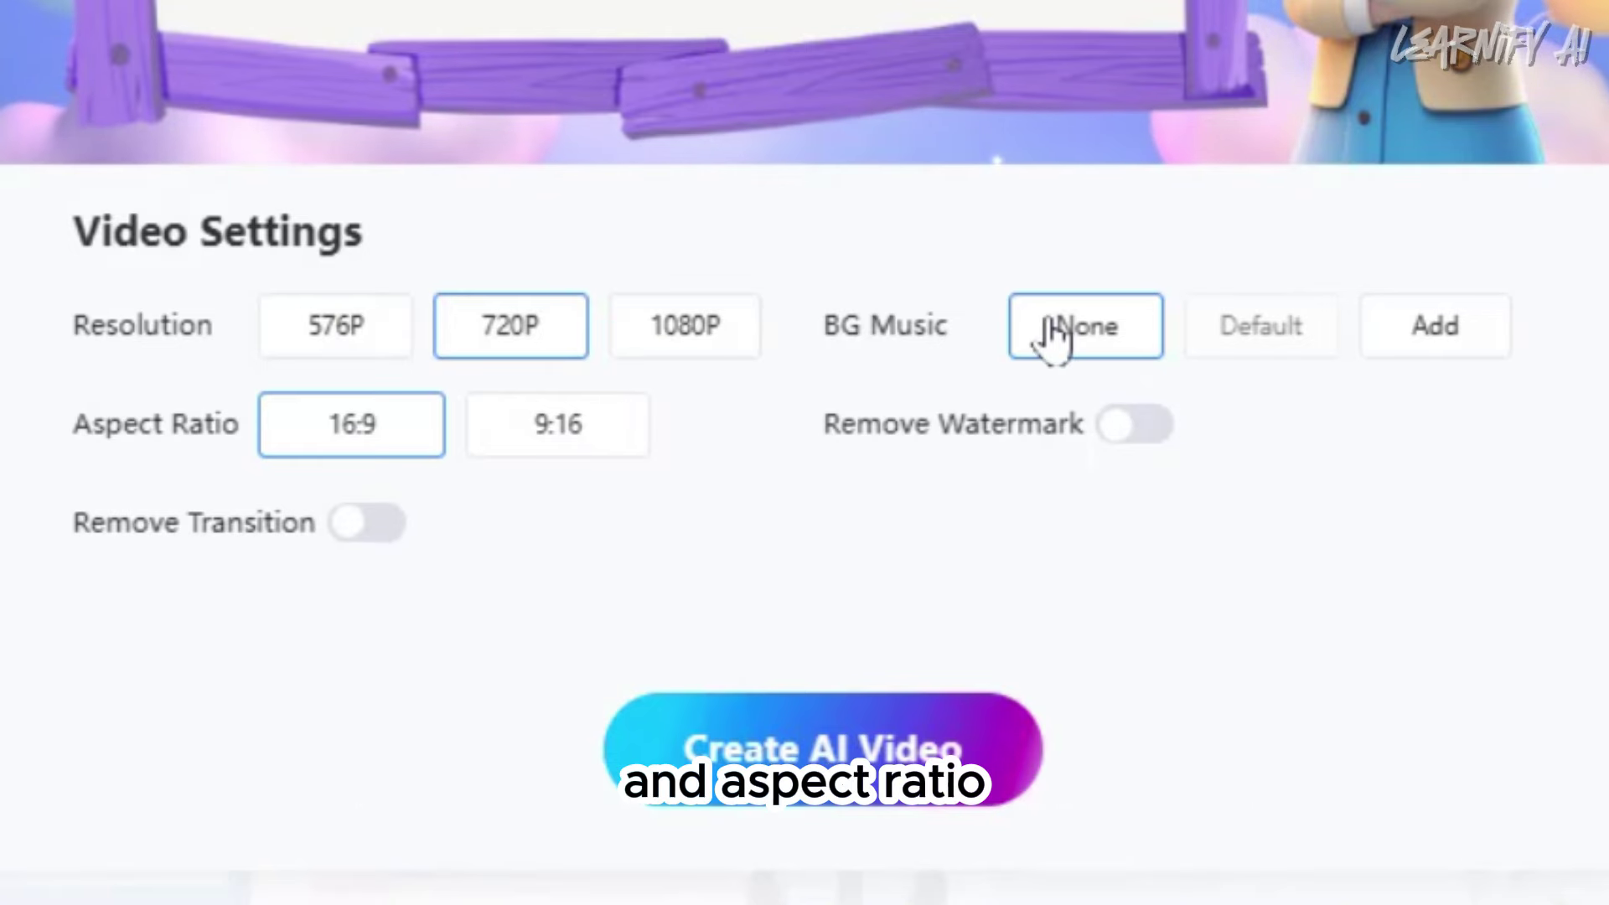
Examine the background music library's Brisk category and upload option, and try the Remove Transition switch
{"action": "left_click", "coordinate": [1077, 335]}
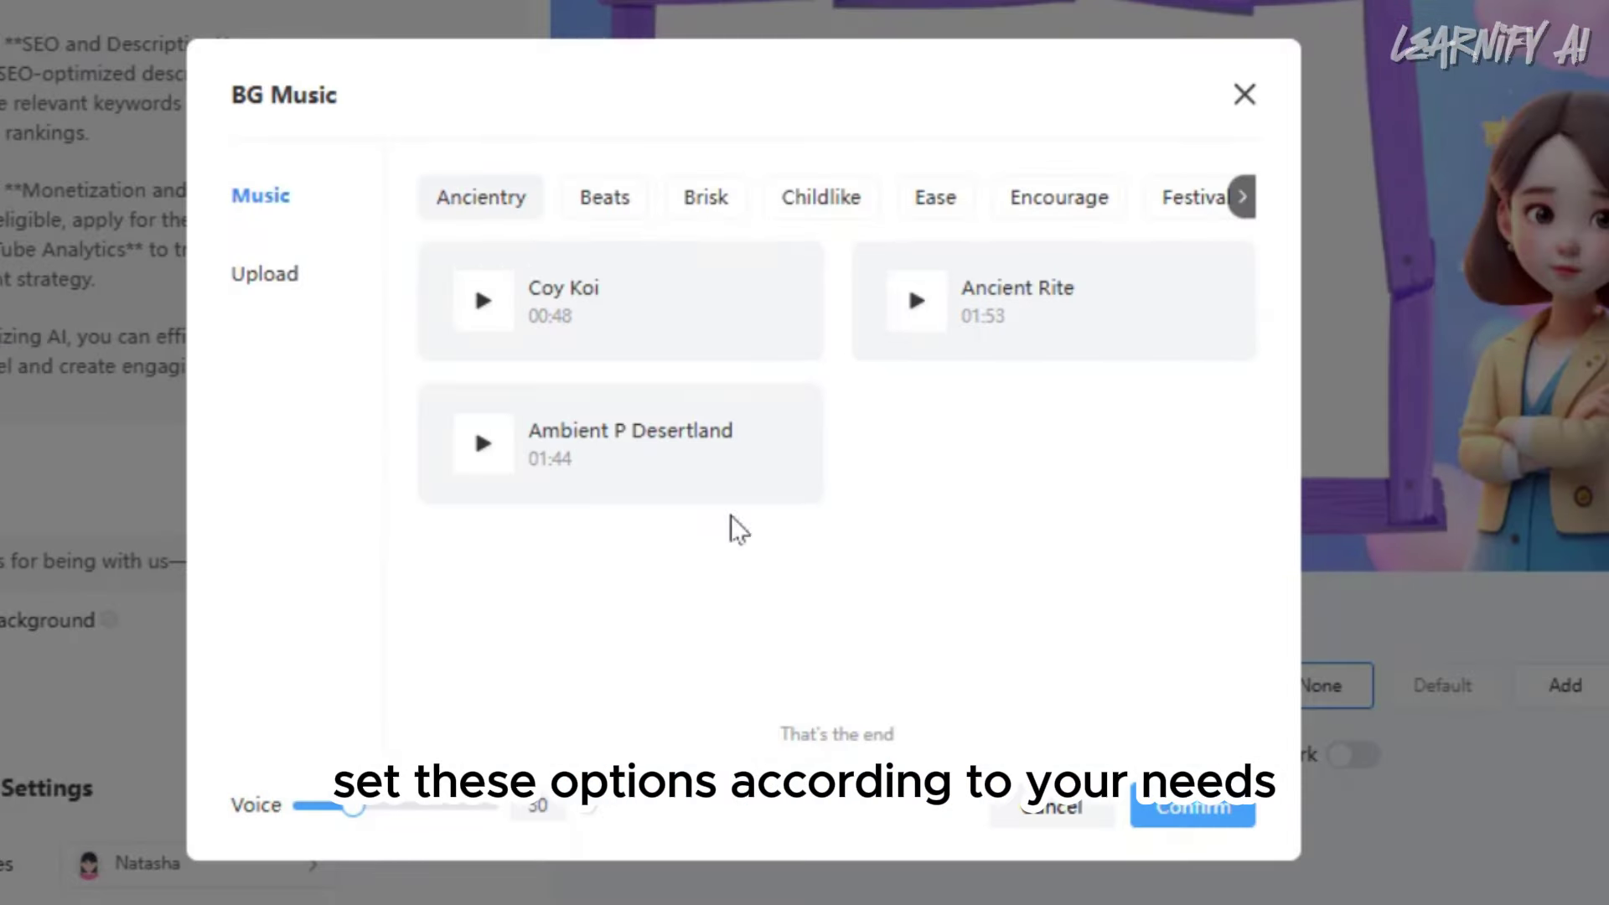
{"action": "left_click", "coordinate": [700, 197]}
{"action": "left_click", "coordinate": [266, 274]}
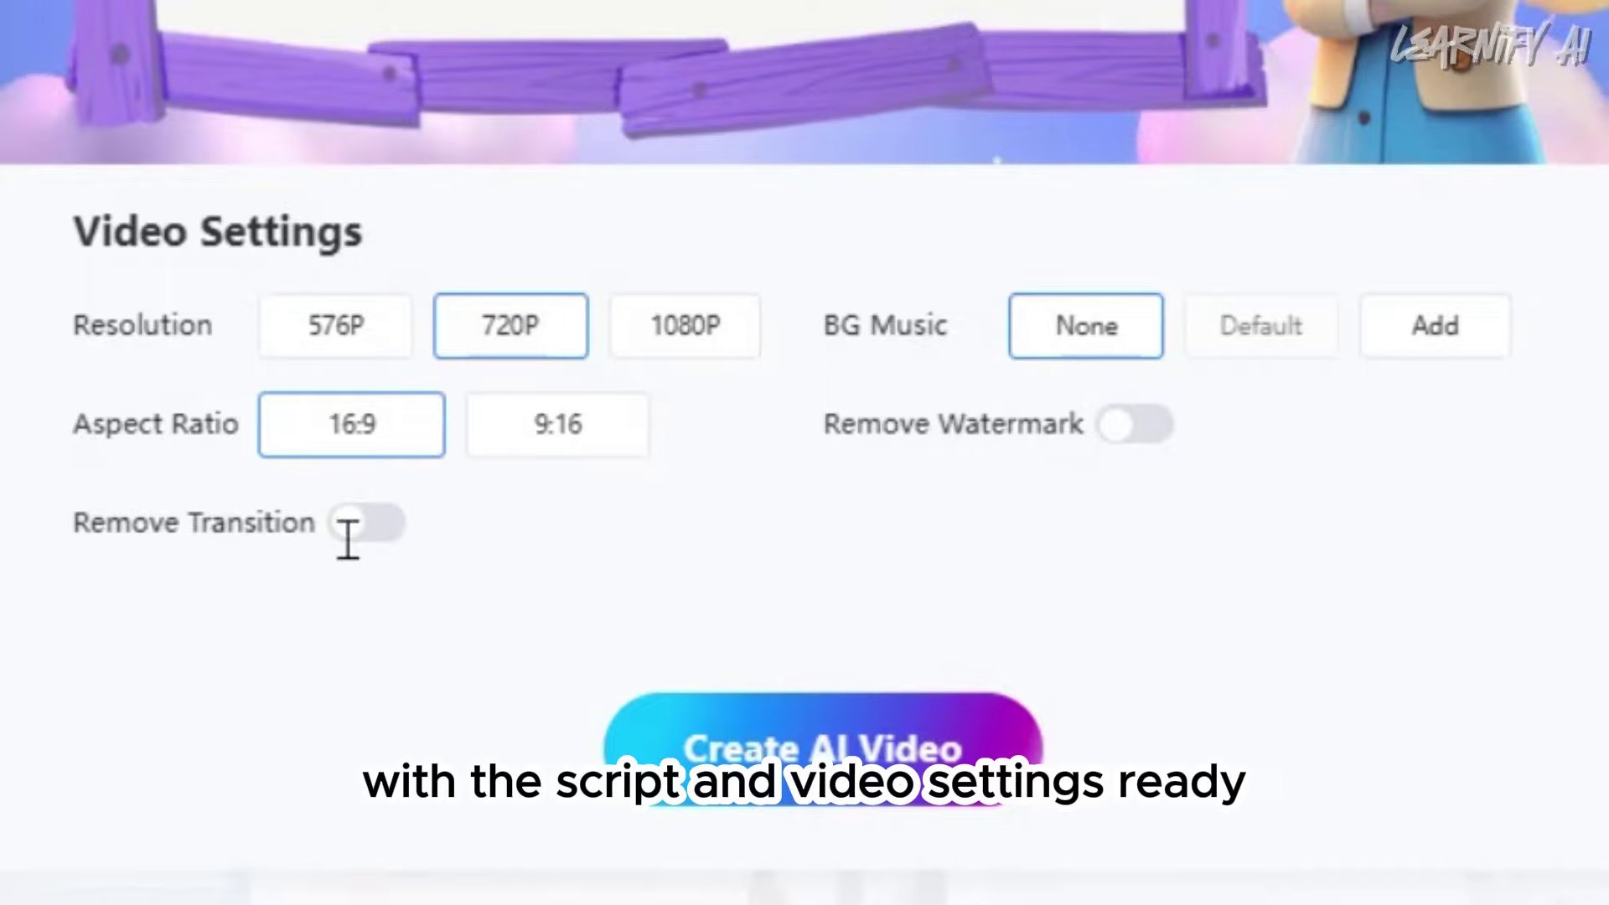
{"action": "left_click", "coordinate": [369, 528]}
{"action": "left_click", "coordinate": [352, 536]}
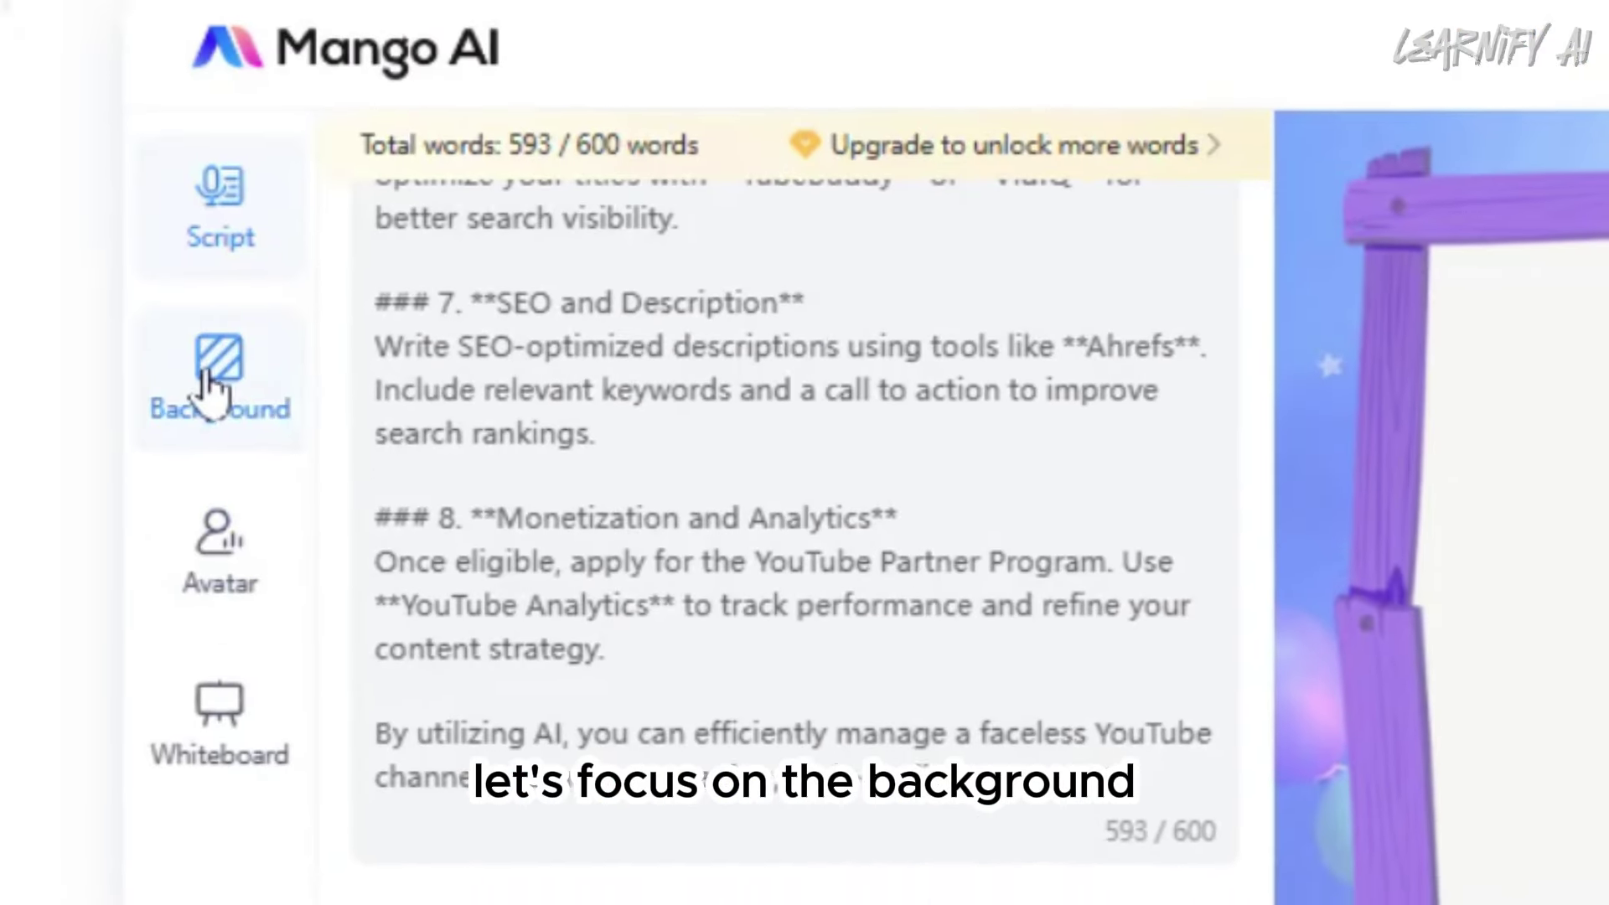
Choose the blue sky with clouds over green grass from the background library as the video background
{"action": "left_click", "coordinate": [209, 390]}
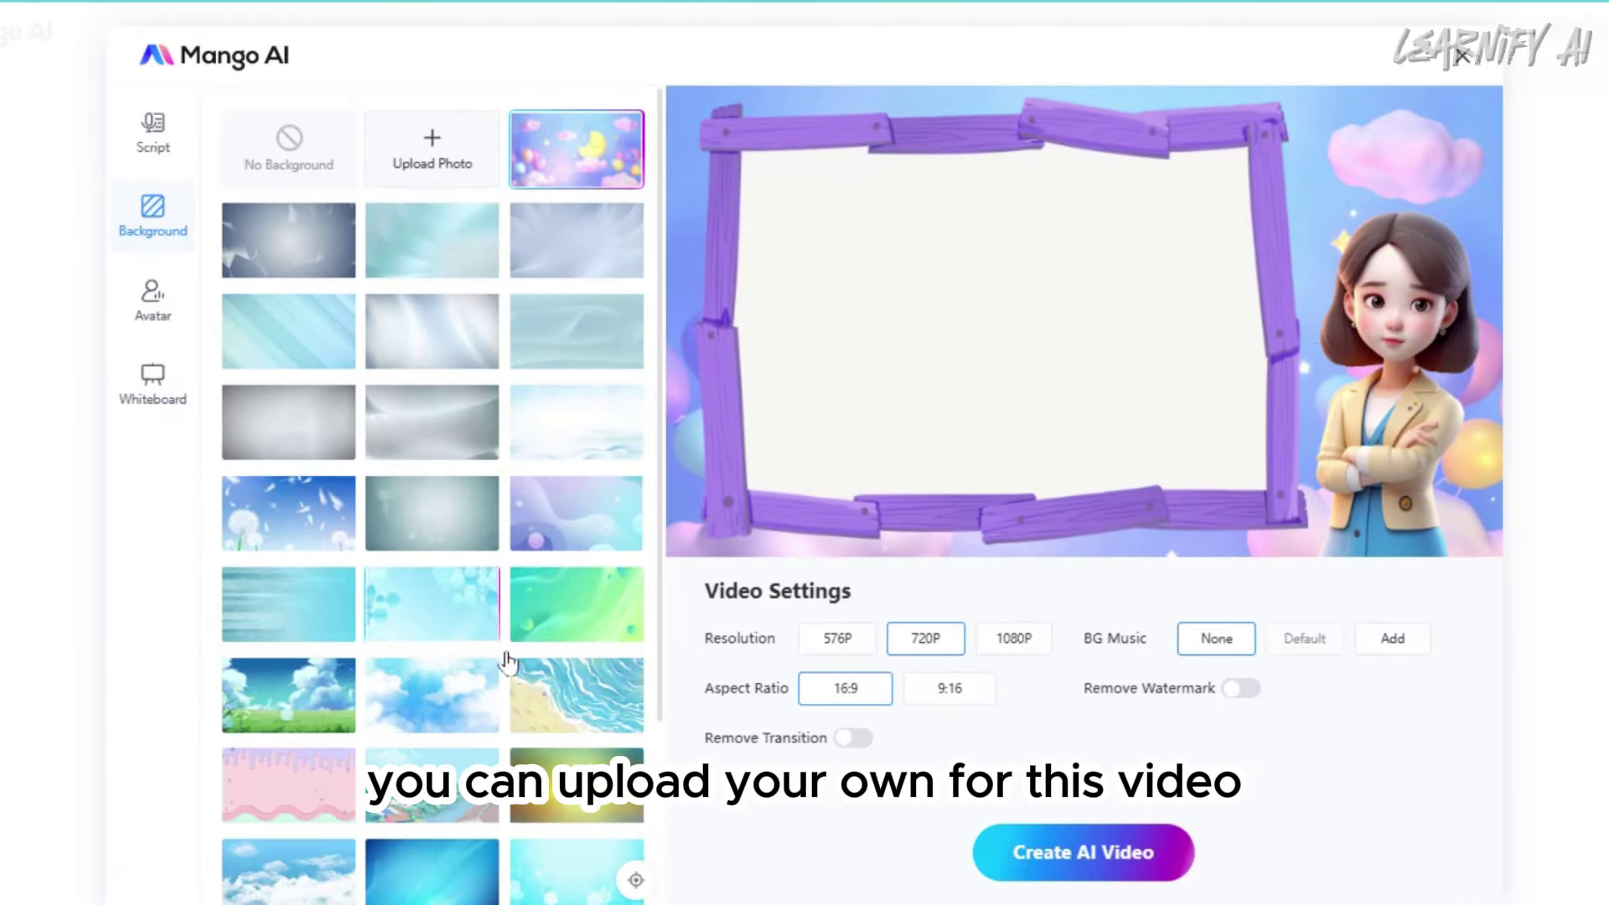
{"action": "scroll", "coordinate": [442, 748], "scroll_direction": "down", "scroll_amount": 10}
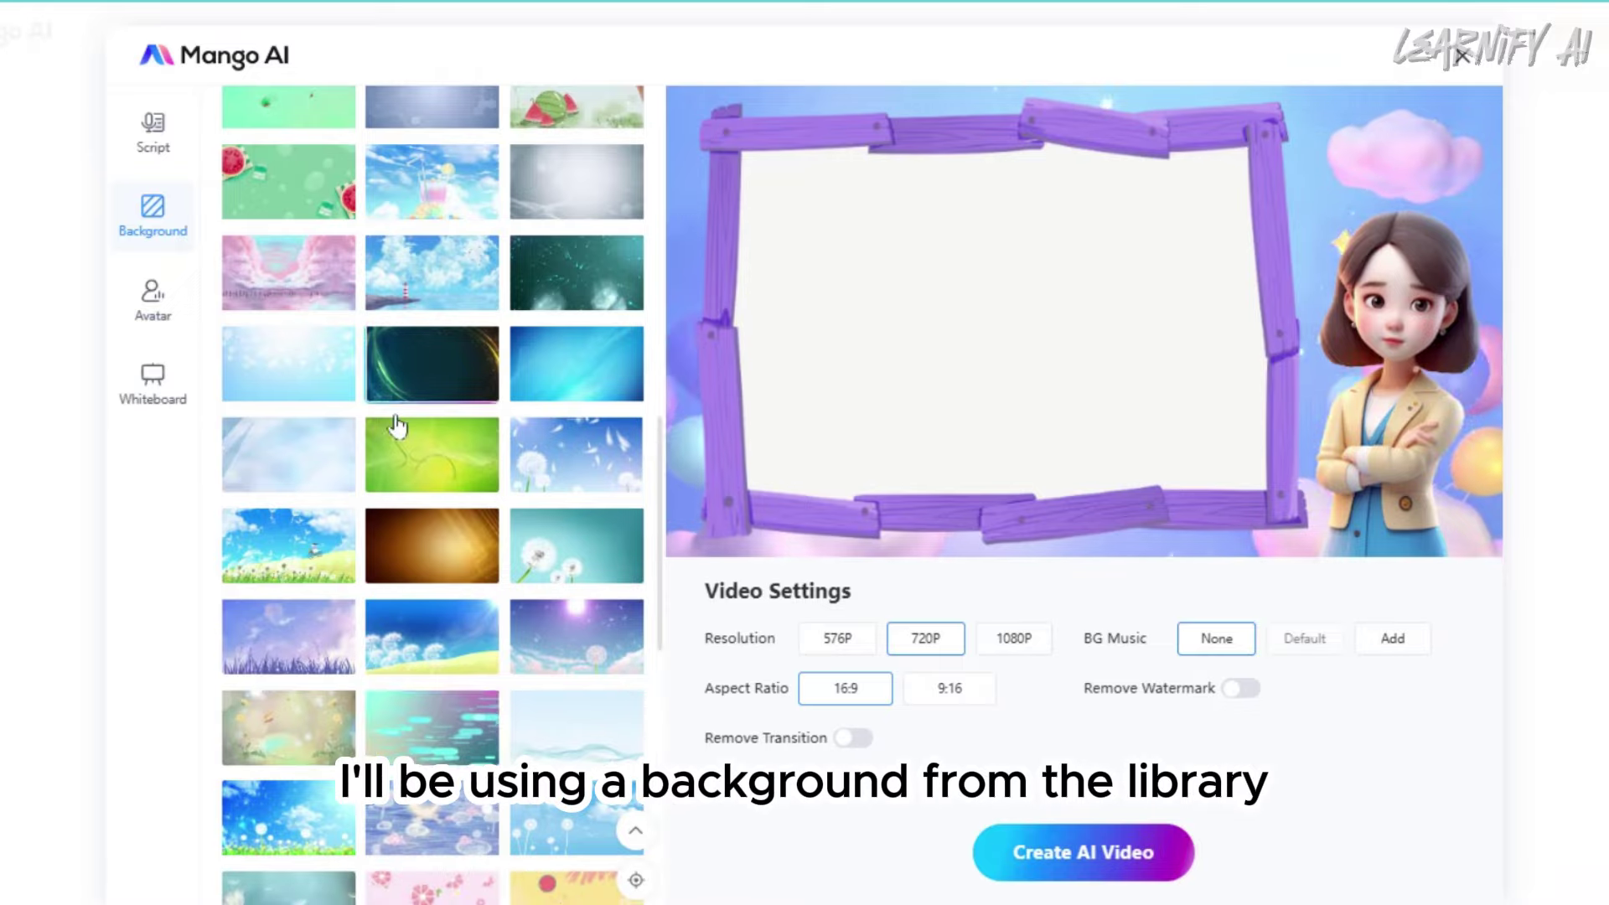
{"action": "scroll", "coordinate": [394, 431], "scroll_direction": "down", "scroll_amount": 5}
{"action": "scroll", "coordinate": [450, 665], "scroll_direction": "down", "scroll_amount": 5}
{"action": "scroll", "coordinate": [449, 664], "scroll_direction": "down", "scroll_amount": 3}
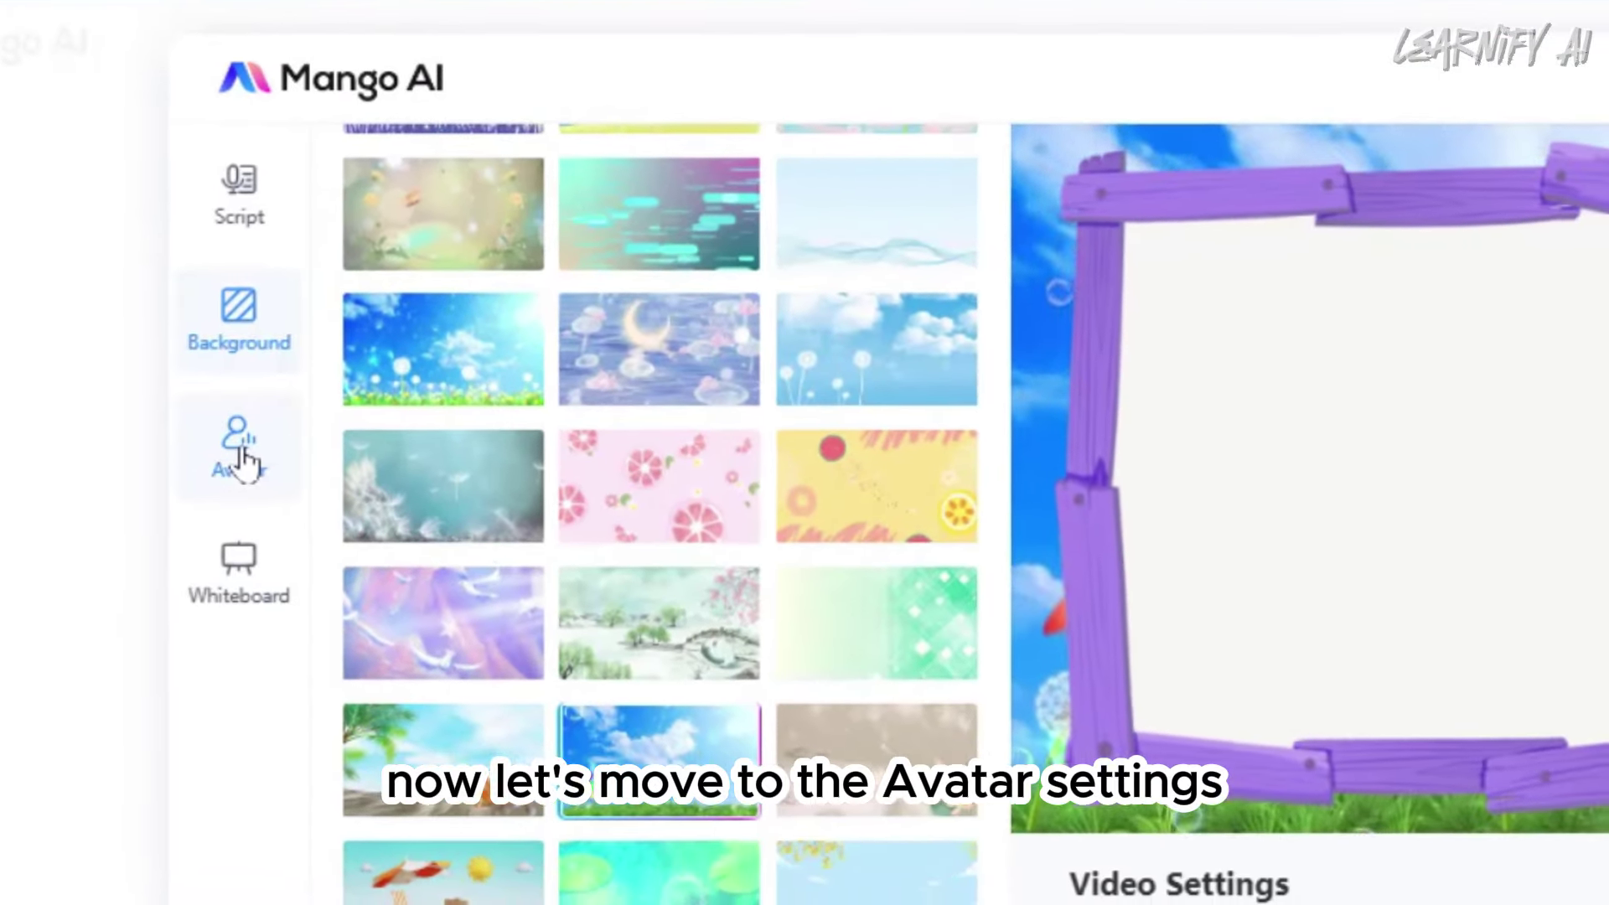
Look through the dynamic and photo avatars and select the cartoon woman with a side braid and blue tie
{"action": "left_click", "coordinate": [480, 463]}
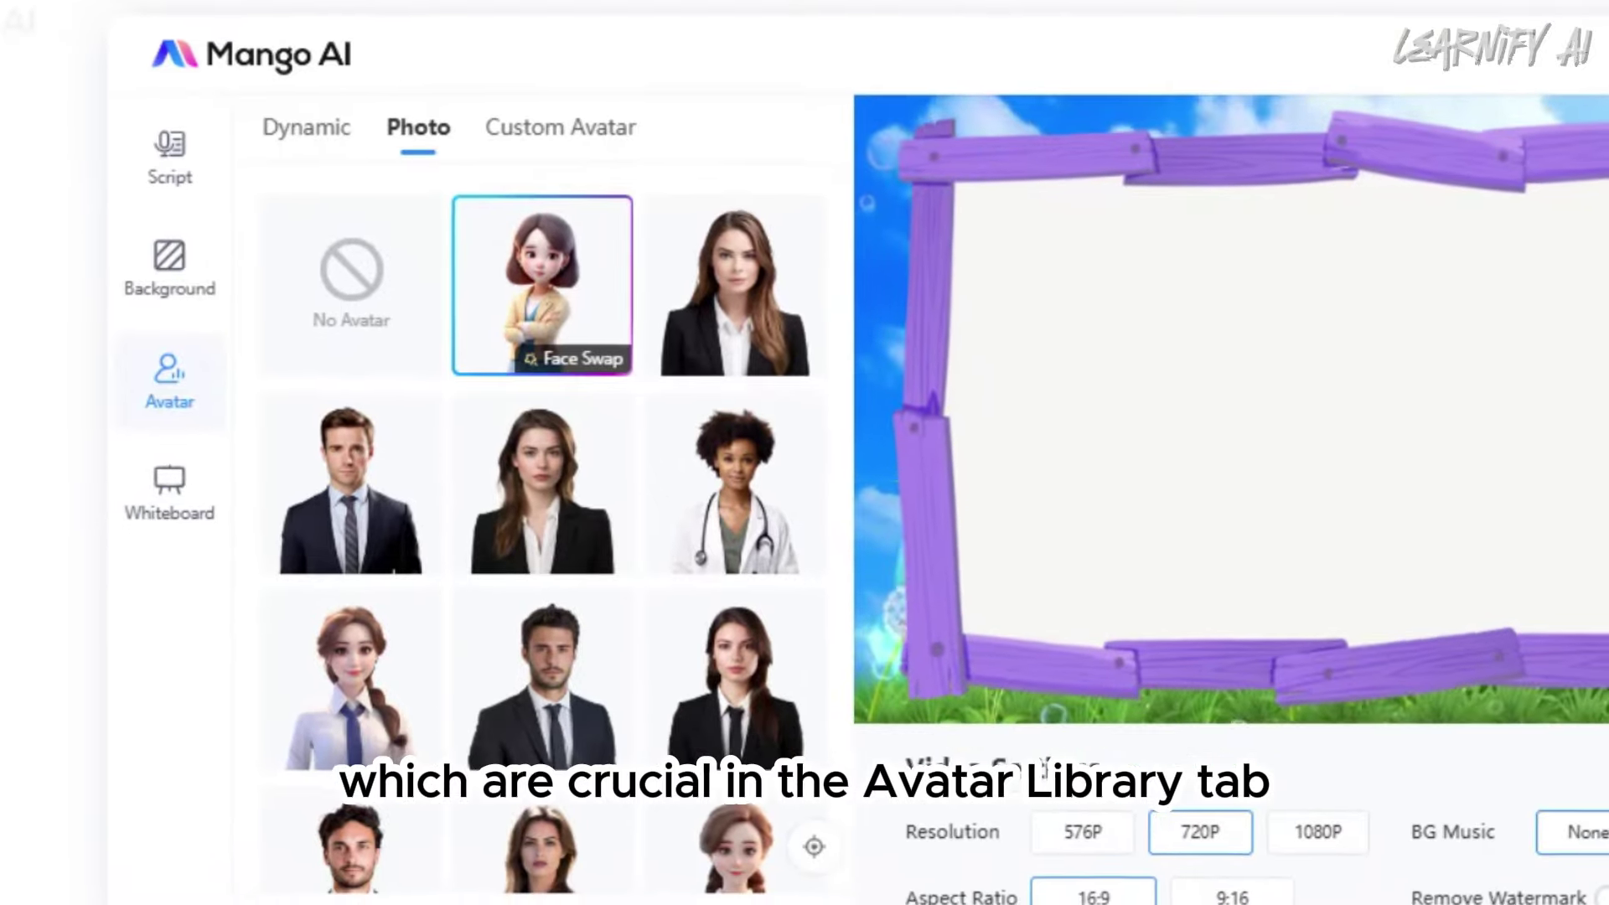
{"action": "left_click", "coordinate": [301, 126]}
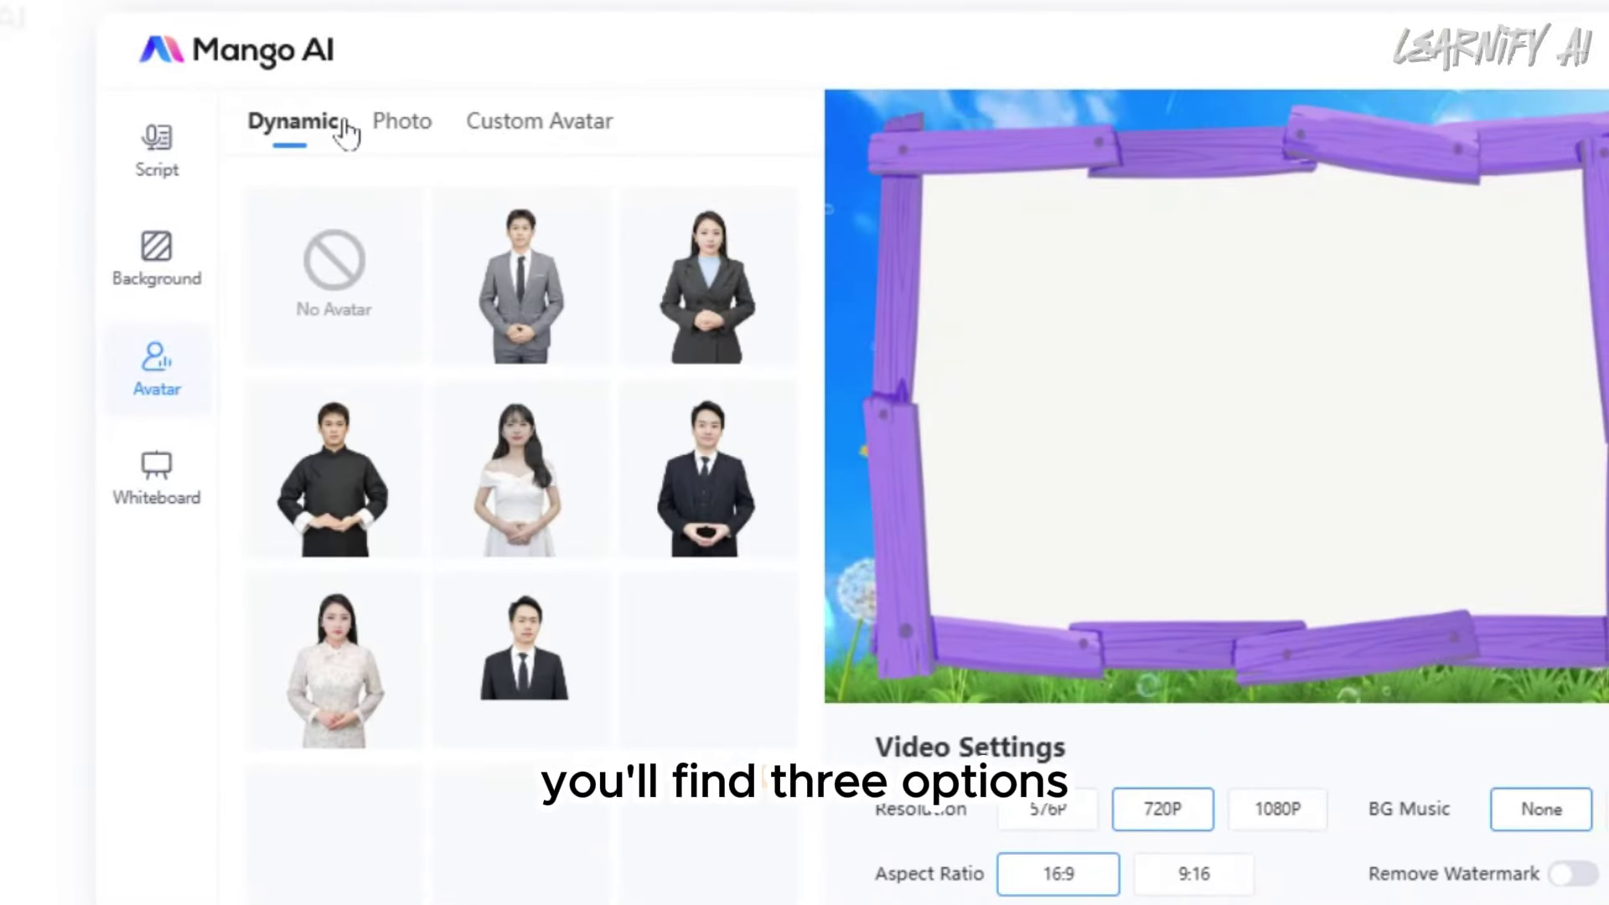
{"action": "left_click", "coordinate": [547, 424]}
{"action": "left_click", "coordinate": [400, 120]}
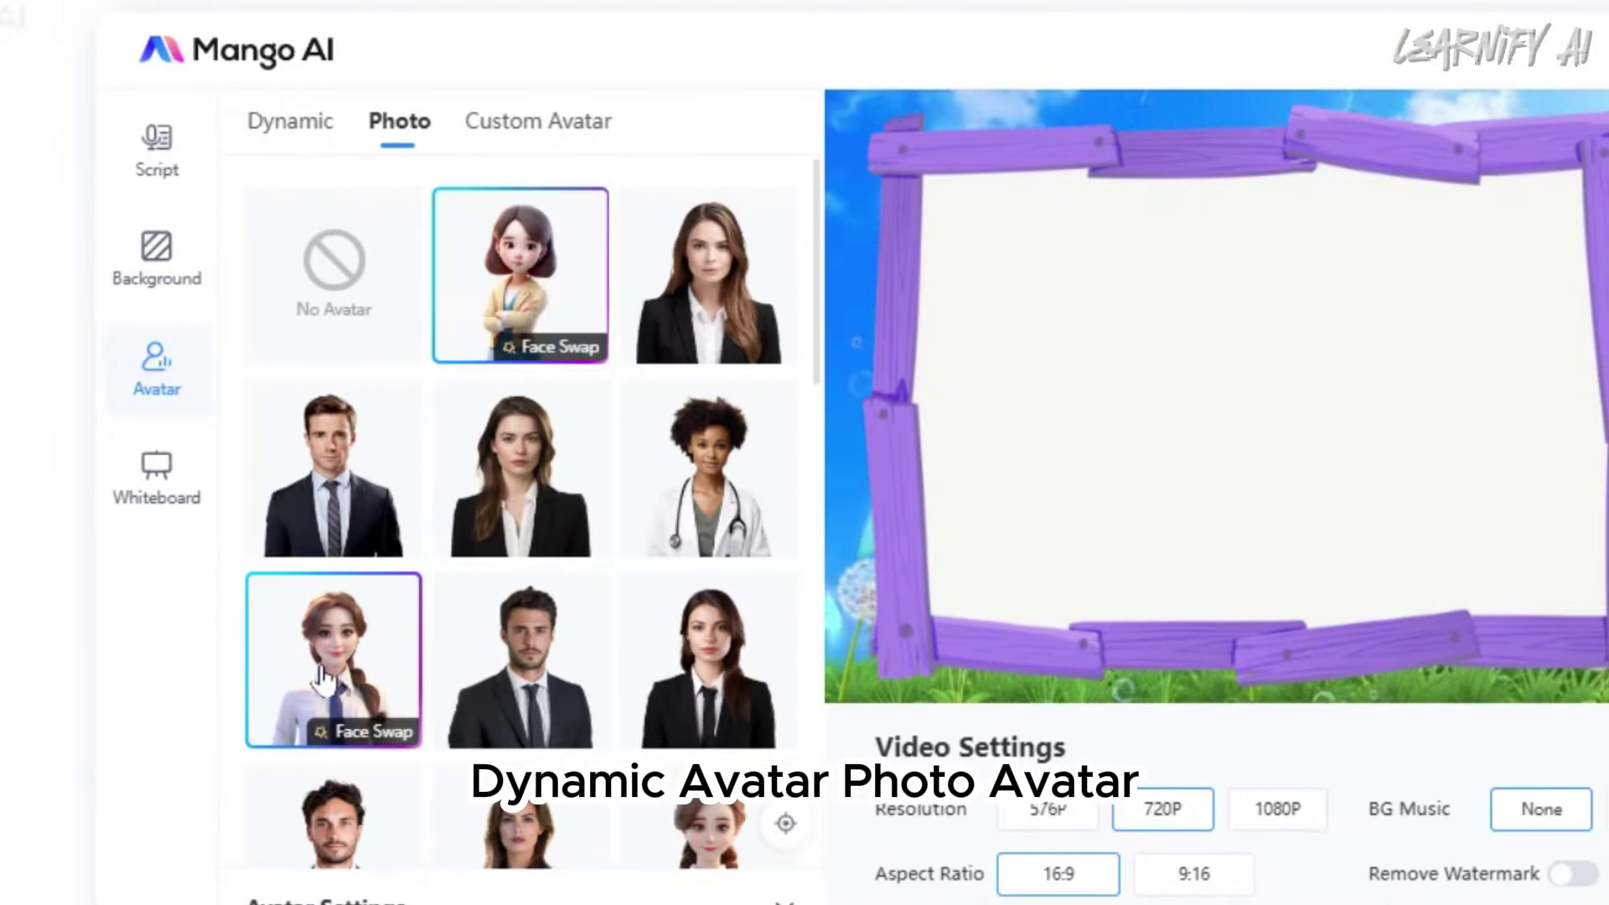
View the photo upload dialog and its requirements for creating a custom avatar, and close it
{"action": "left_click", "coordinate": [539, 120]}
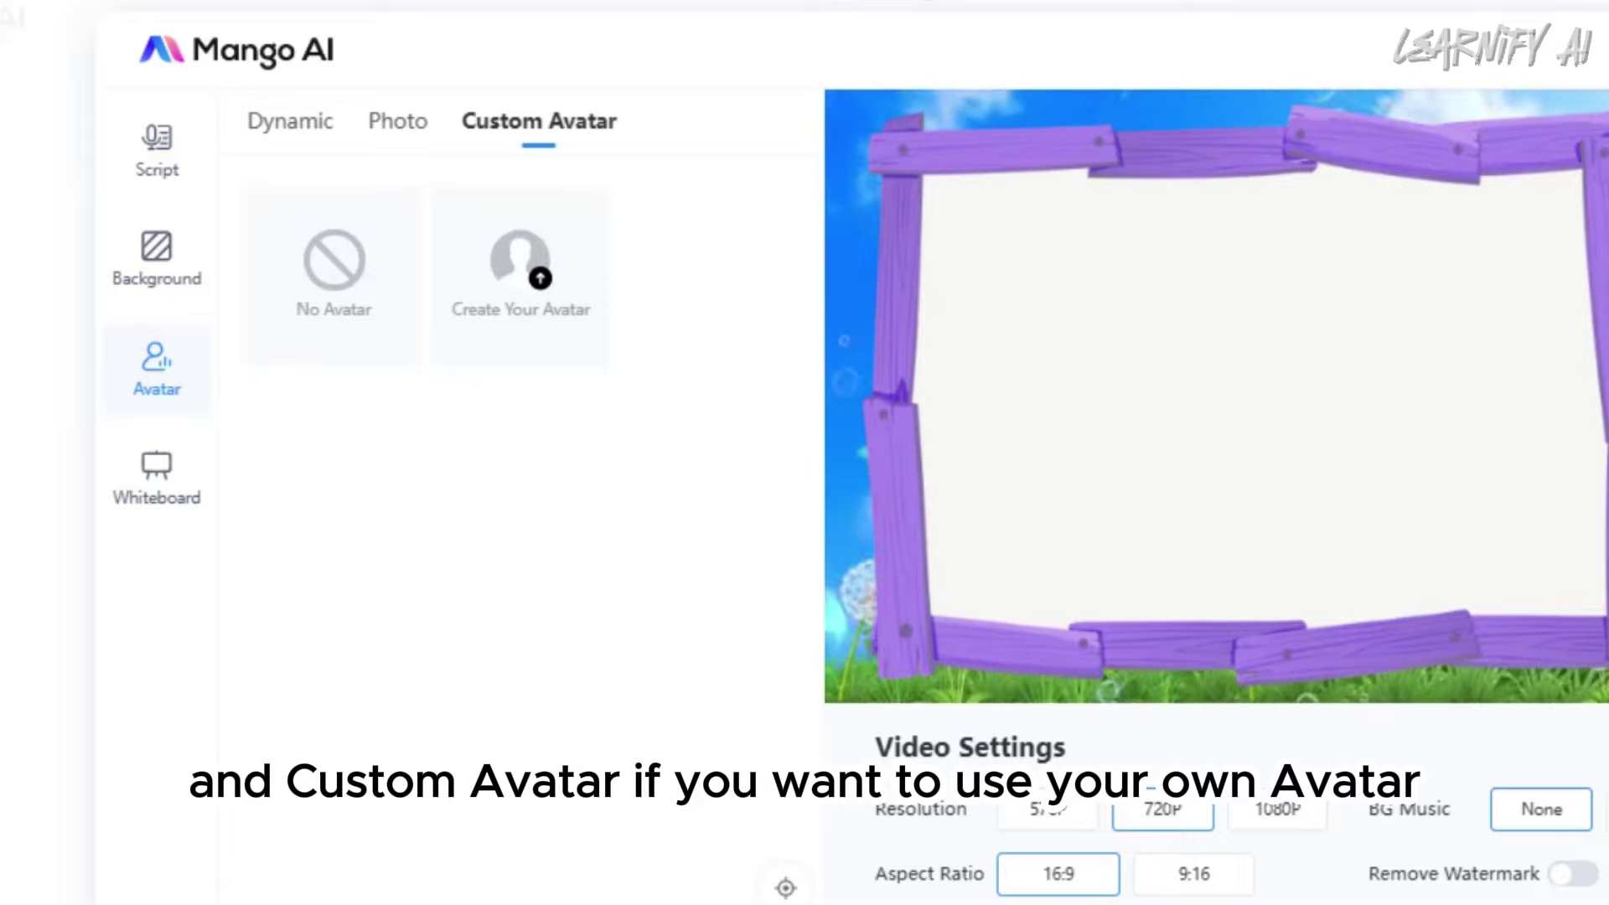
{"action": "left_click", "coordinate": [503, 345]}
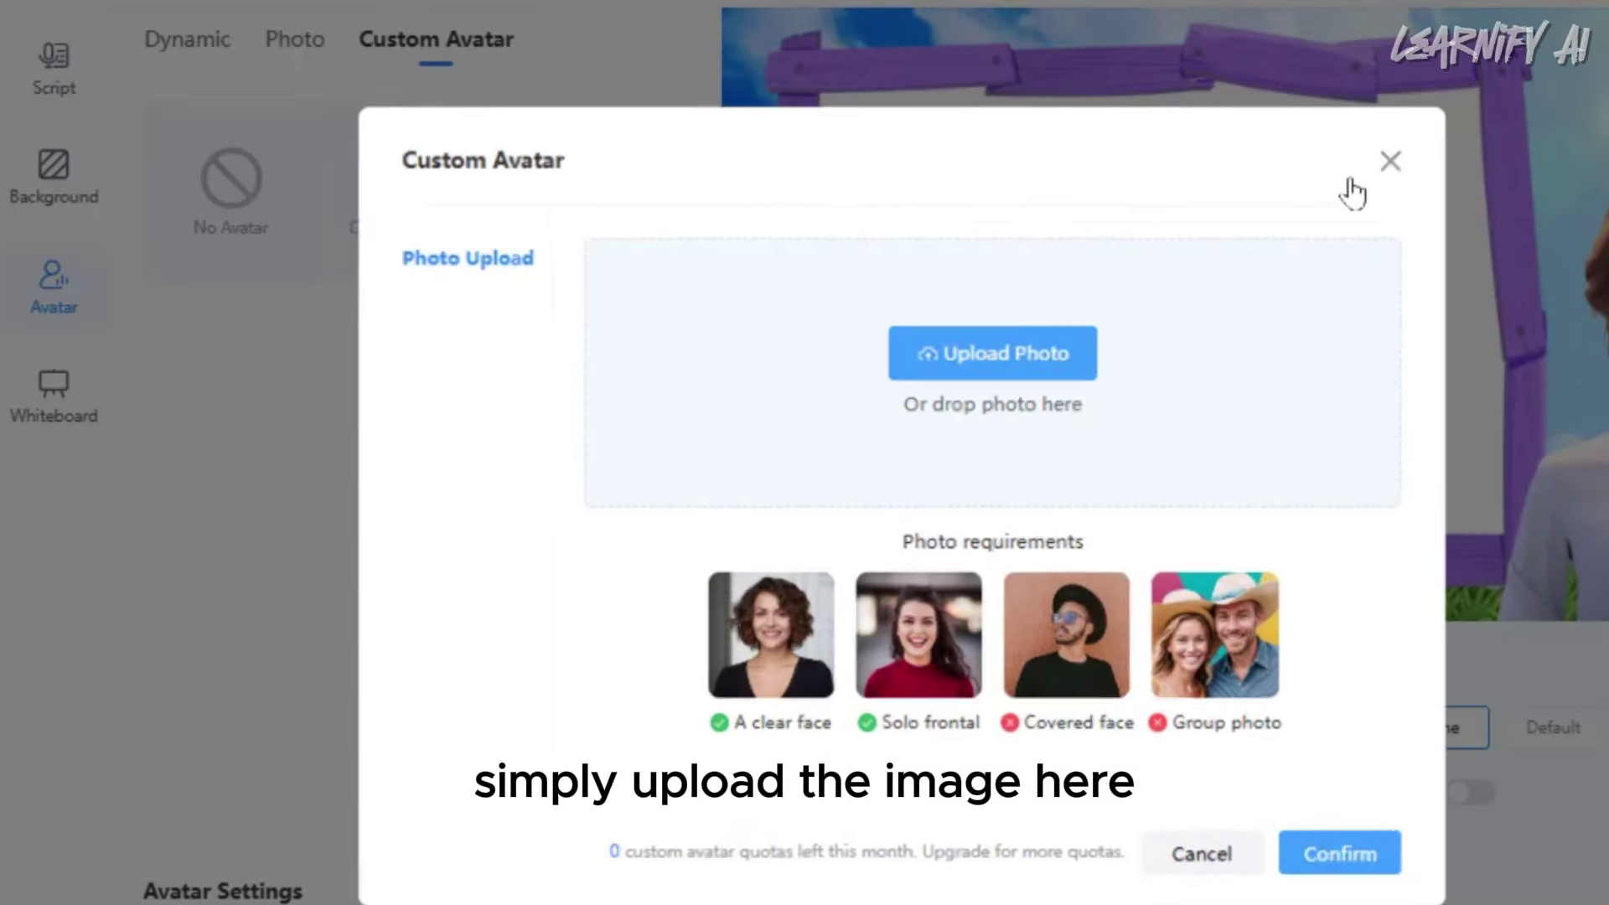
{"action": "left_click", "coordinate": [1389, 160]}
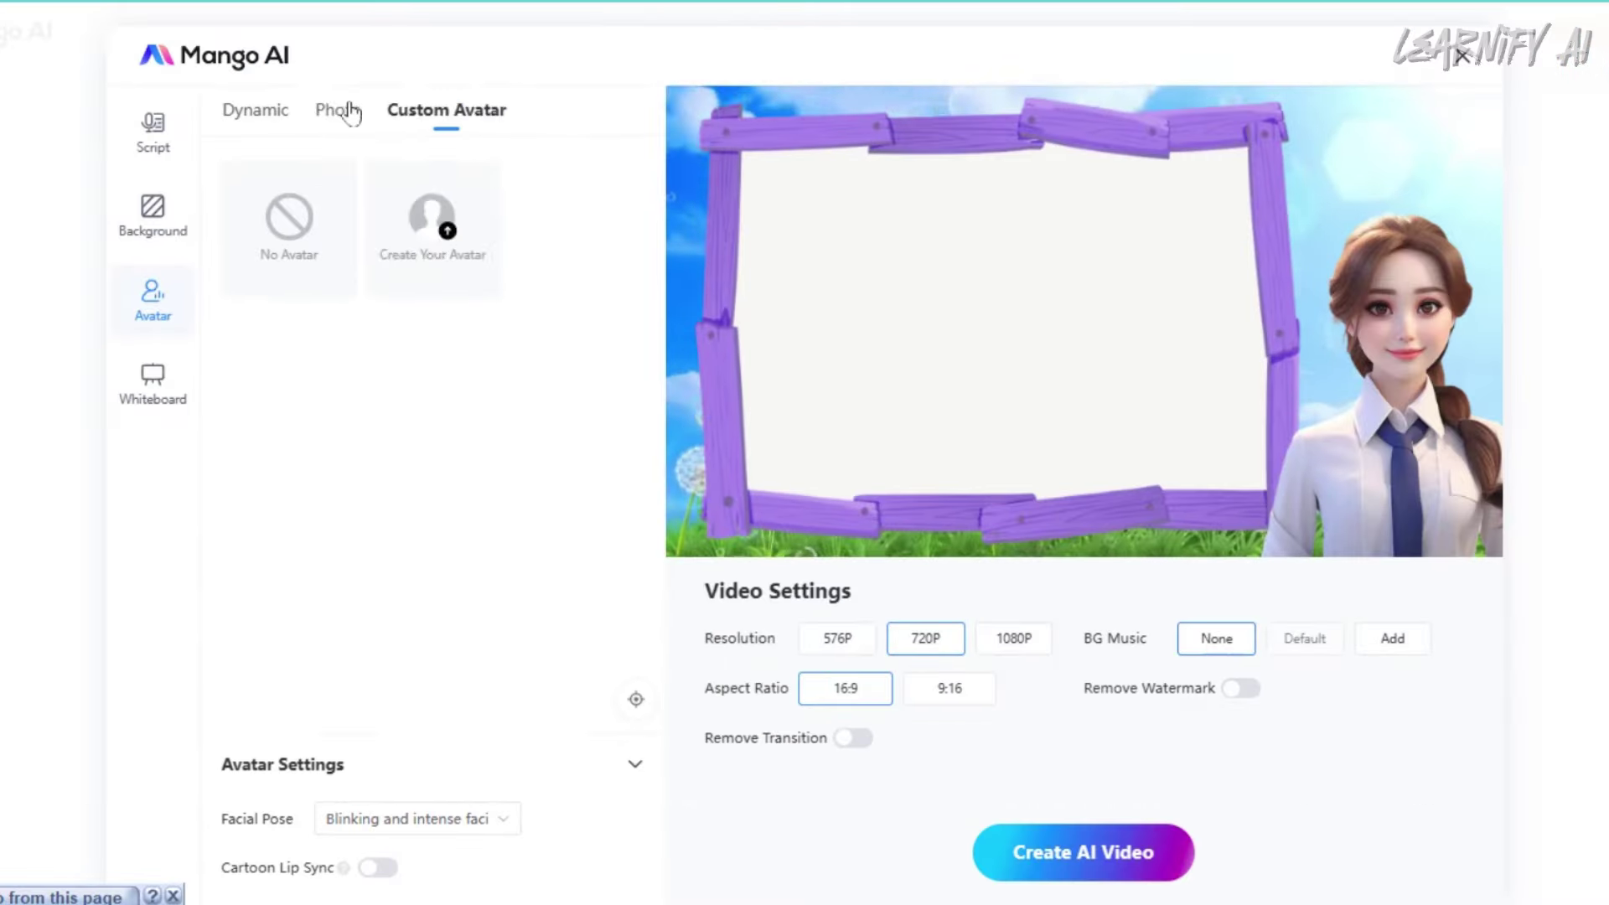
Select the photo avatar of the cartoon woman with two braids, a white shirt and a dark tie
{"action": "left_click", "coordinate": [295, 39]}
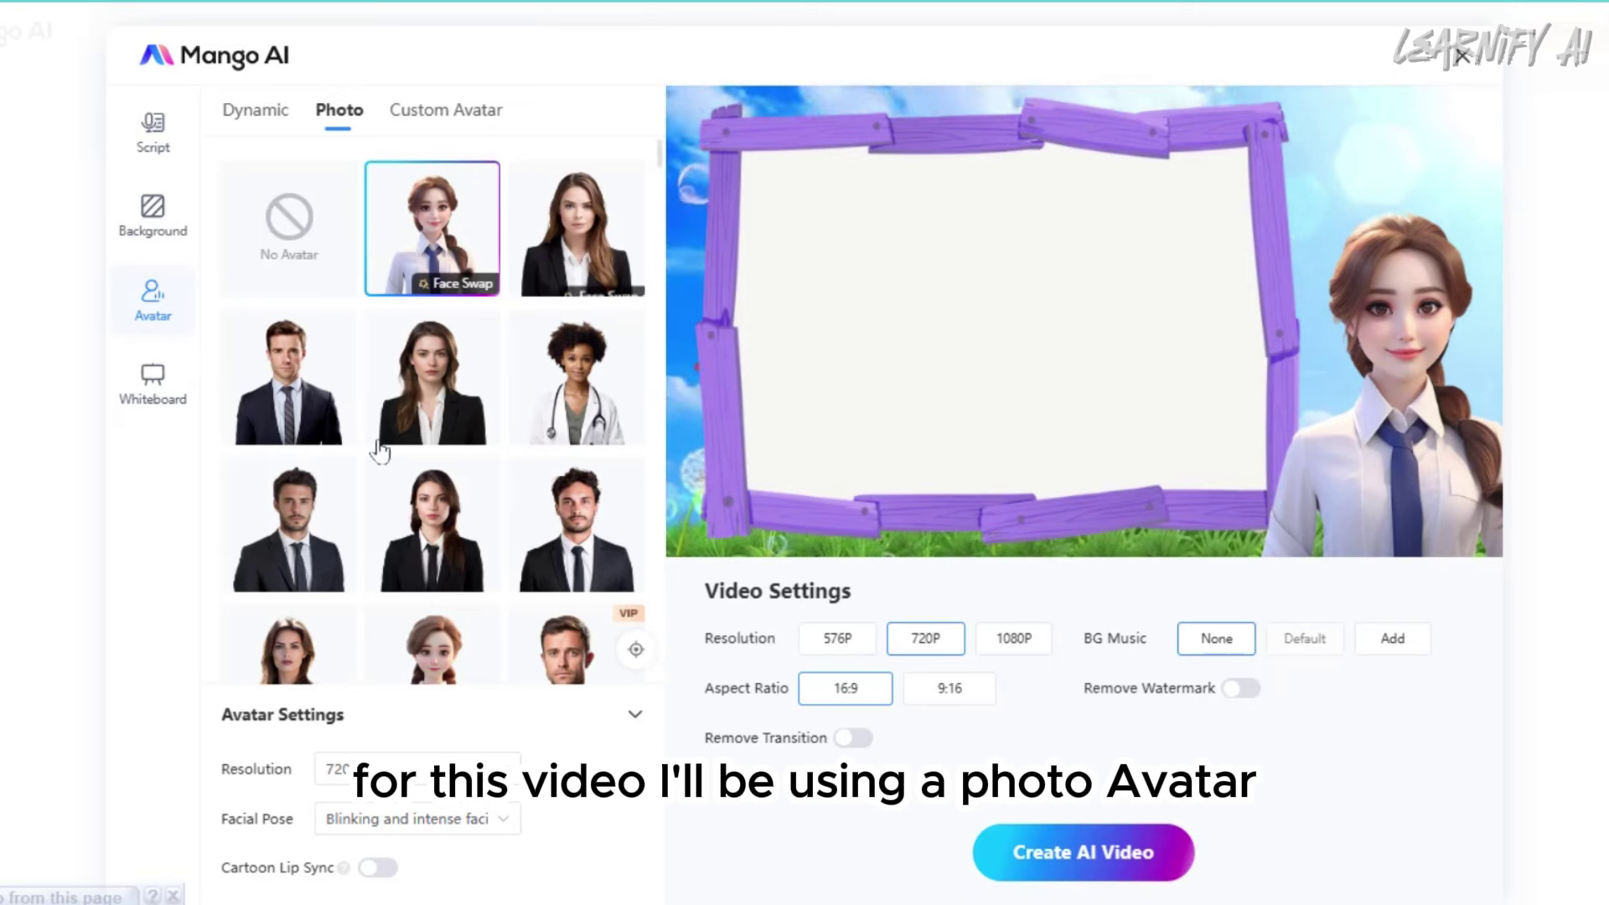
{"action": "scroll", "coordinate": [460, 460], "scroll_direction": "down", "scroll_amount": 3}
{"action": "left_click", "coordinate": [630, 429]}
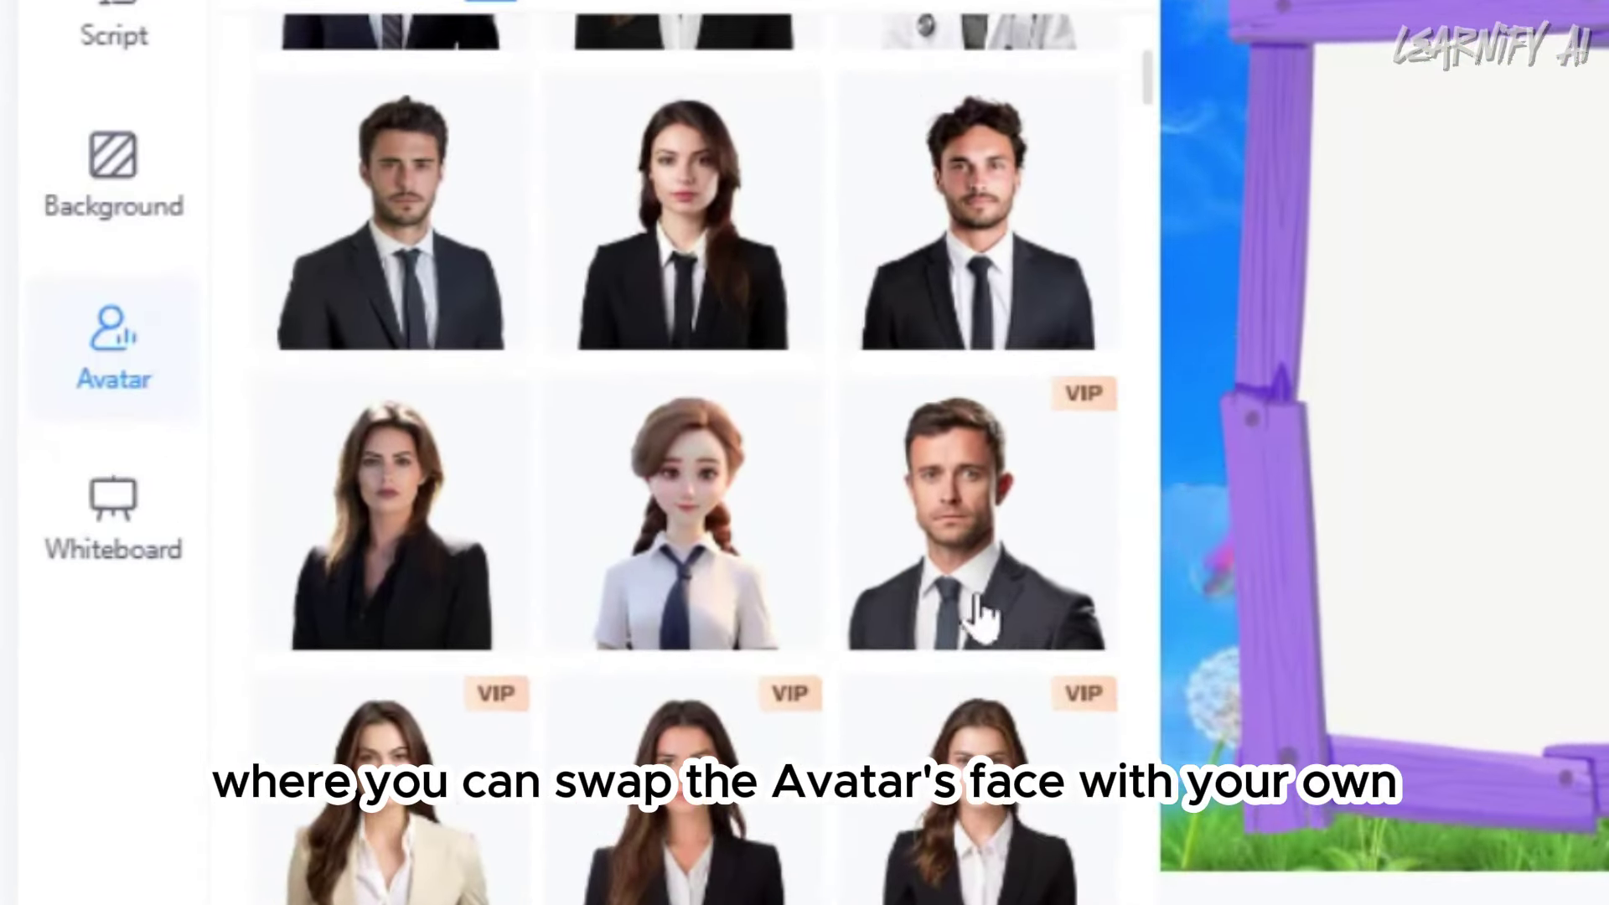
{"action": "mouse_move", "coordinate": [757, 567]}
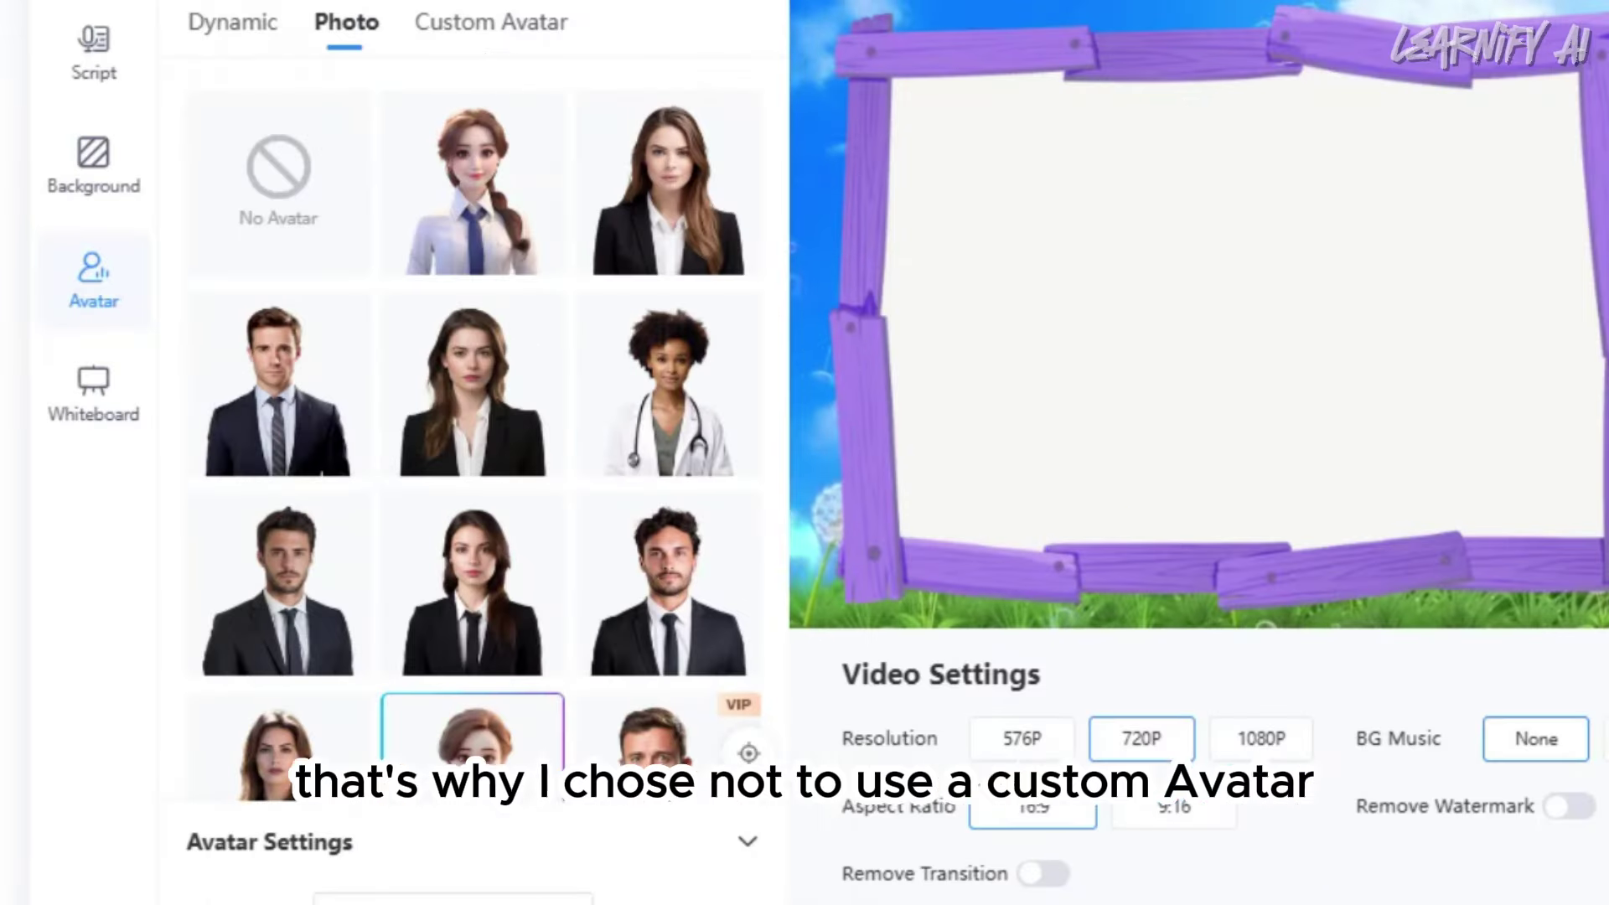
Face-swap the side-braided cartoon avatar using 00d789fd3926bb2b457a52f92f040ecd59453940_high.webp, and reposition the avatar in the video preview
{"action": "mouse_move", "coordinate": [531, 179]}
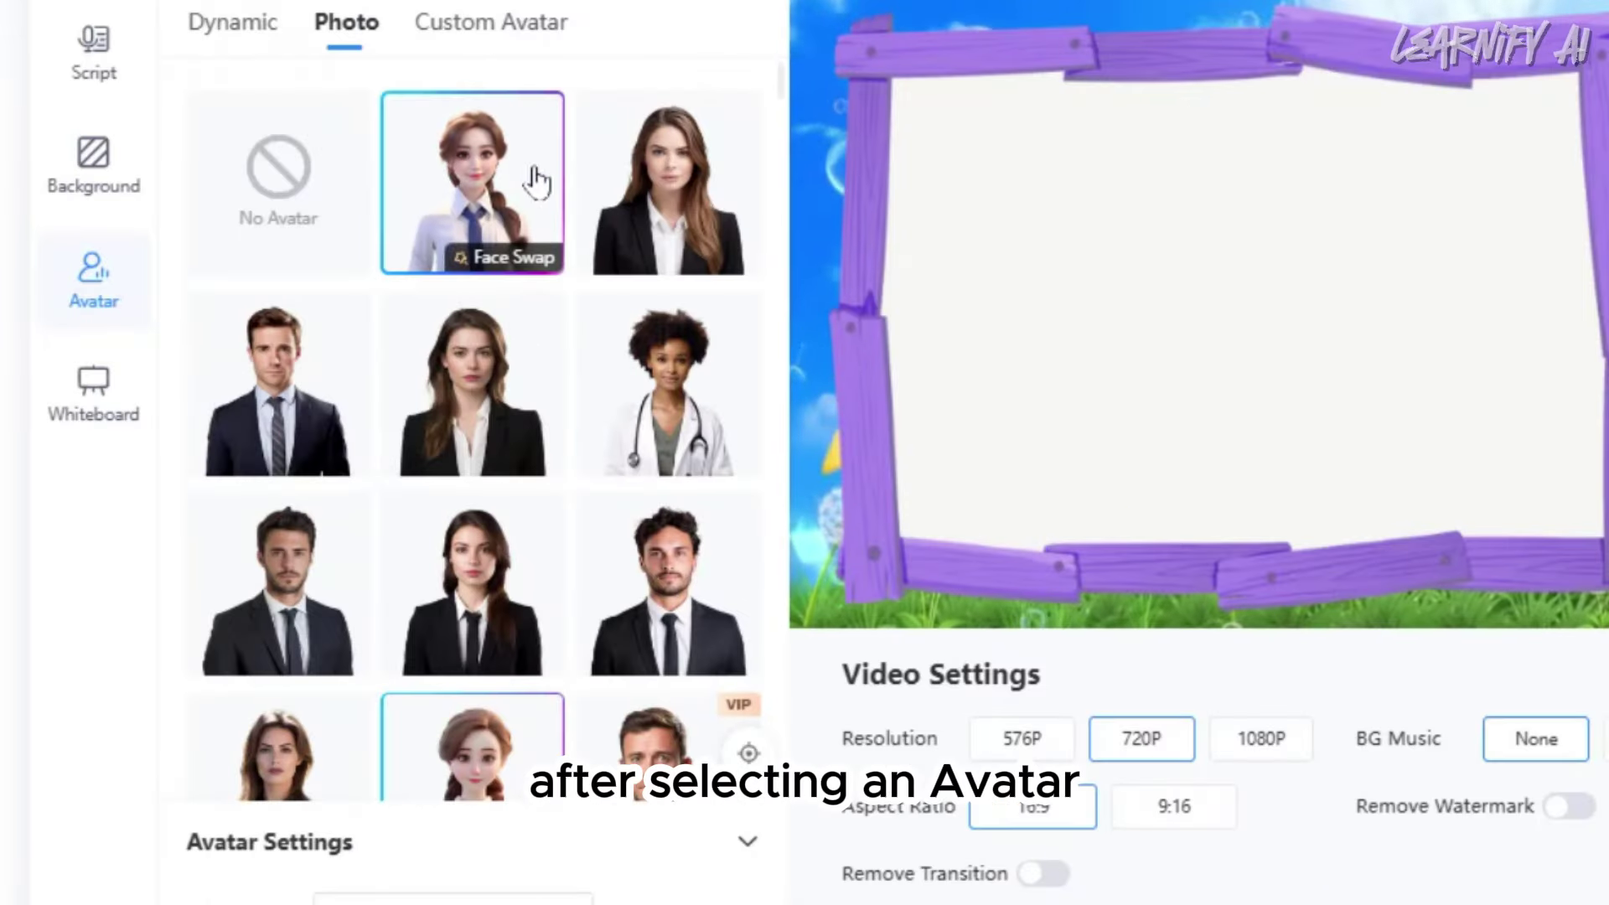
{"action": "left_click", "coordinate": [507, 258]}
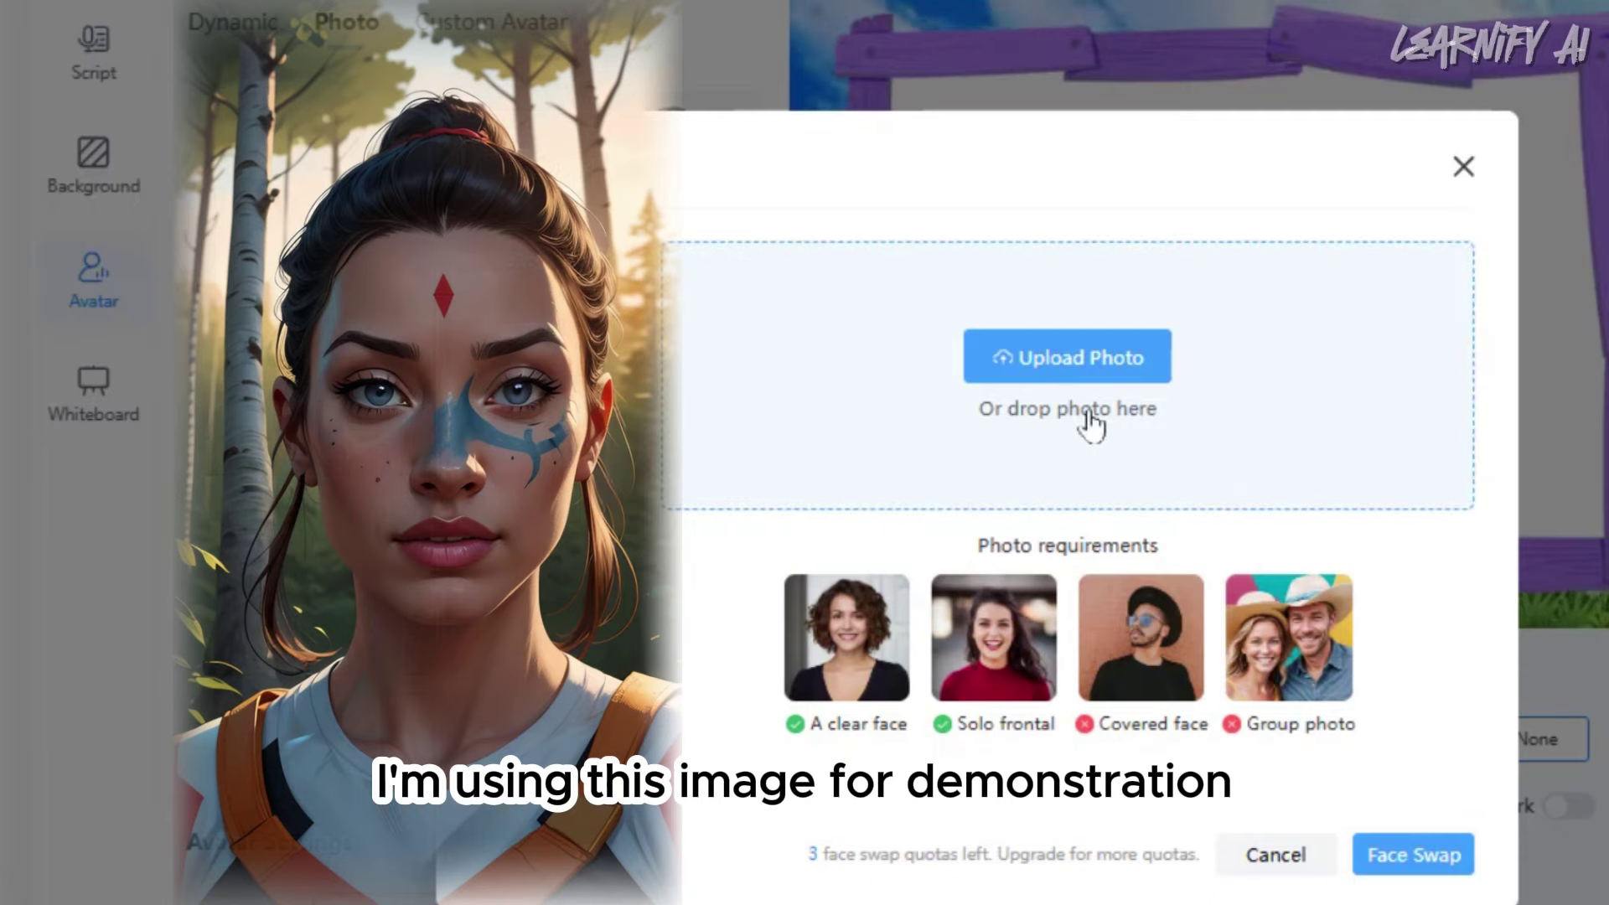
{"action": "left_click", "coordinate": [1067, 358]}
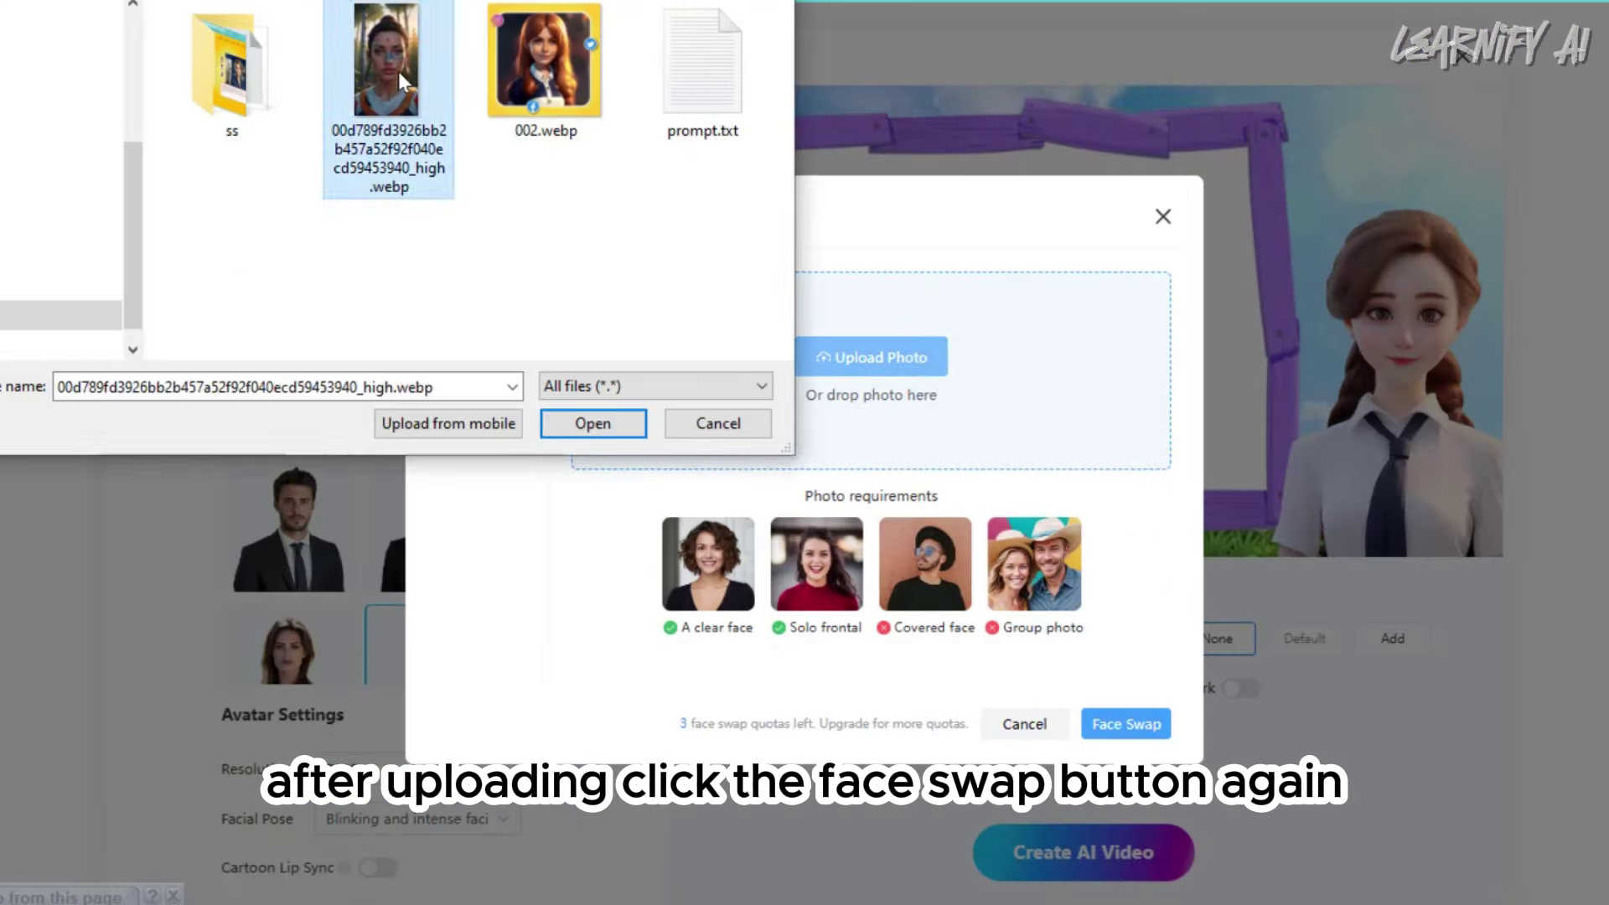
{"action": "key", "text": "Return"}
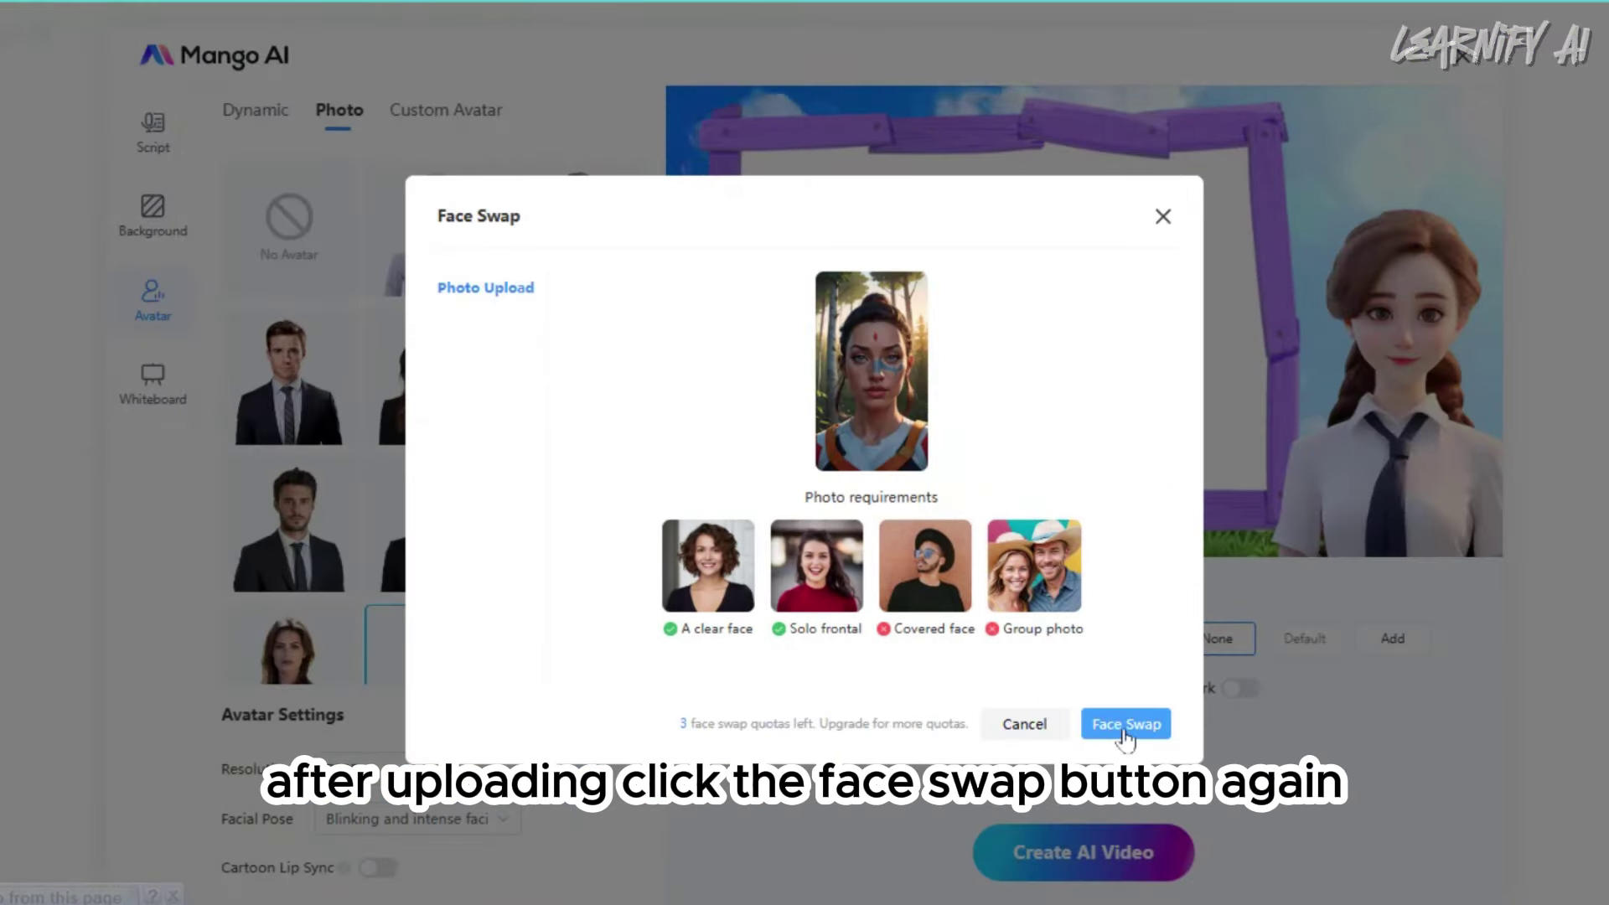
{"action": "left_click", "coordinate": [1131, 727]}
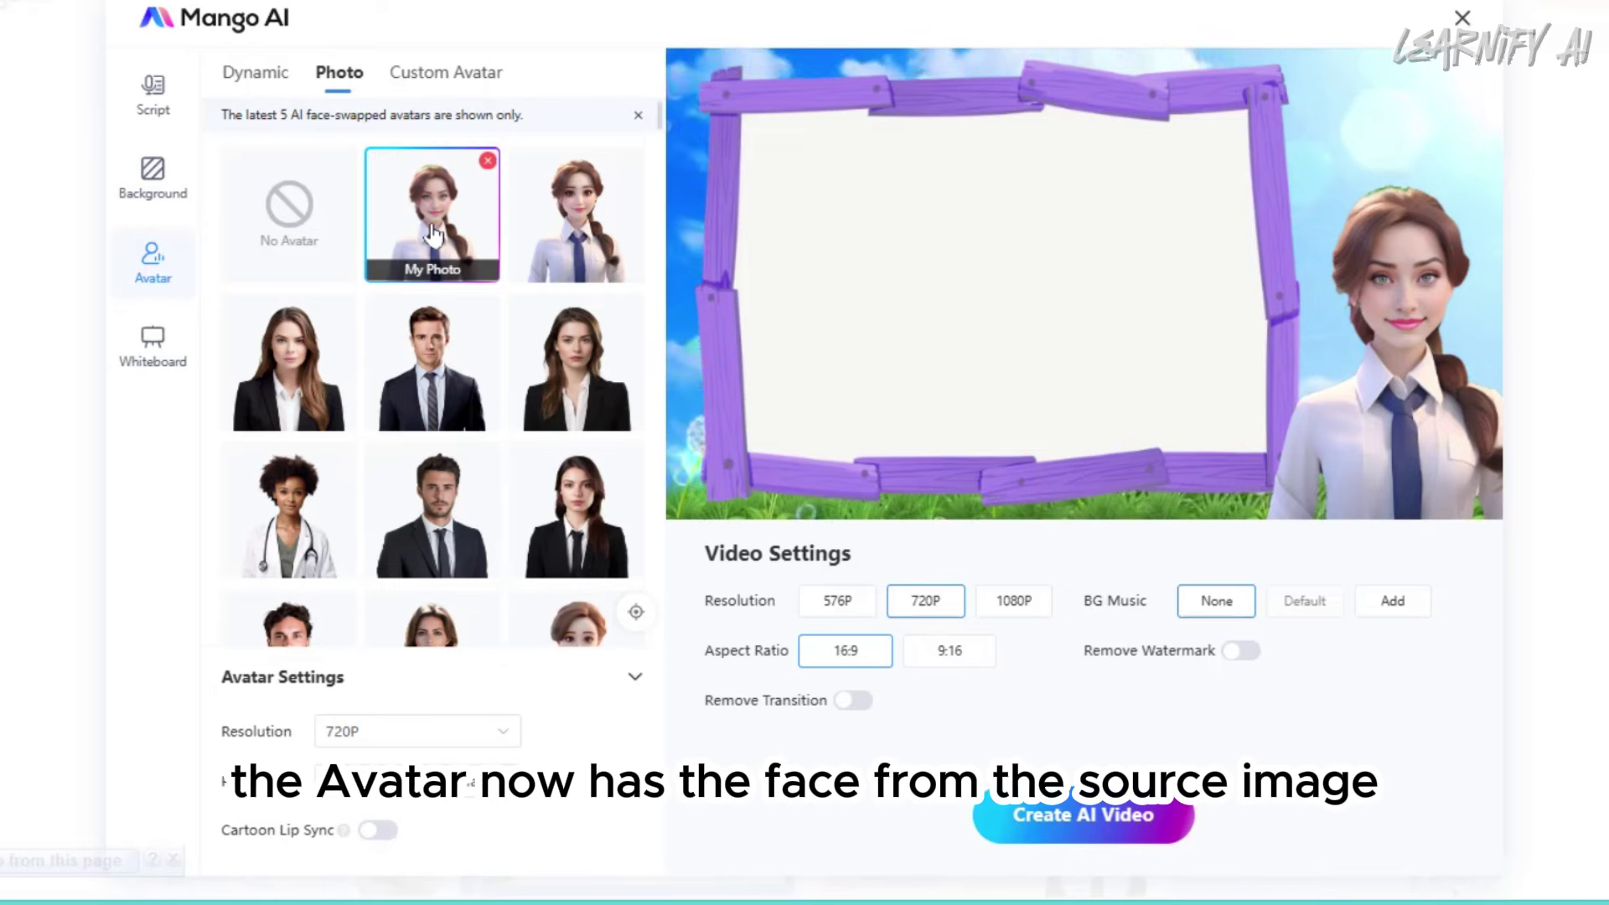
{"action": "left_click_drag", "start_coordinate": [1467, 306], "coordinate": [1311, 366]}
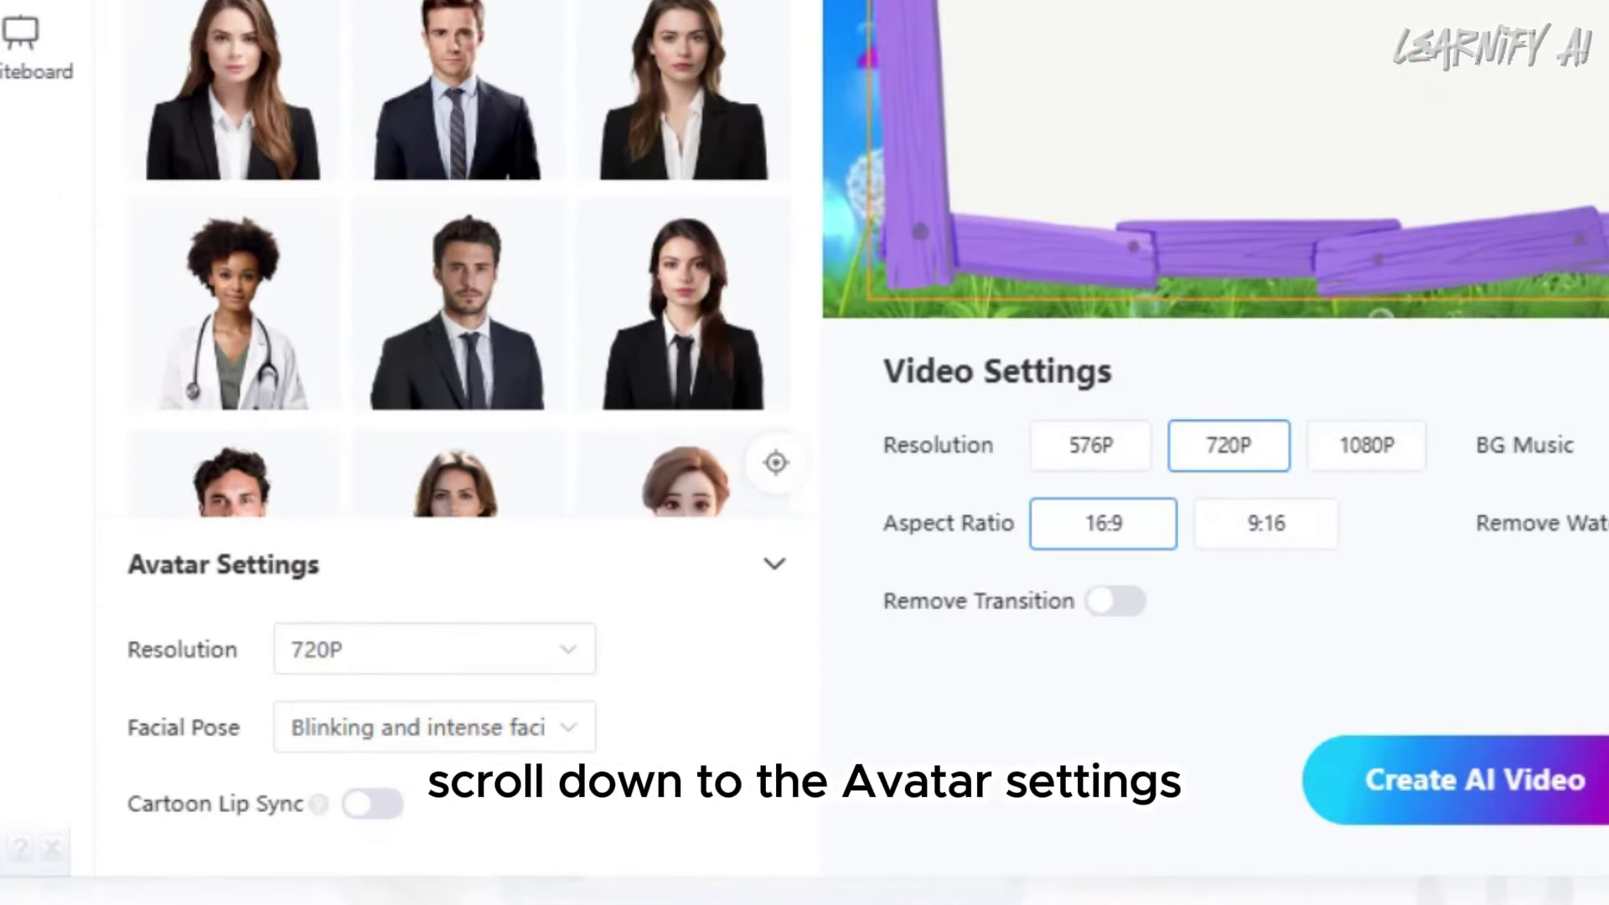
Check the avatar resolution choices, keep 720P, and set the facial pose to Blinking and moderate facial movement
{"action": "left_click", "coordinate": [401, 652]}
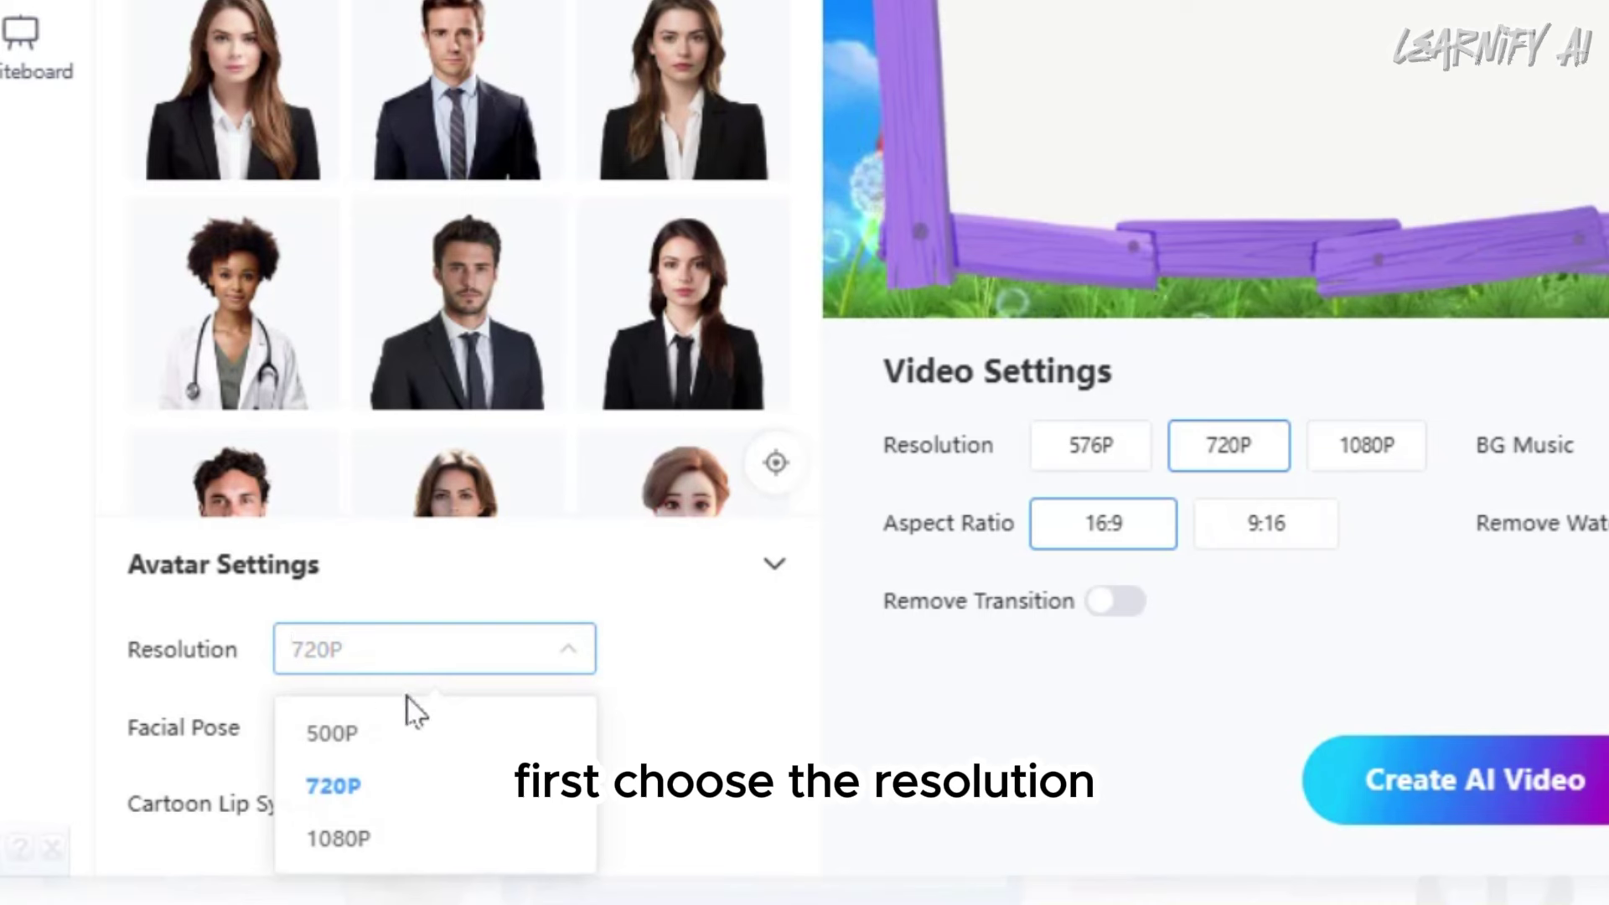
{"action": "left_click", "coordinate": [539, 654]}
{"action": "left_click", "coordinate": [541, 653]}
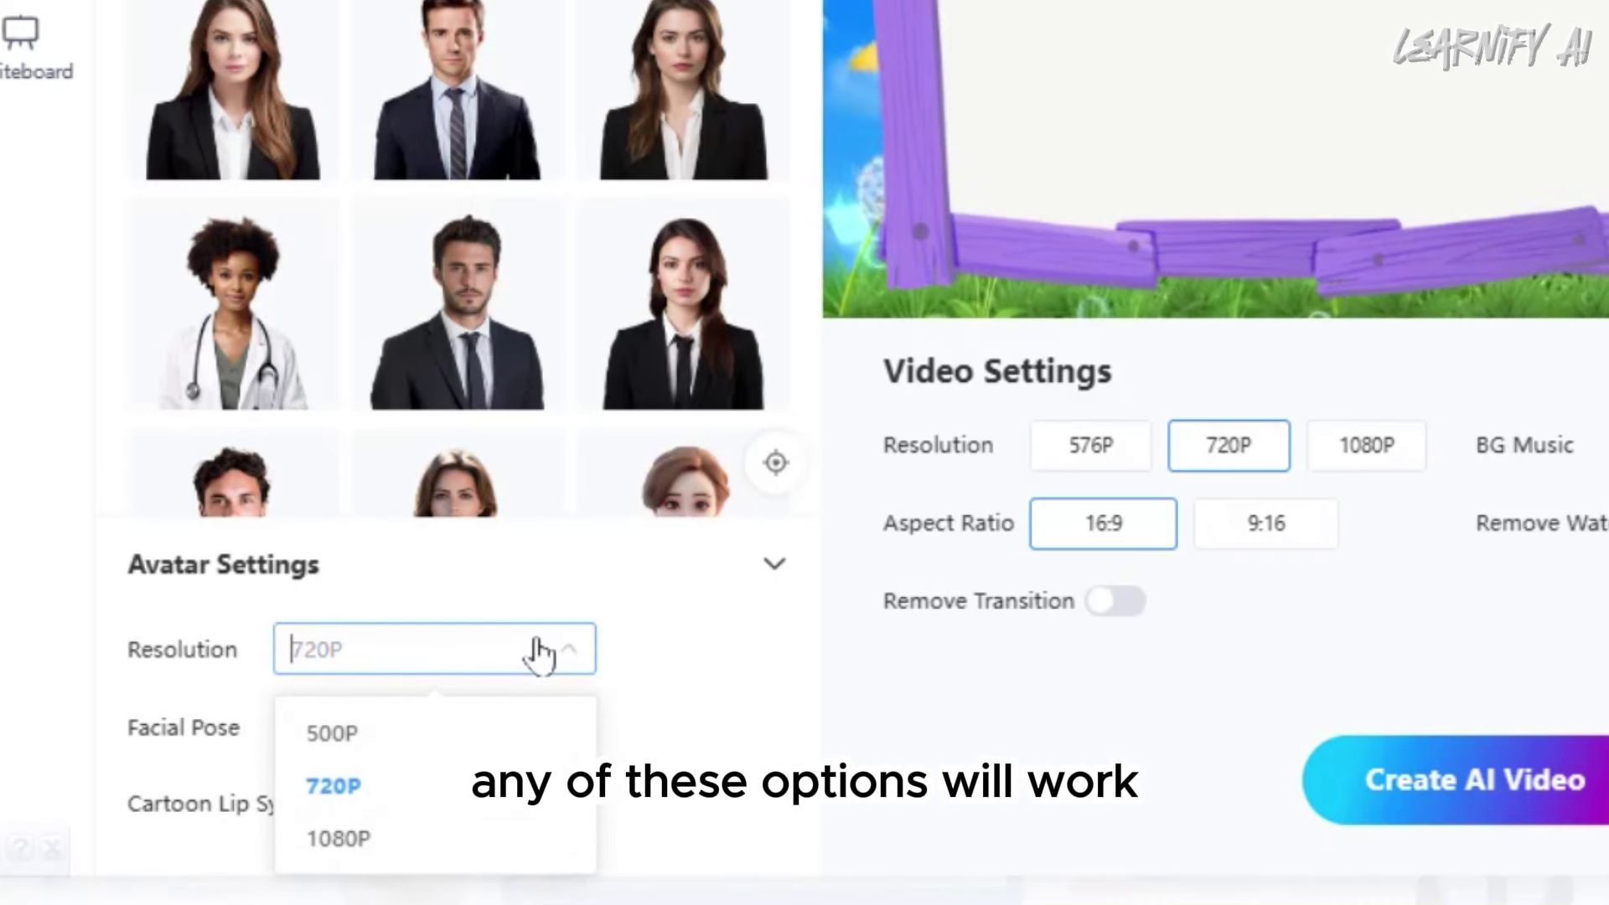
{"action": "left_click", "coordinate": [797, 685]}
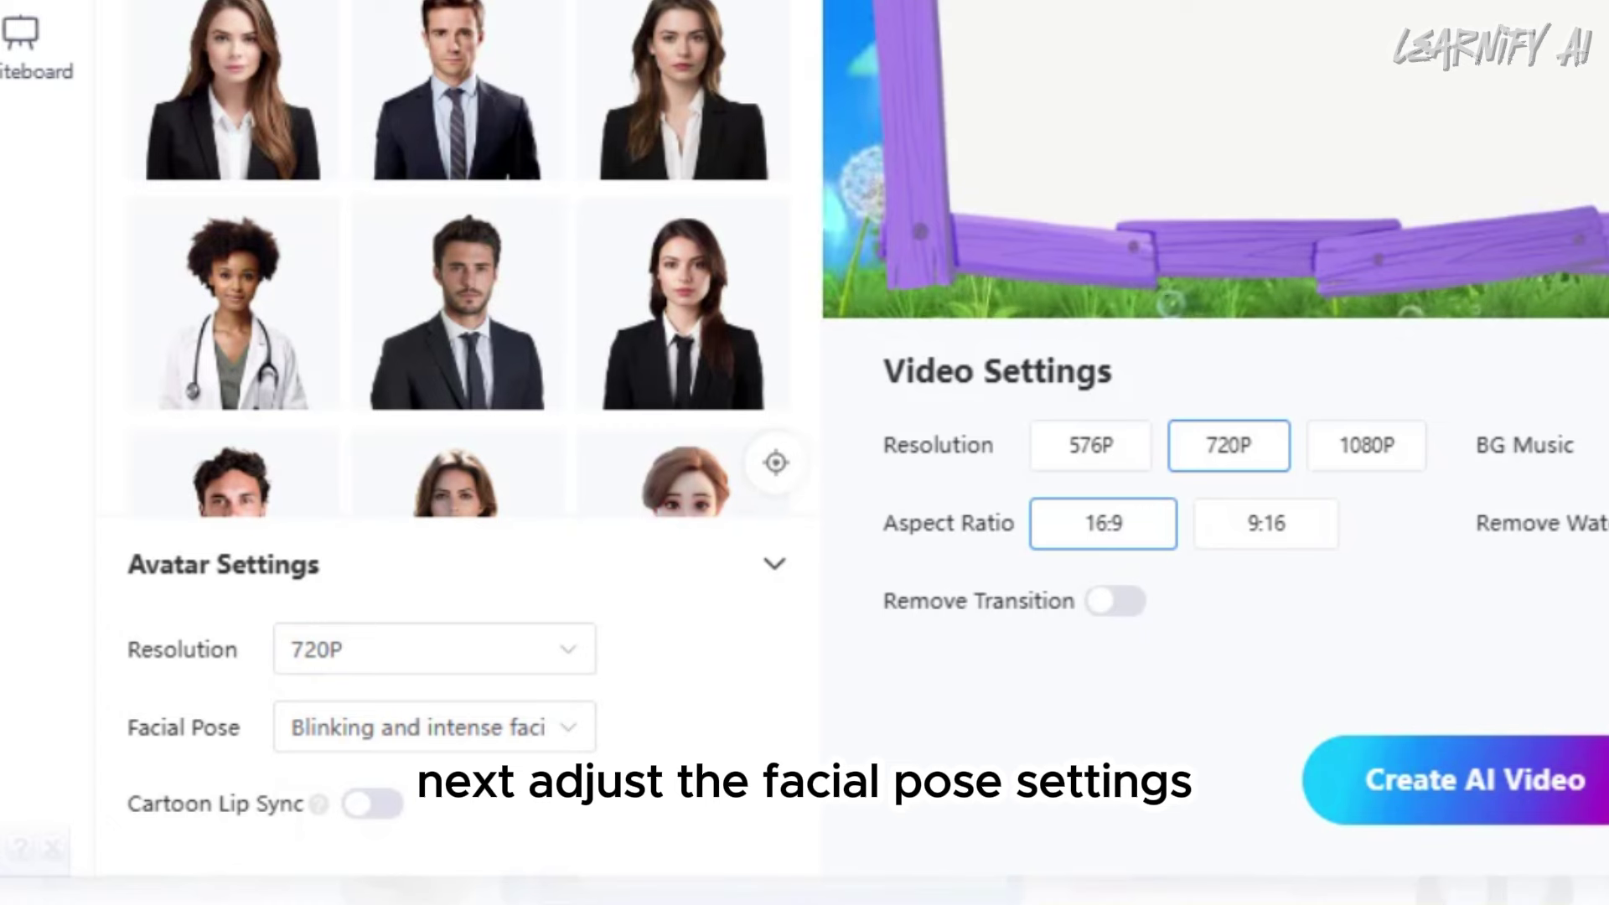
{"action": "left_click", "coordinate": [448, 742]}
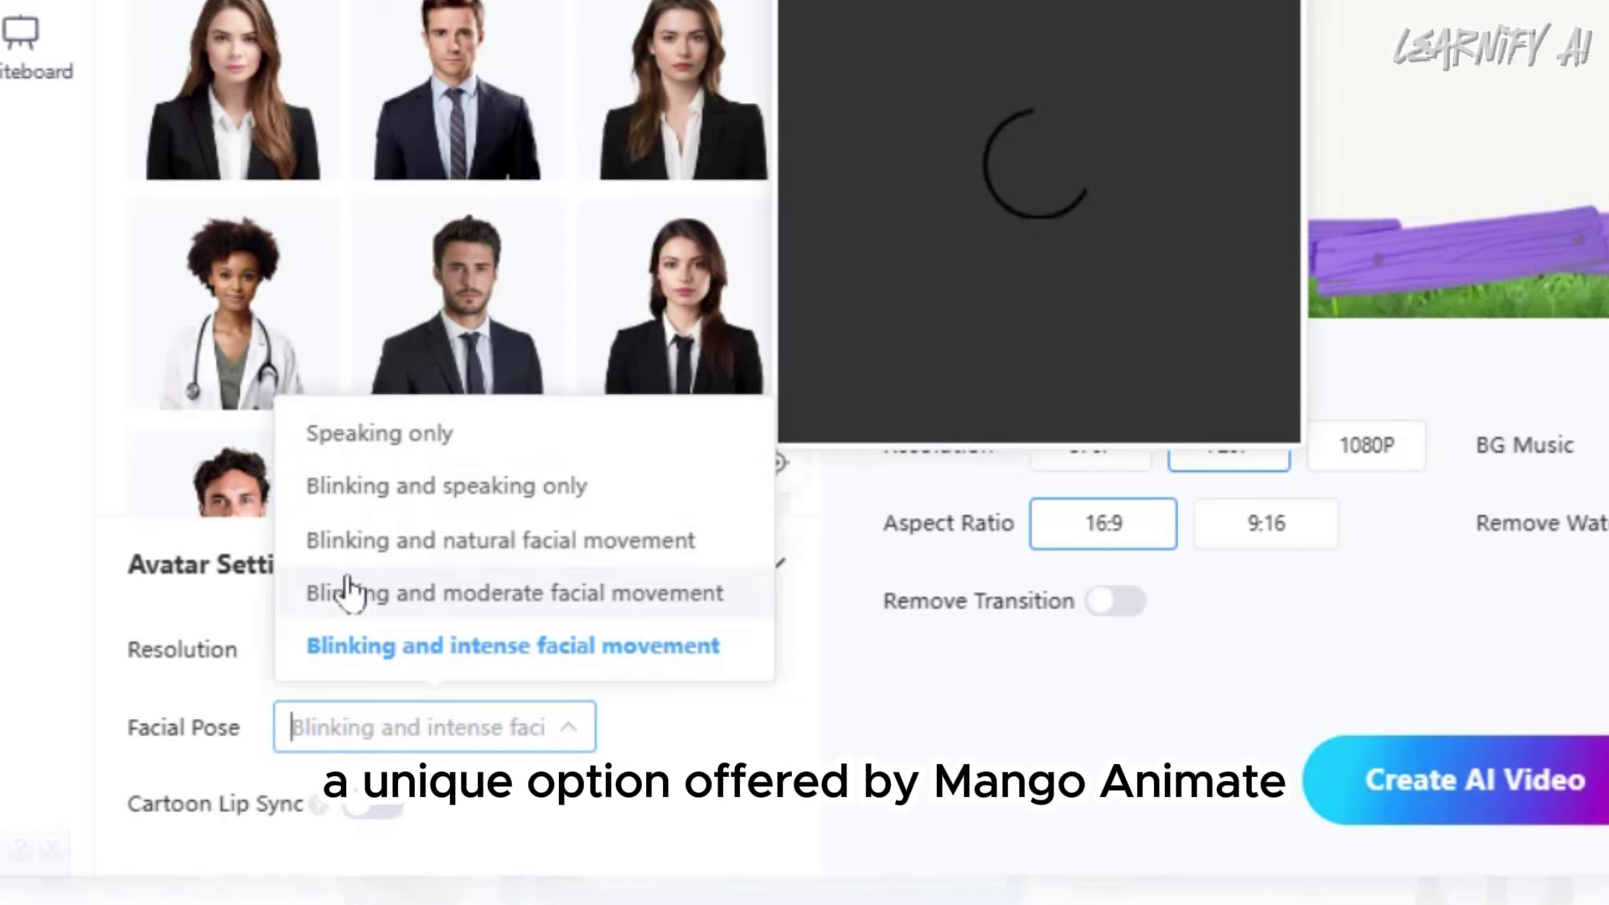
{"action": "left_click", "coordinate": [492, 595]}
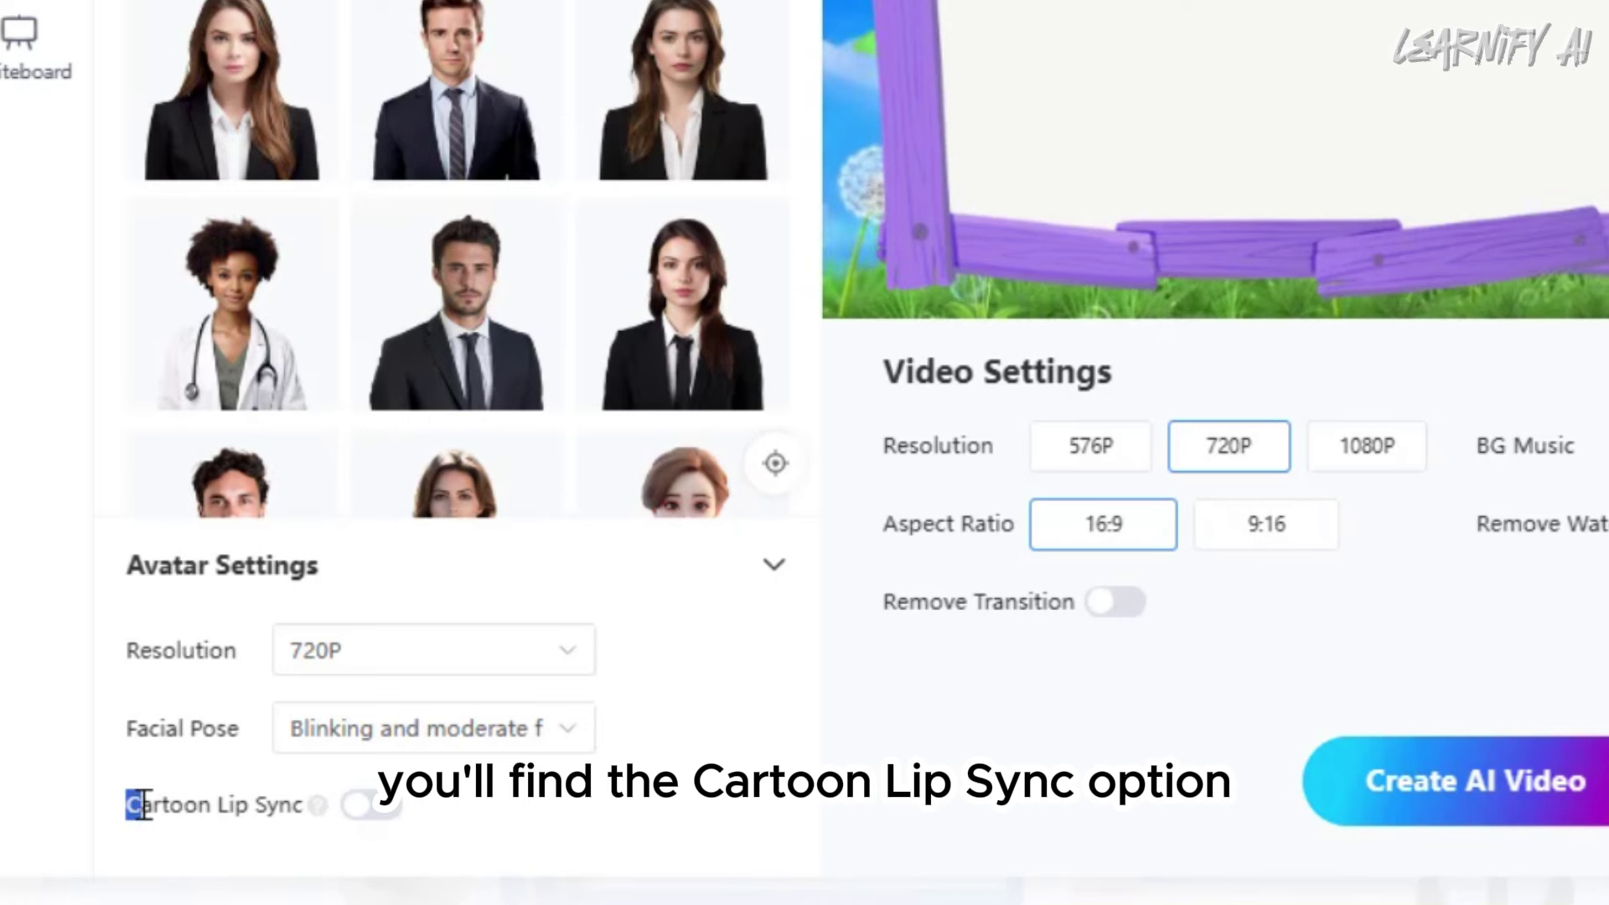
{"action": "left_click_drag", "start_coordinate": [159, 804], "coordinate": [183, 805]}
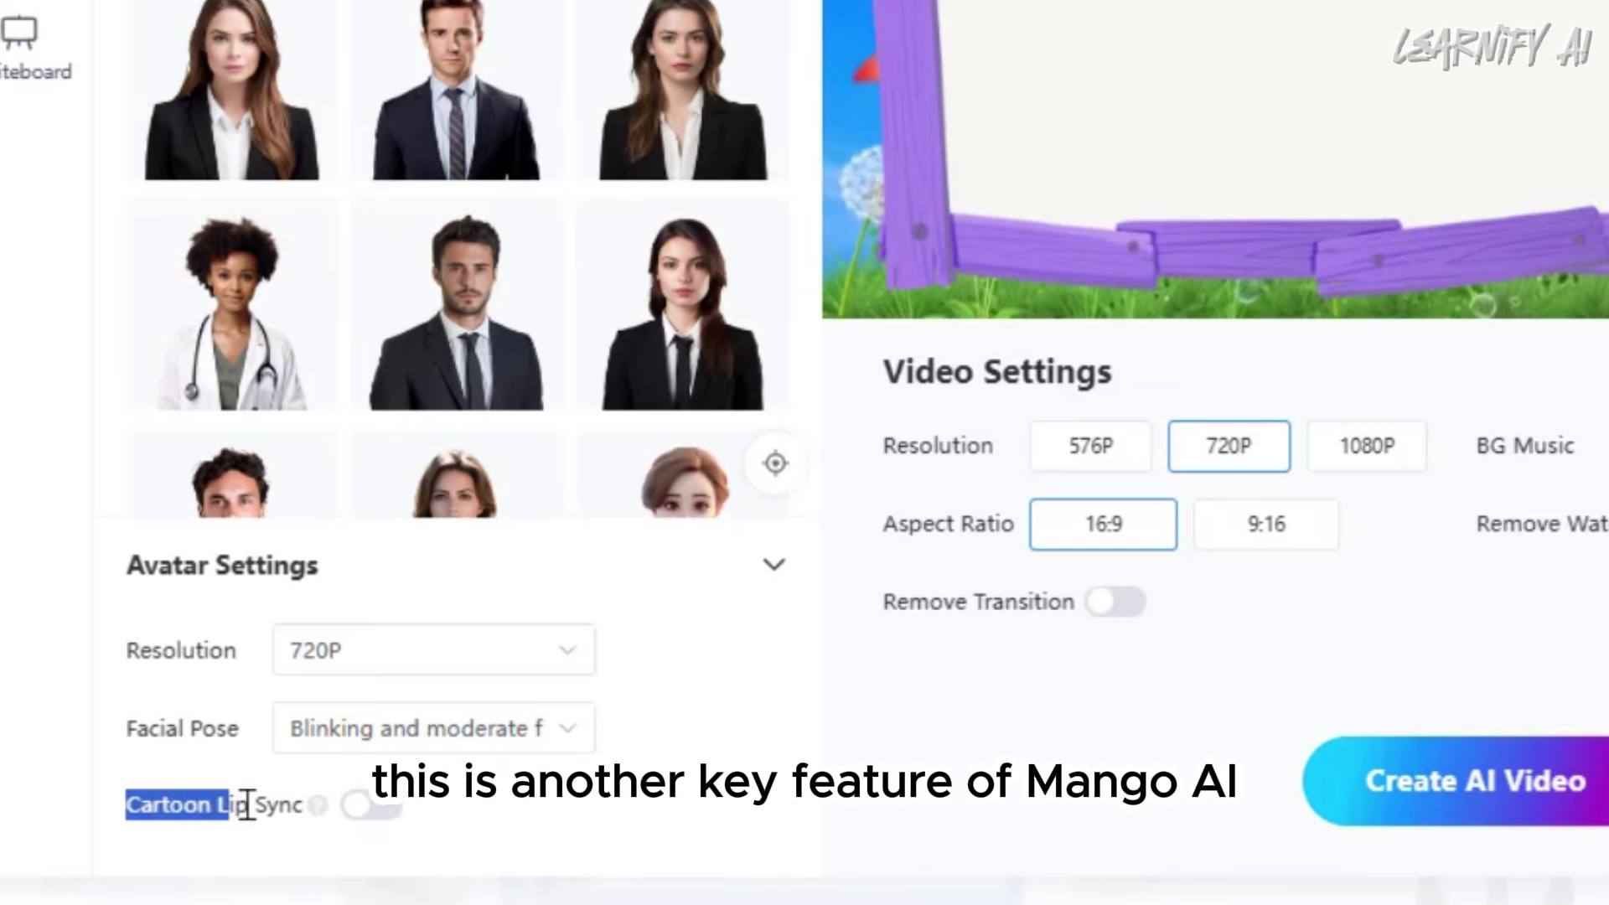
Turn on Cartoon Lip Sync for the face-swapped cartoon avatar
{"action": "left_click_drag", "start_coordinate": [279, 800], "coordinate": [292, 803]}
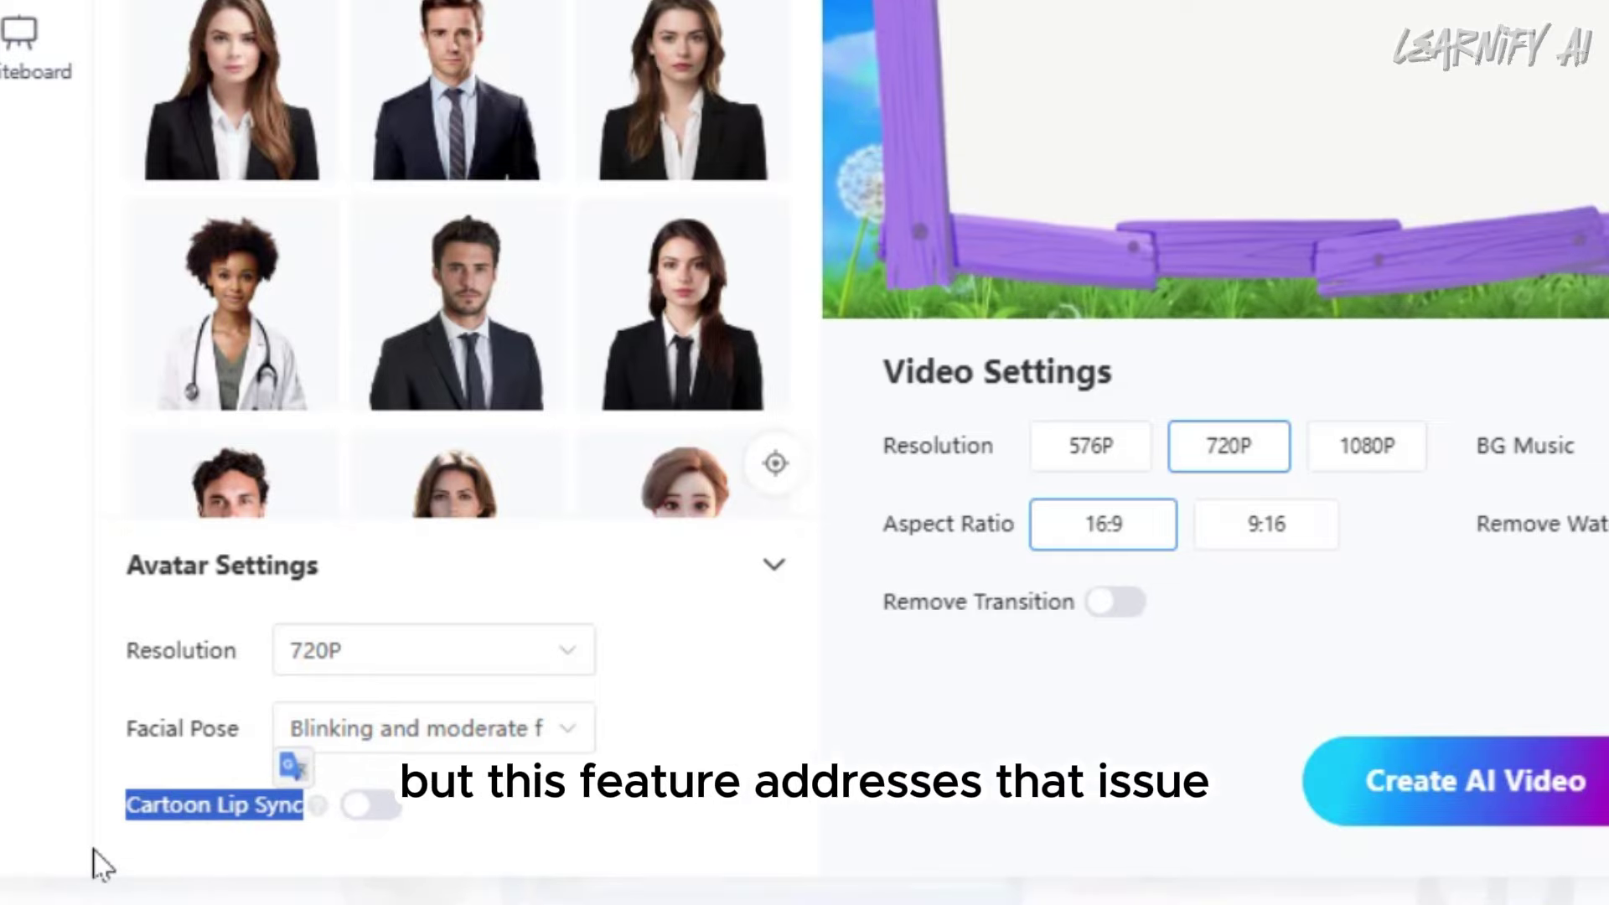
{"action": "left_click", "coordinate": [368, 805]}
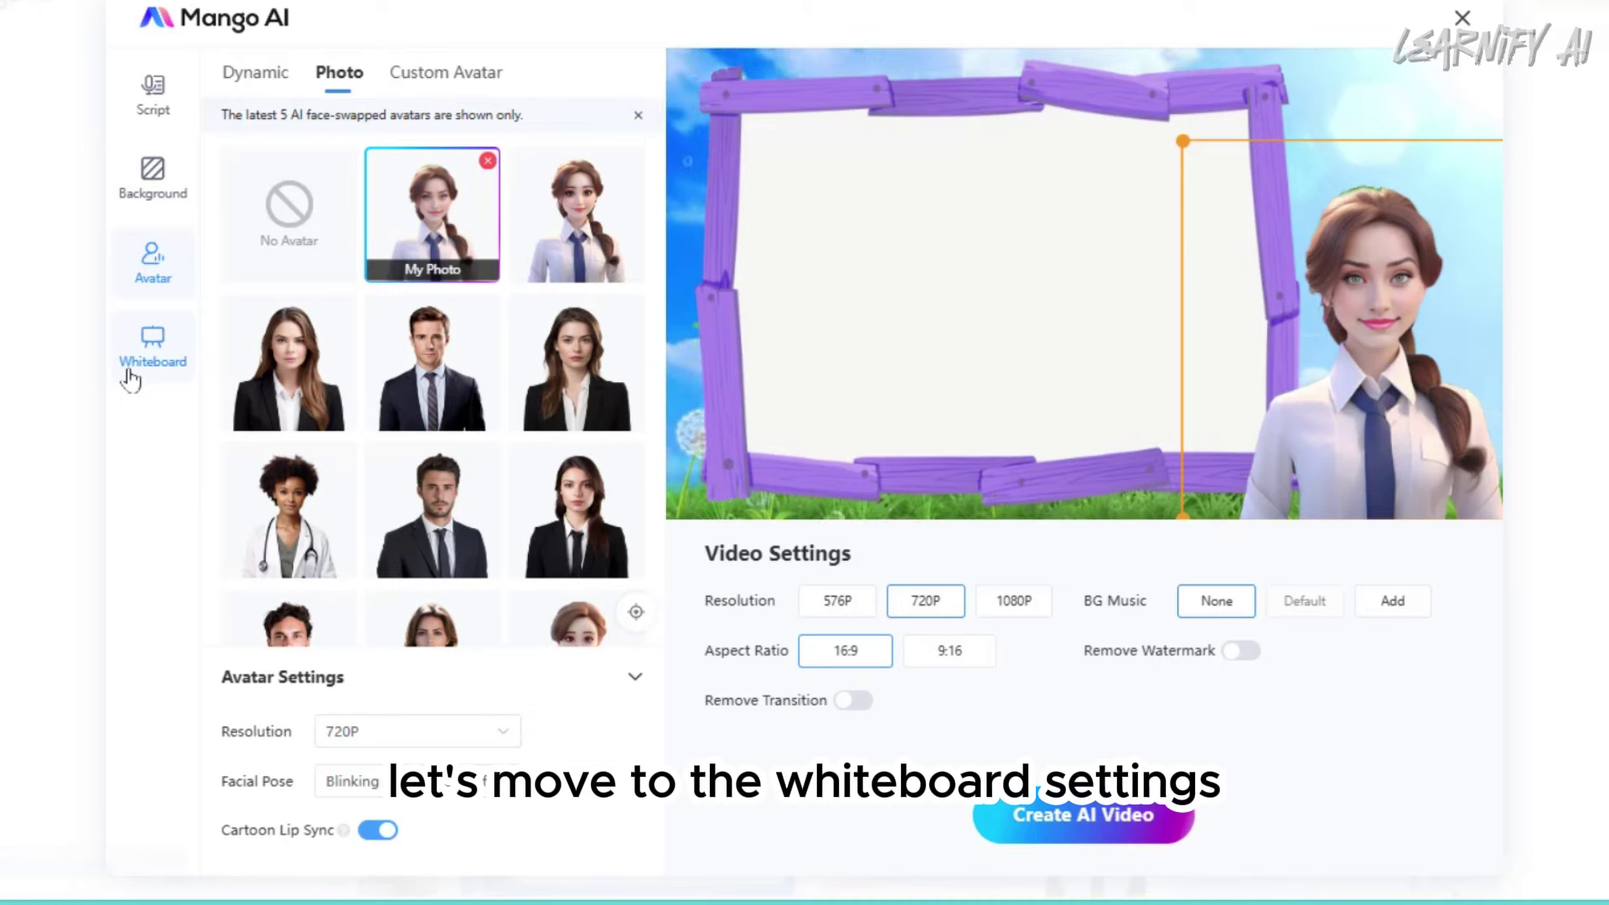
In the whiteboard settings, keep the 3D tilt at No Tilt, set the background style to Light, and leave Zoom In off
{"action": "left_click", "coordinate": [130, 375]}
{"action": "scroll", "coordinate": [417, 504], "scroll_direction": "down", "scroll_amount": 6}
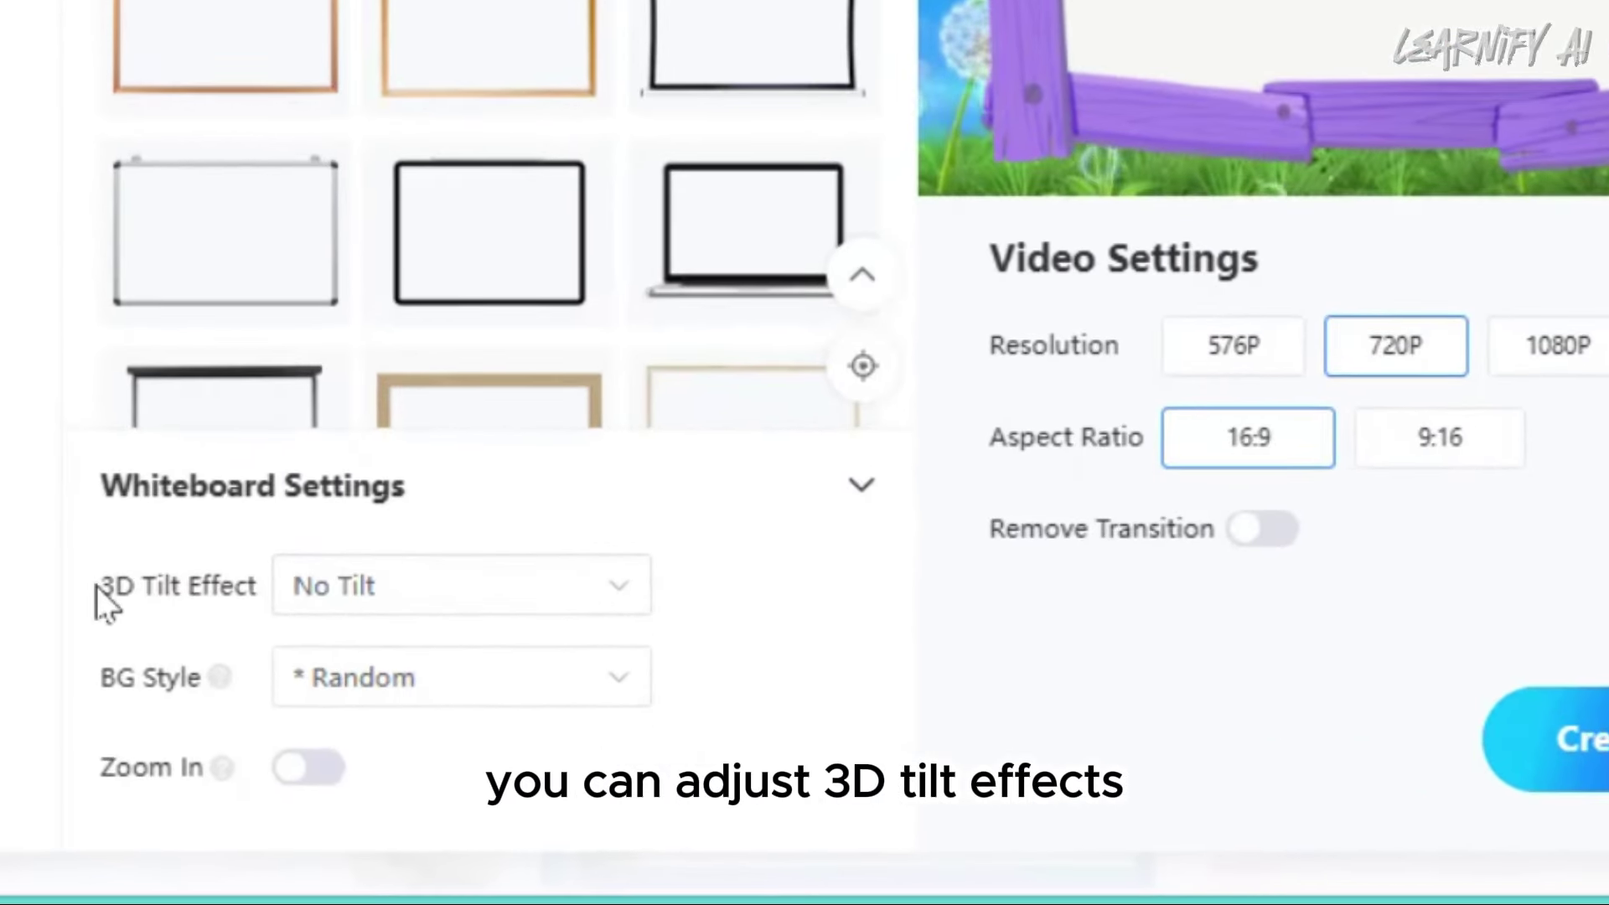
{"action": "left_click_drag", "start_coordinate": [99, 587], "coordinate": [256, 591]}
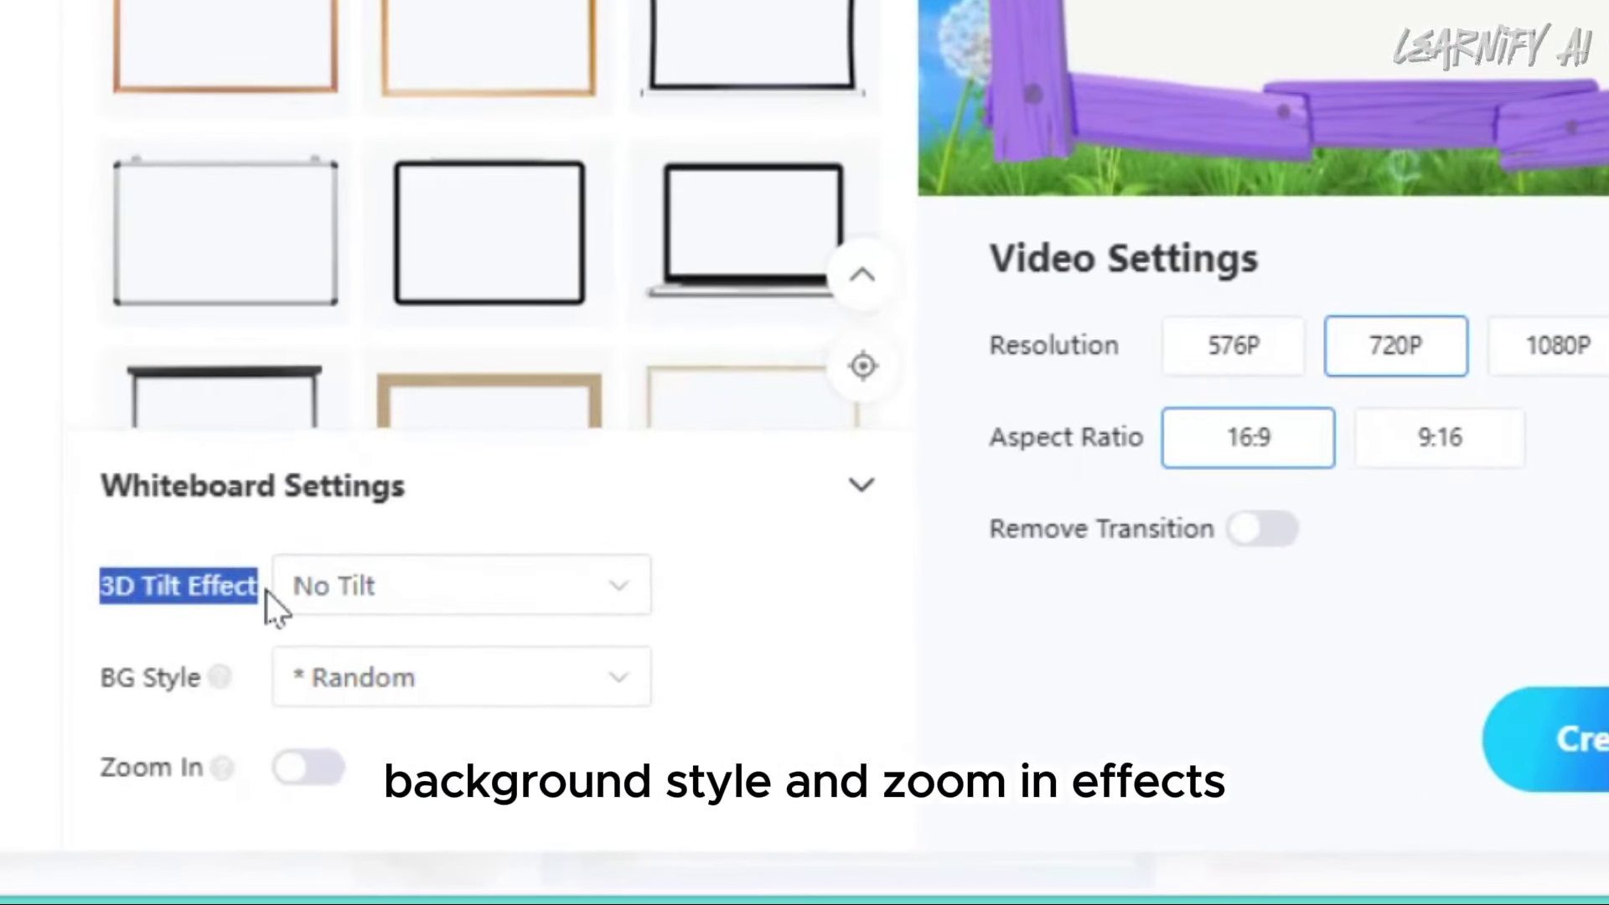
{"action": "left_click", "coordinate": [344, 595]}
{"action": "left_click", "coordinate": [469, 596]}
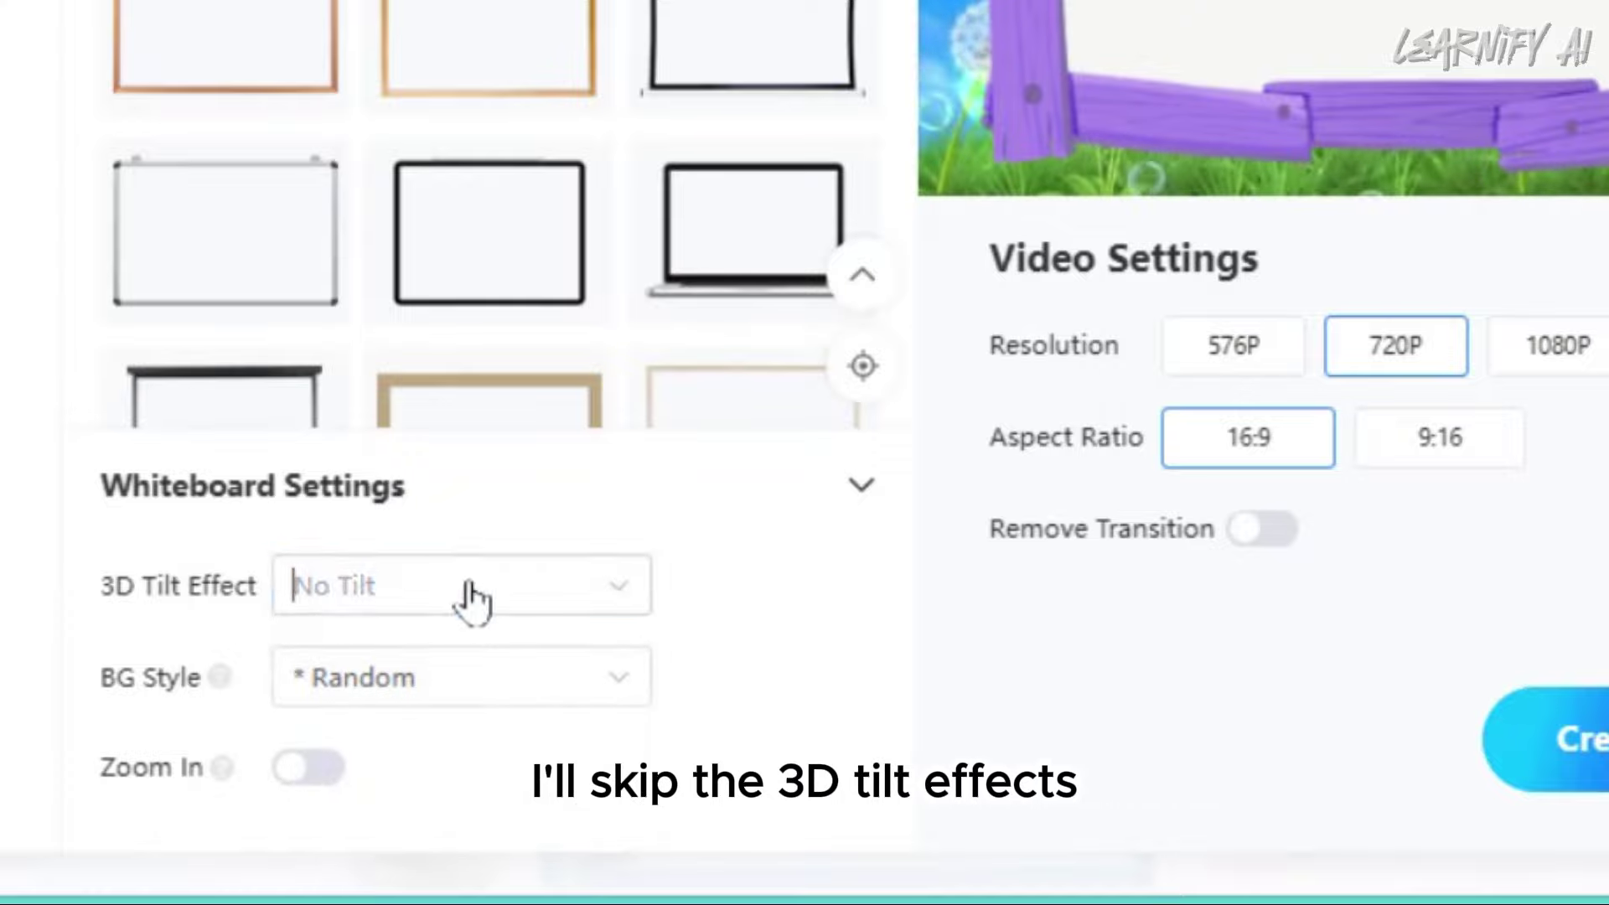
{"action": "left_click", "coordinate": [600, 680]}
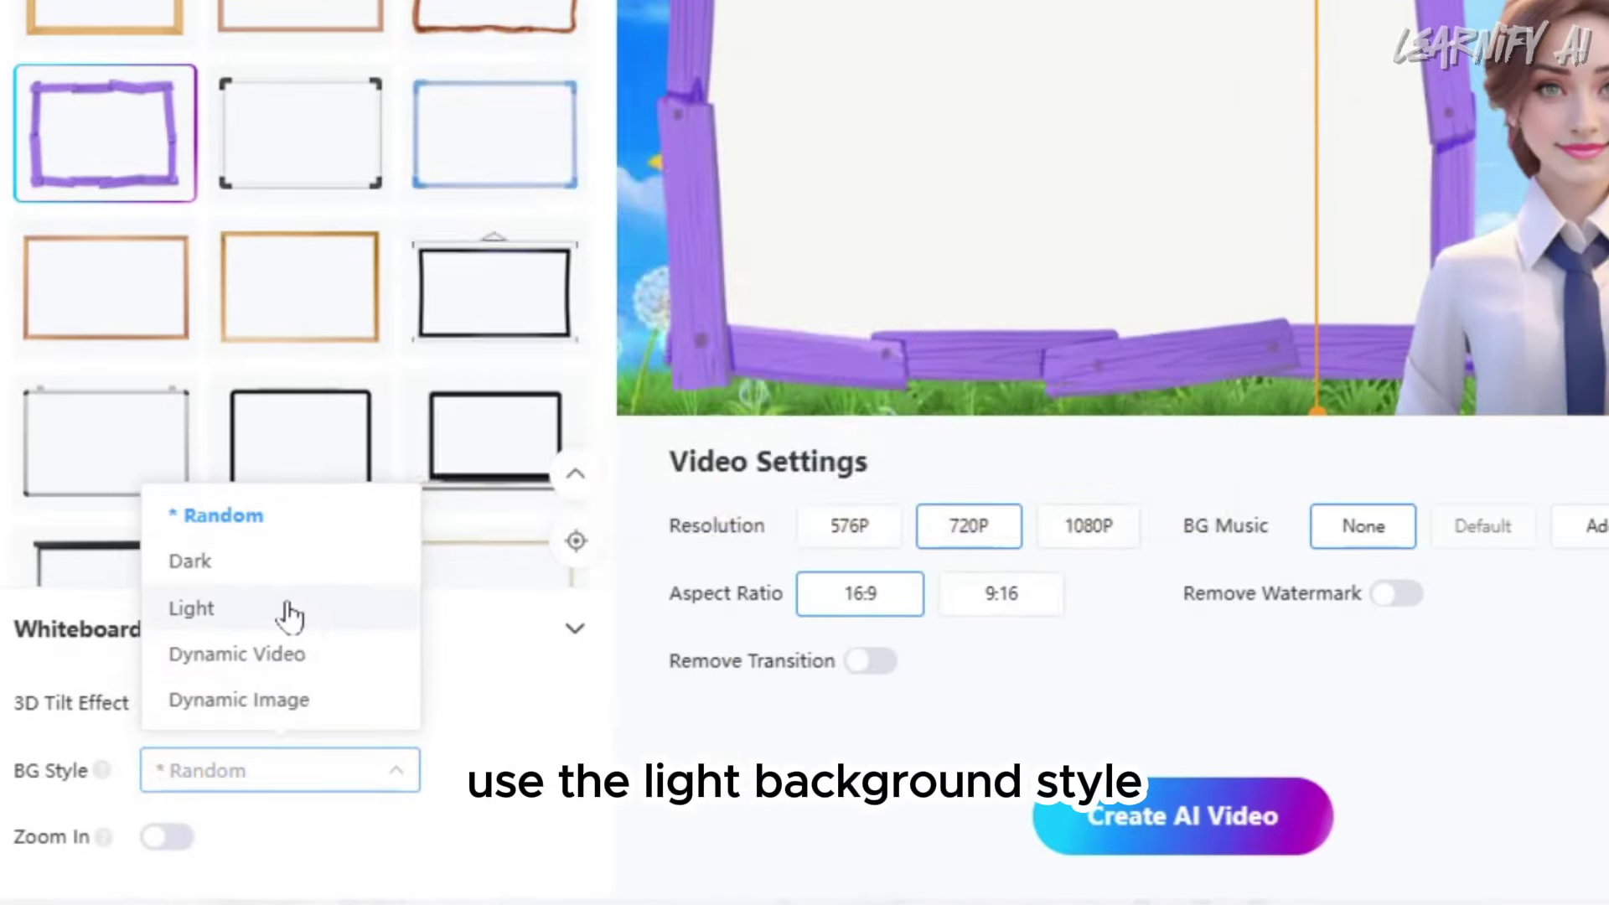
{"action": "mouse_move", "coordinate": [262, 704]}
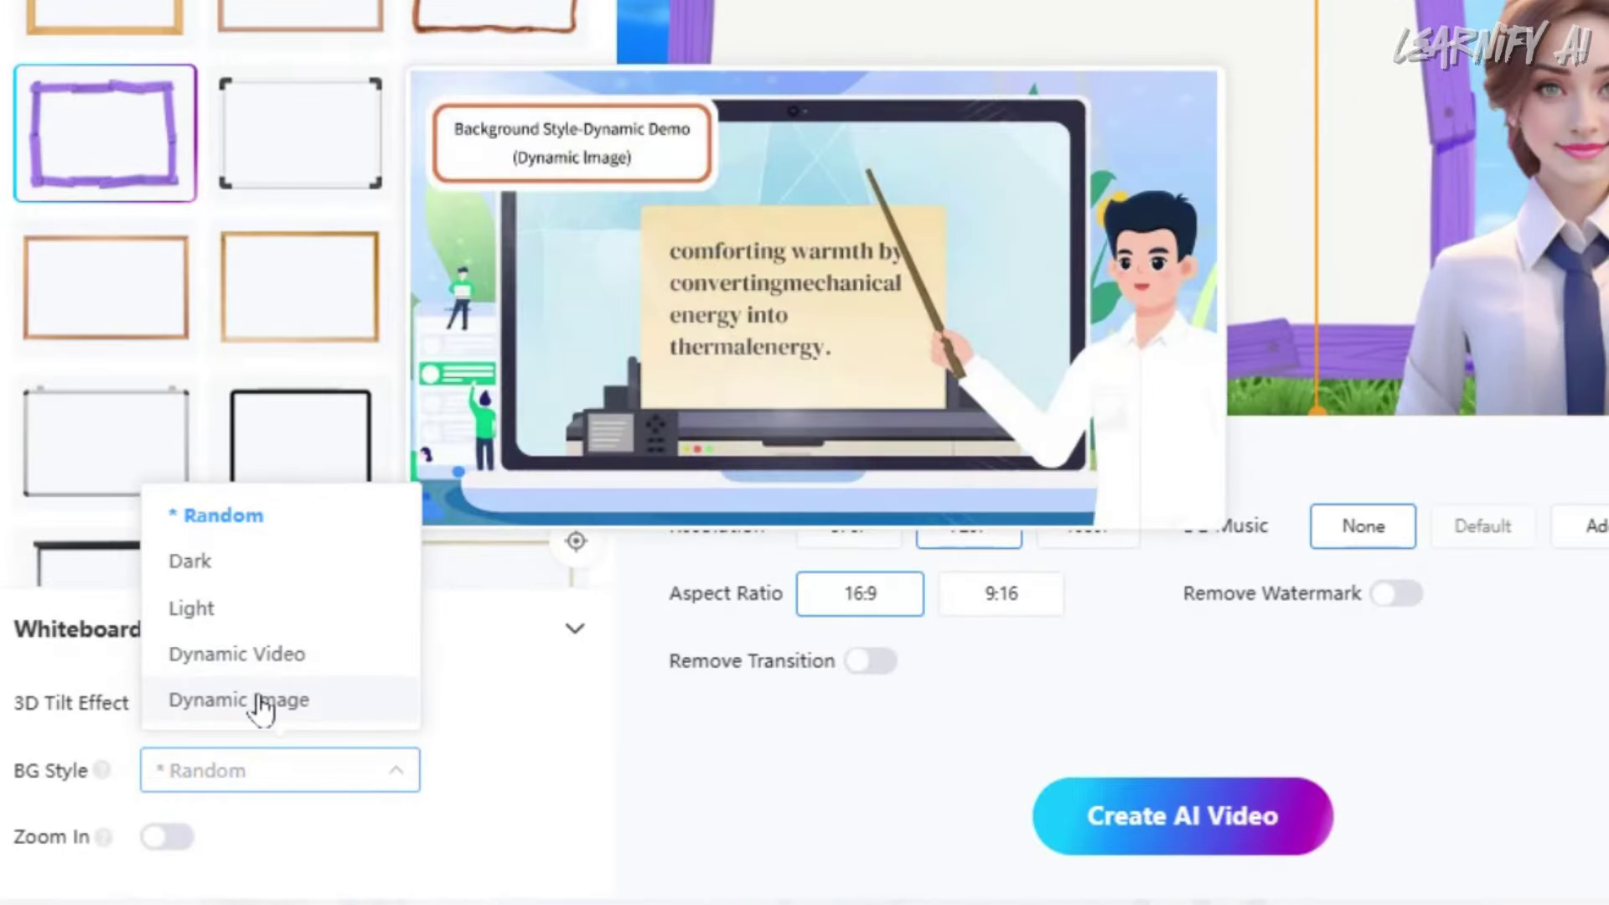
{"action": "left_click", "coordinate": [257, 616]}
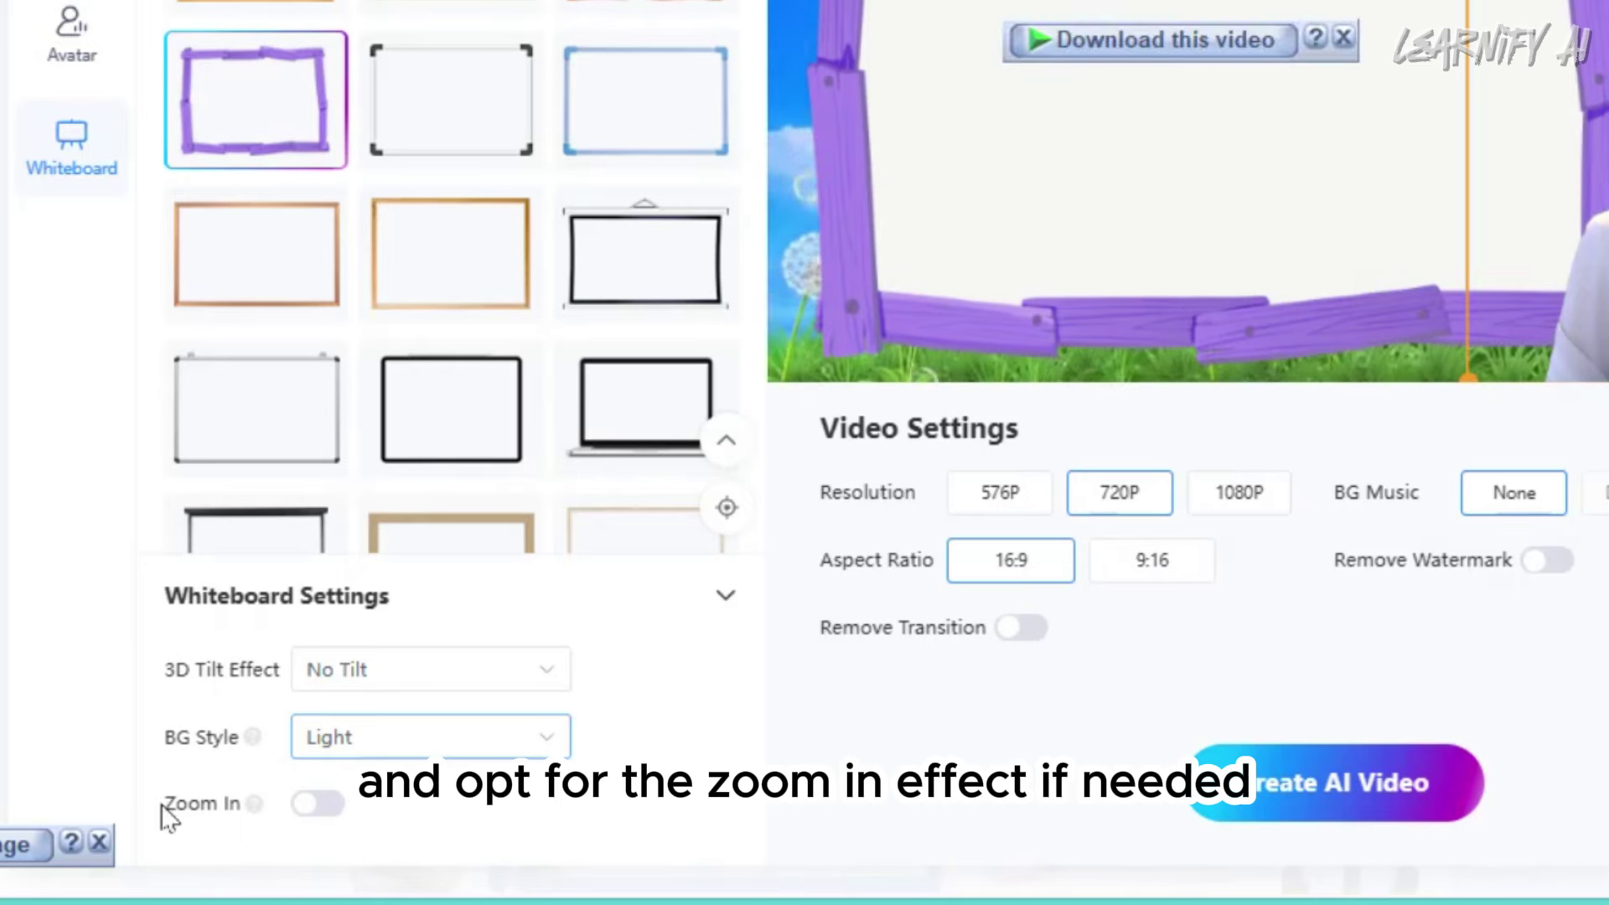
{"action": "left_click", "coordinate": [317, 803]}
{"action": "left_click", "coordinate": [317, 803]}
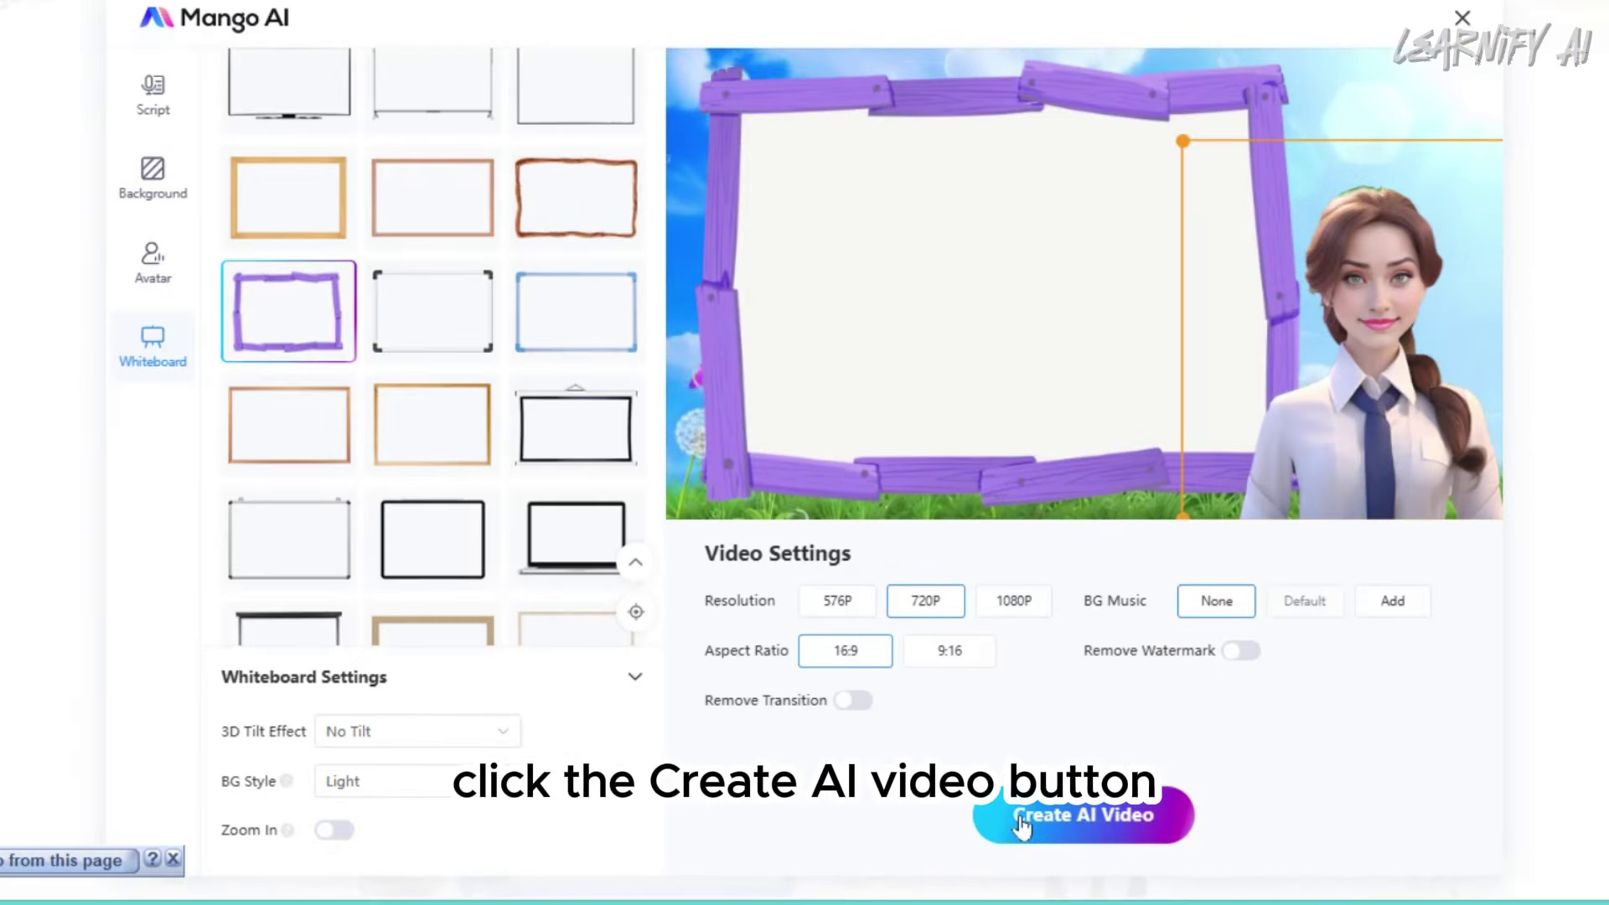
Generate the AI video with the current 720P, 16:9 settings and wait for it to finish
{"action": "left_click", "coordinate": [999, 824]}
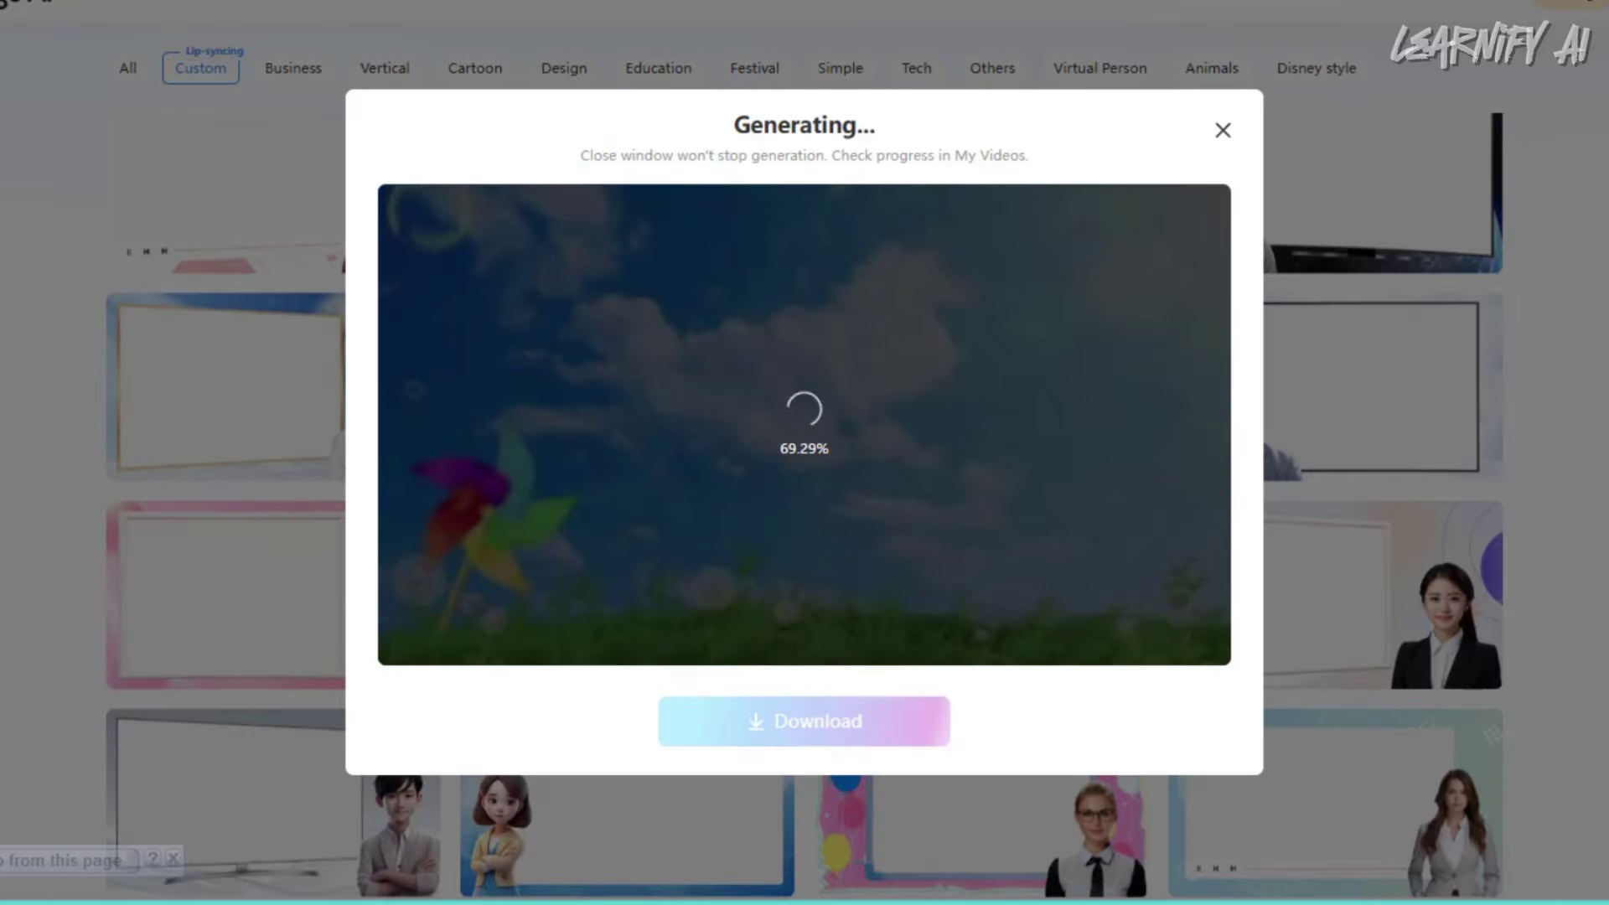
{"action": "left_click_drag", "start_coordinate": [568, 120], "coordinate": [1081, 120]}
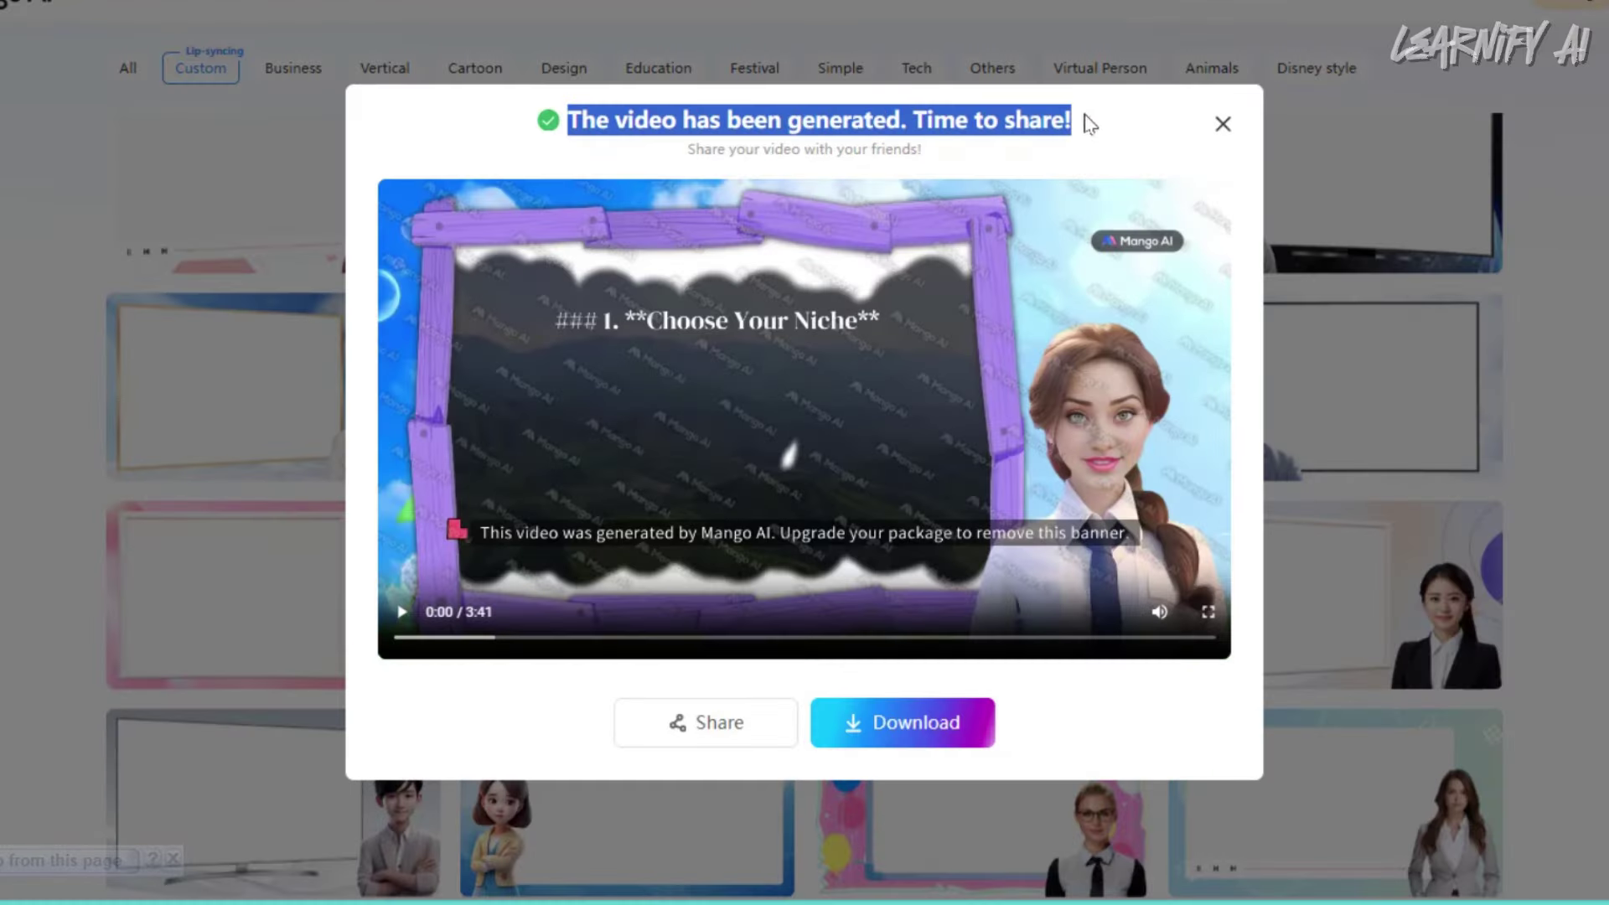
{"action": "left_click", "coordinate": [1013, 172]}
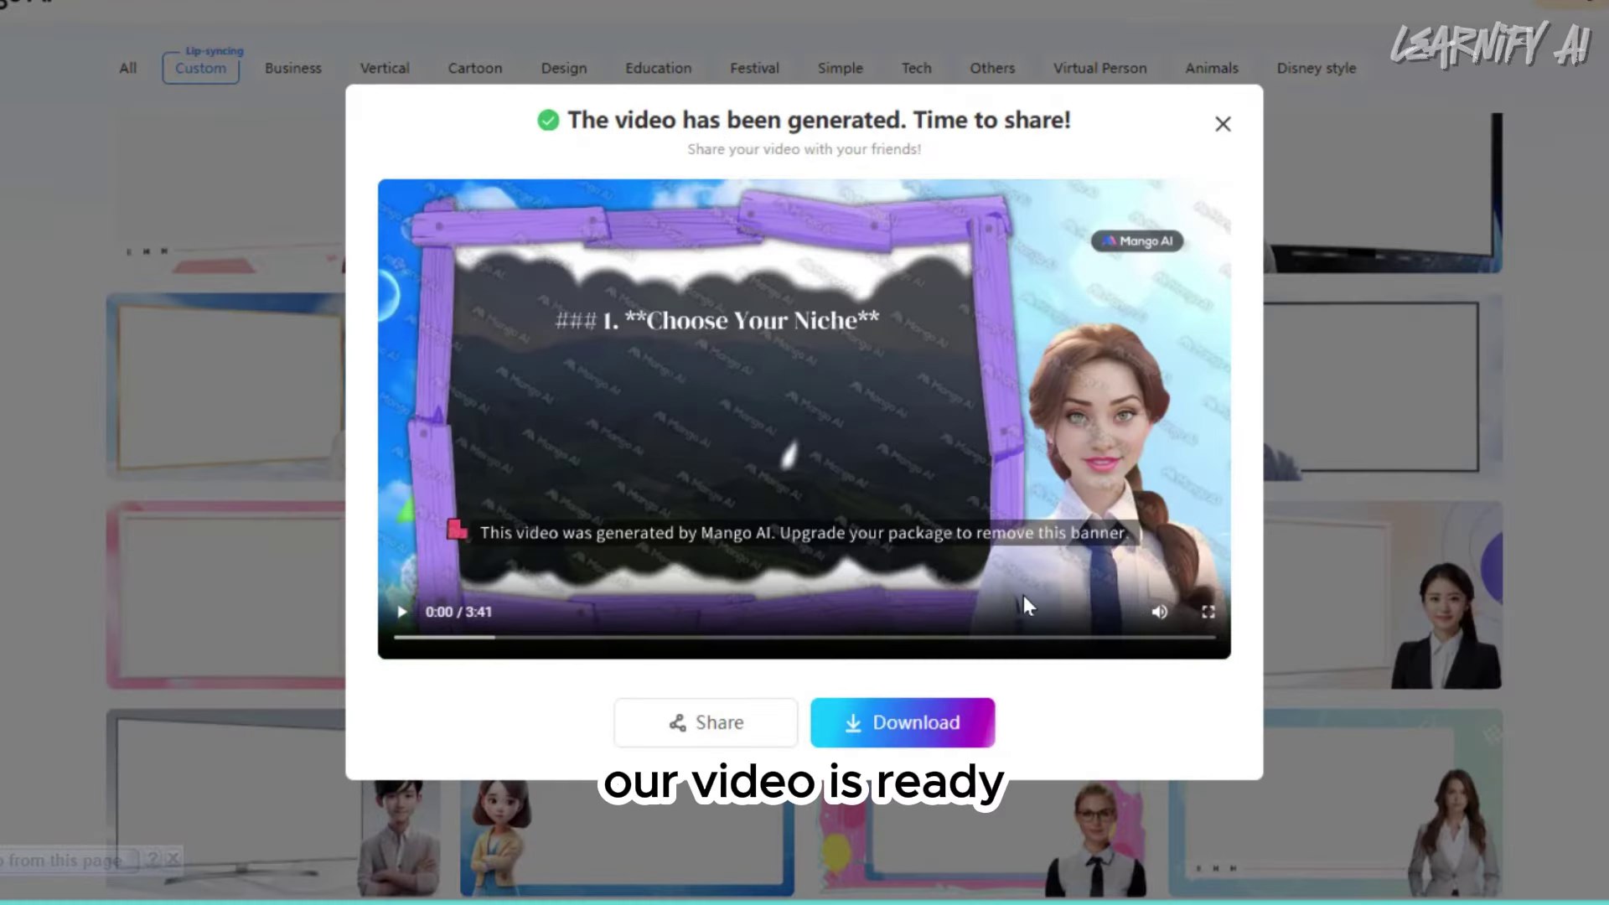